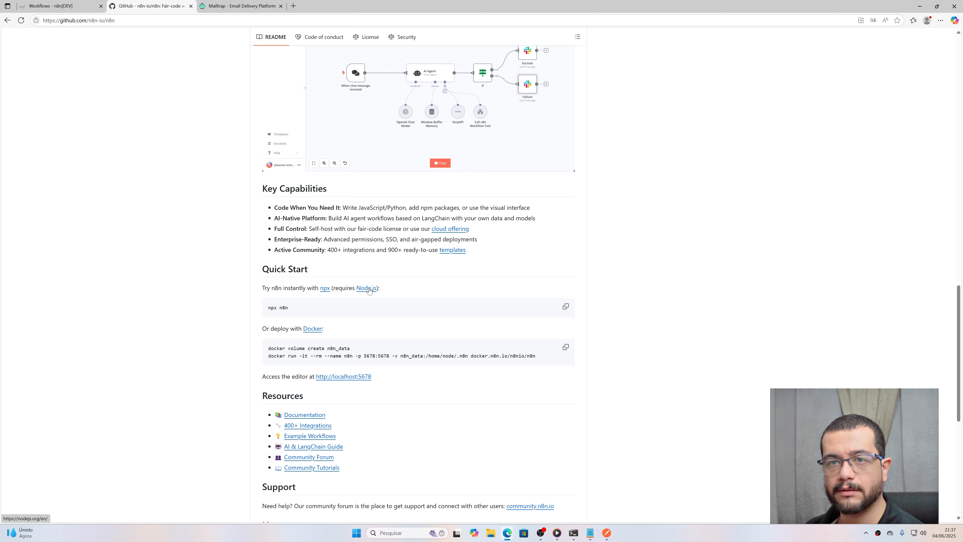
# Step: Check the installed Node version with node -v in Command Prompt
pyautogui.scroll(-2, 370, 290)
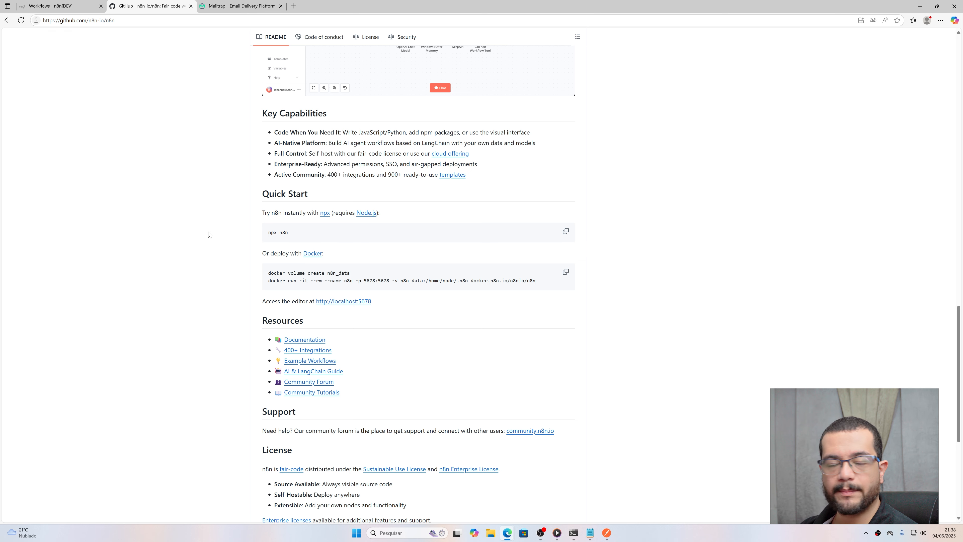
pyautogui.click(573, 534)
pyautogui.write('node -v')
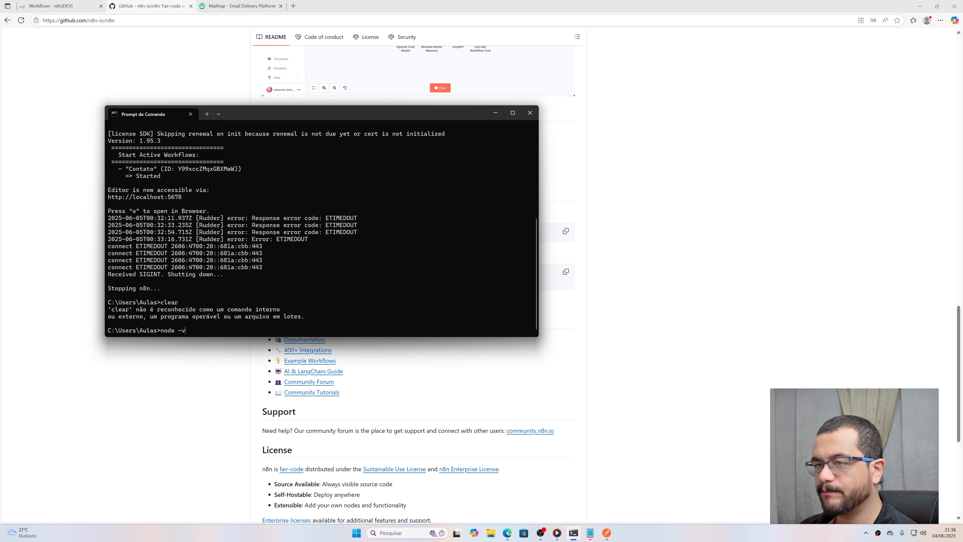
pyautogui.press('Return')
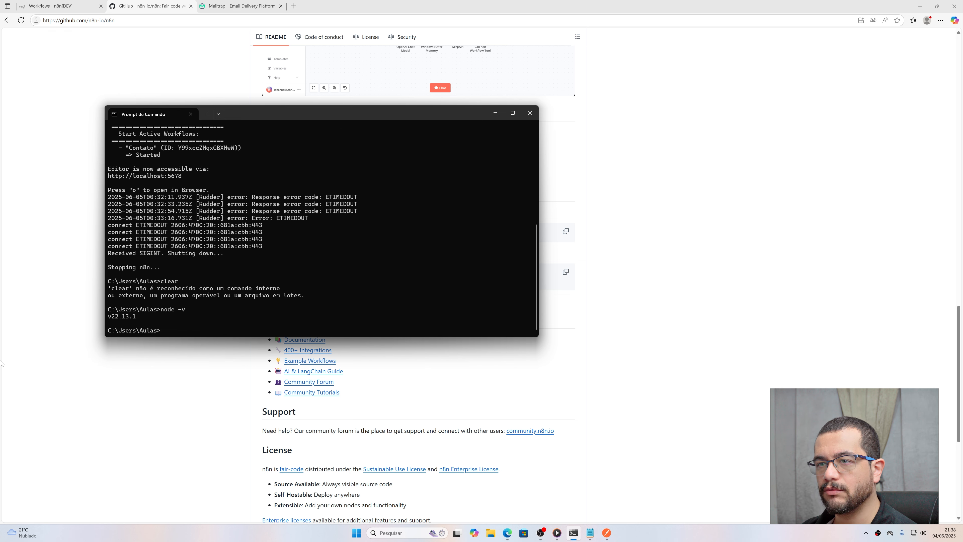
# Step: Copy 'npx n8n' from the README and run it in Command Prompt to start n8n
pyautogui.click(50, 334)
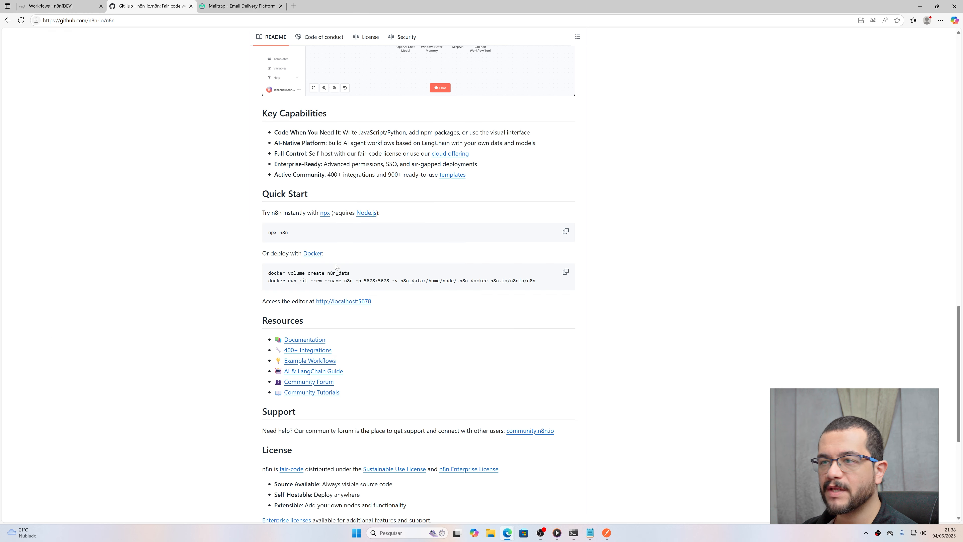
pyautogui.click(566, 231)
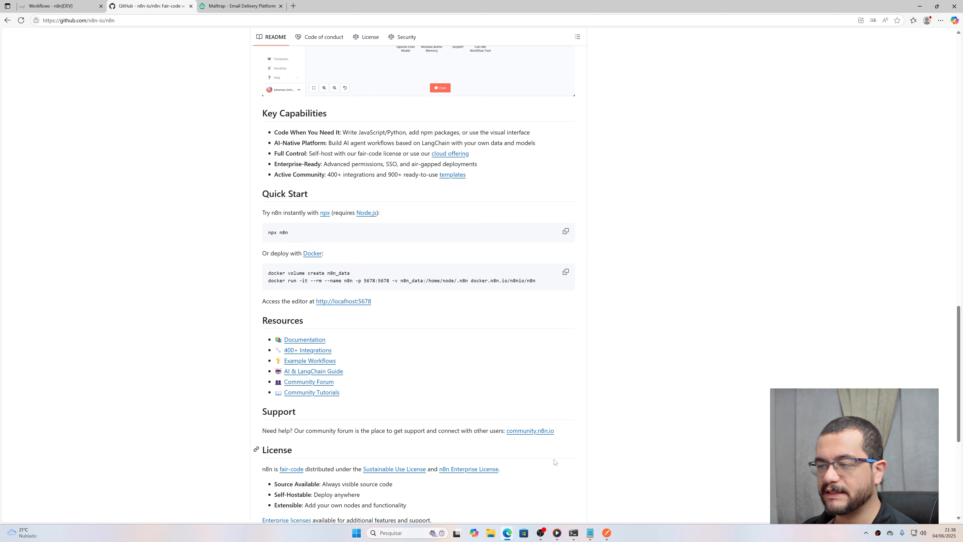
pyautogui.click(573, 532)
pyautogui.hotkey('ctrl', 'v')
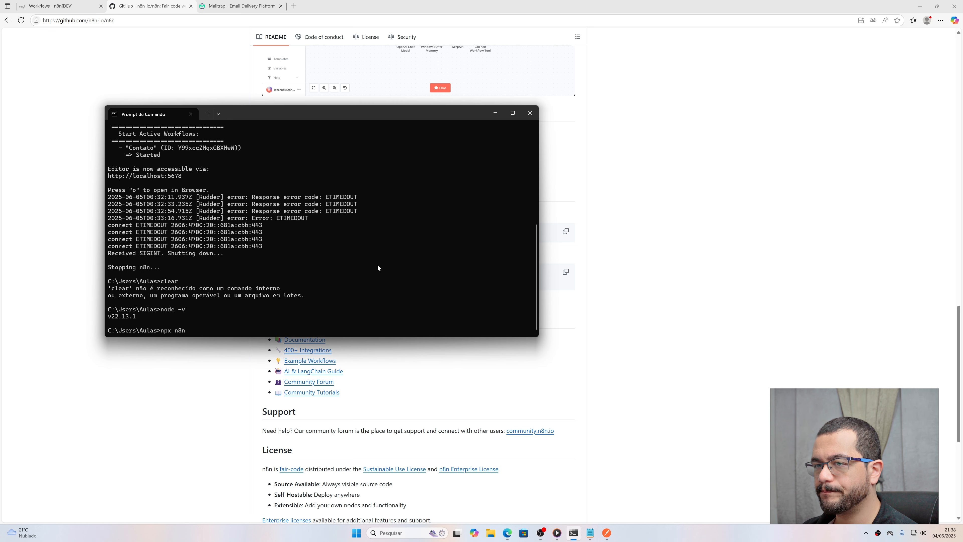
pyautogui.press('Return')
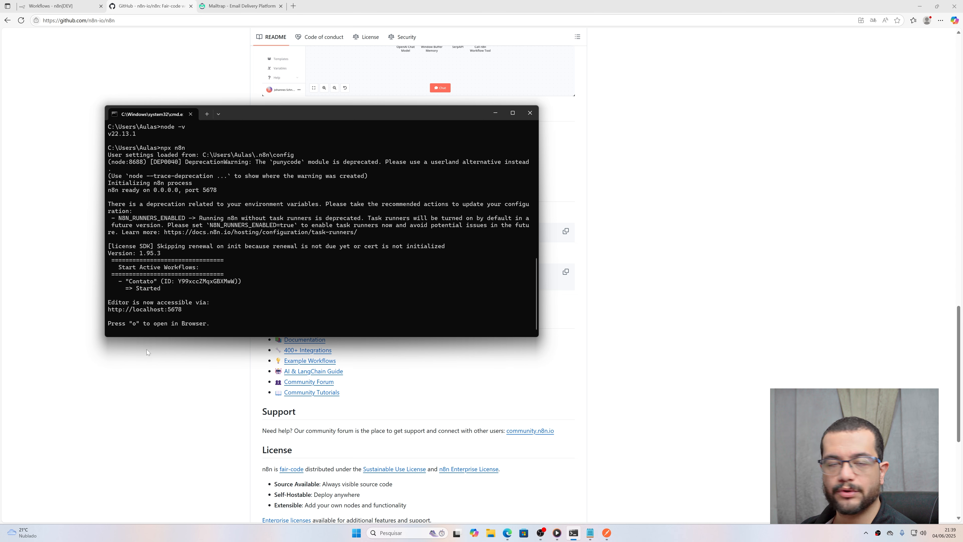
# Step: Confirm n8n's startup output in the terminal, then create a new blank workflow from Overview
pyautogui.click(53, 8)
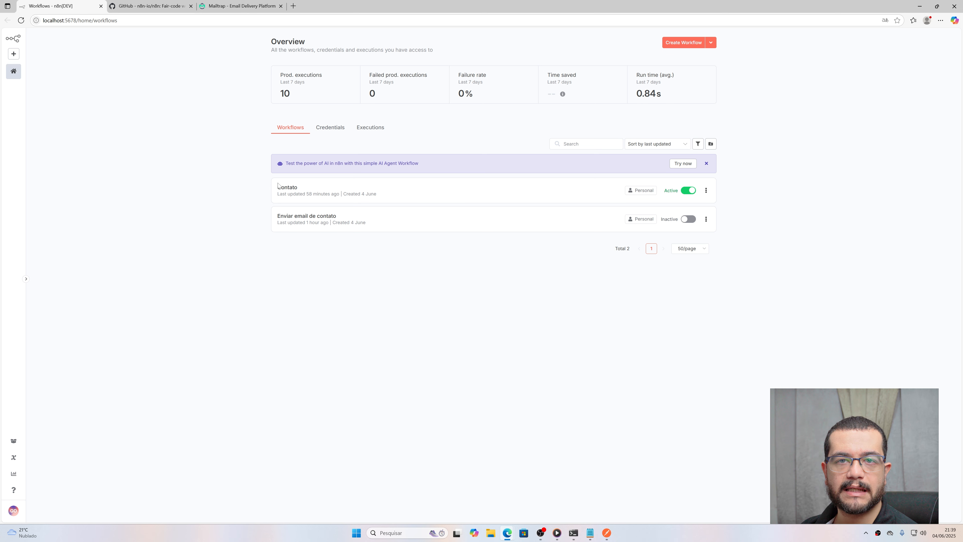
pyautogui.click(540, 533)
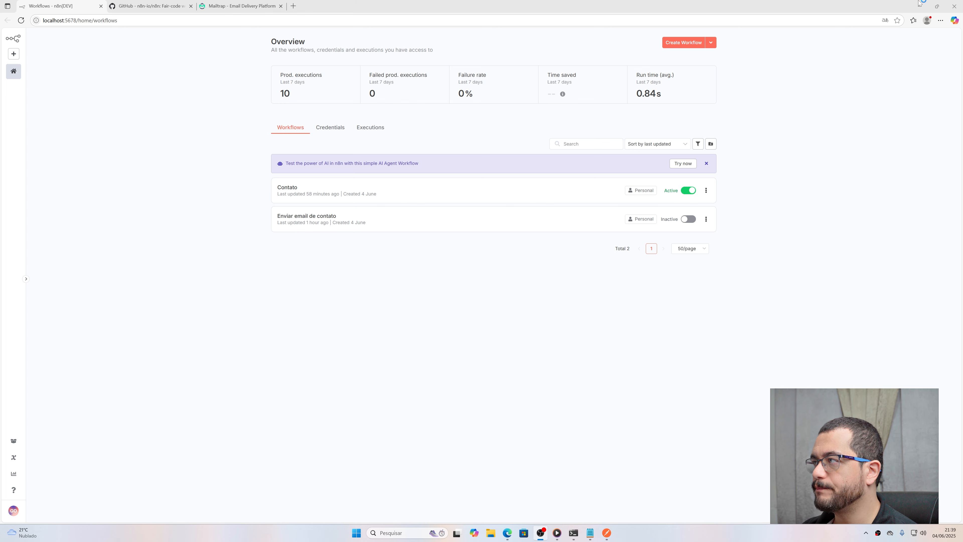
pyautogui.click(573, 533)
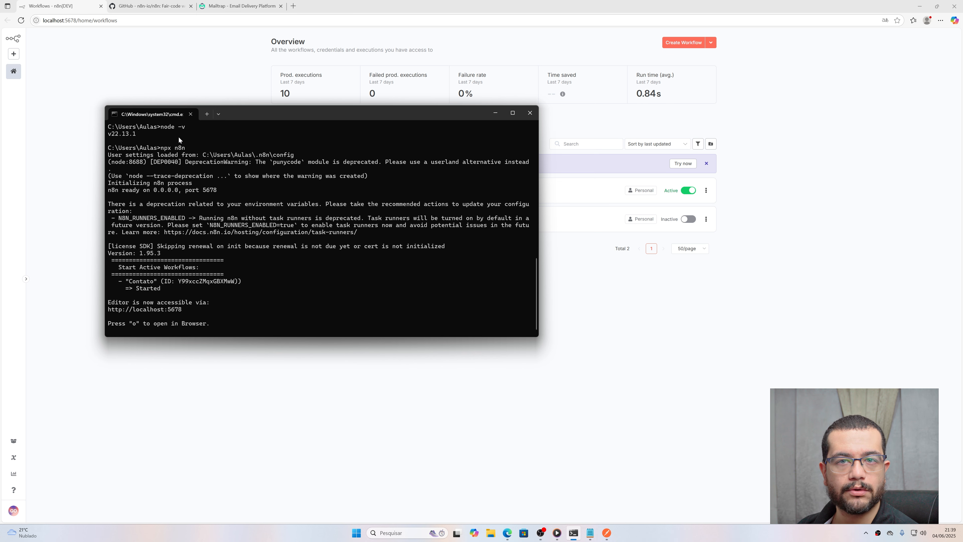
pyautogui.click(229, 71)
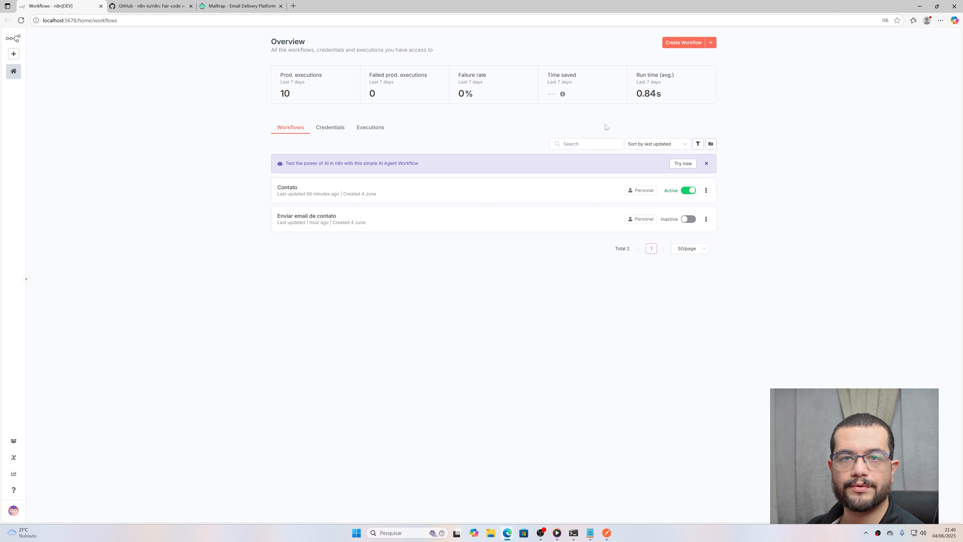
pyautogui.click(678, 43)
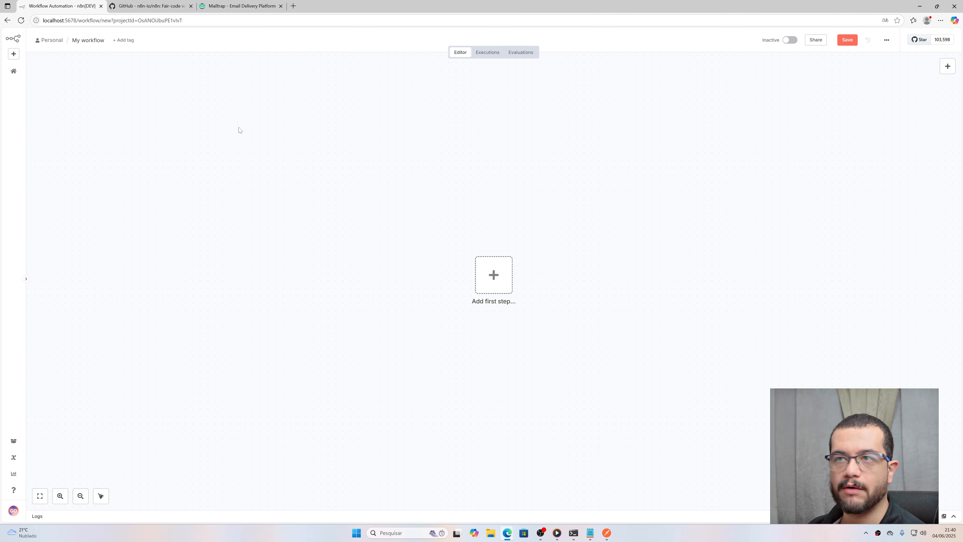
# Step: Rename the workflow to 'Enviar email' and add a When Executed by Another Workflow trigger
pyautogui.click(79, 42)
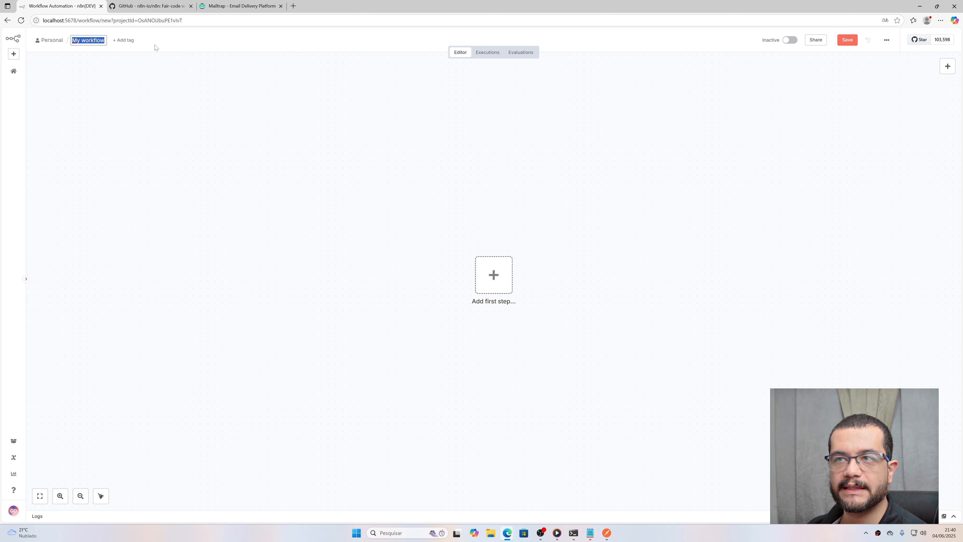
pyautogui.write('Enviar email')
pyautogui.press('Return')
pyautogui.click(493, 275)
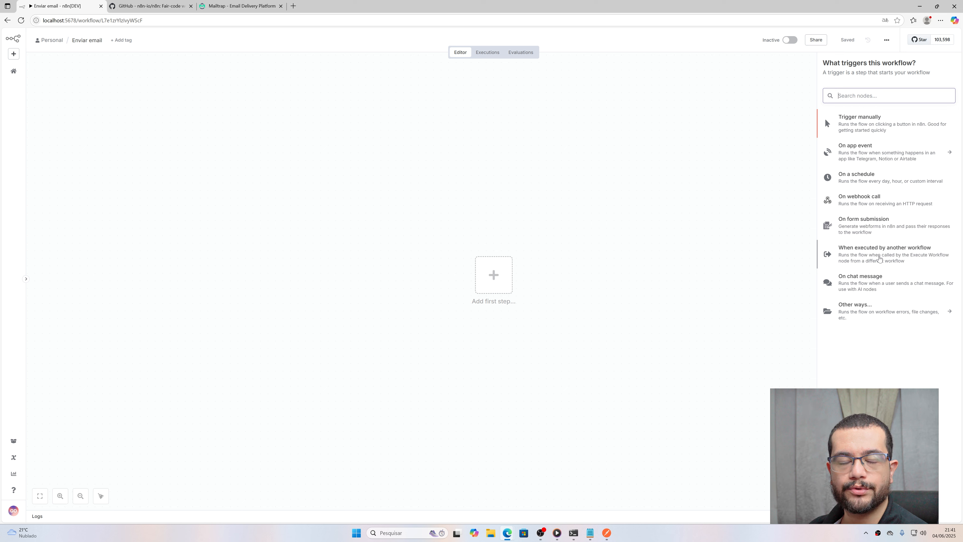
pyautogui.click(880, 258)
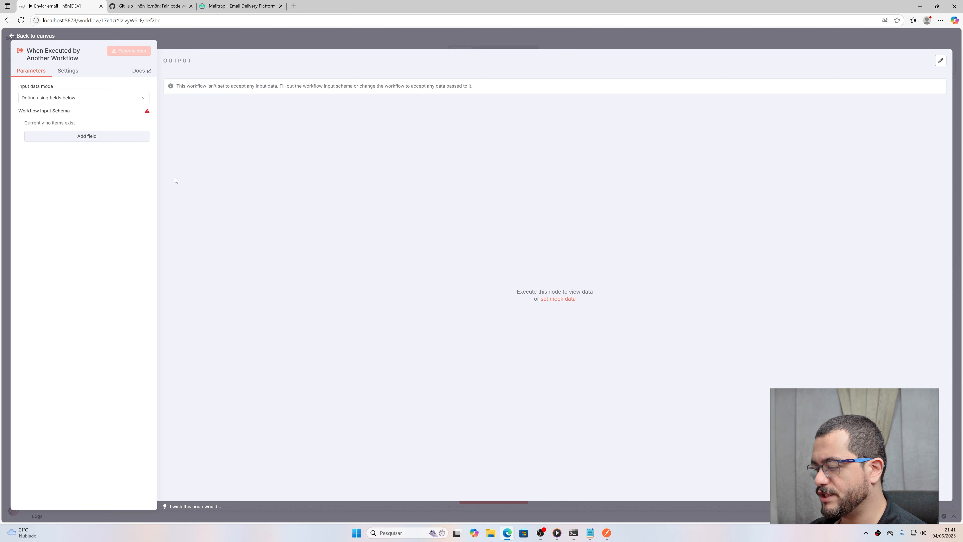
# Step: Set the trigger's input data mode to Accept all data and return to the canvas
pyautogui.hotkey('ctrl', '+')
pyautogui.hotkey('ctrl', '+')
pyautogui.hotkey('ctrl', '+')
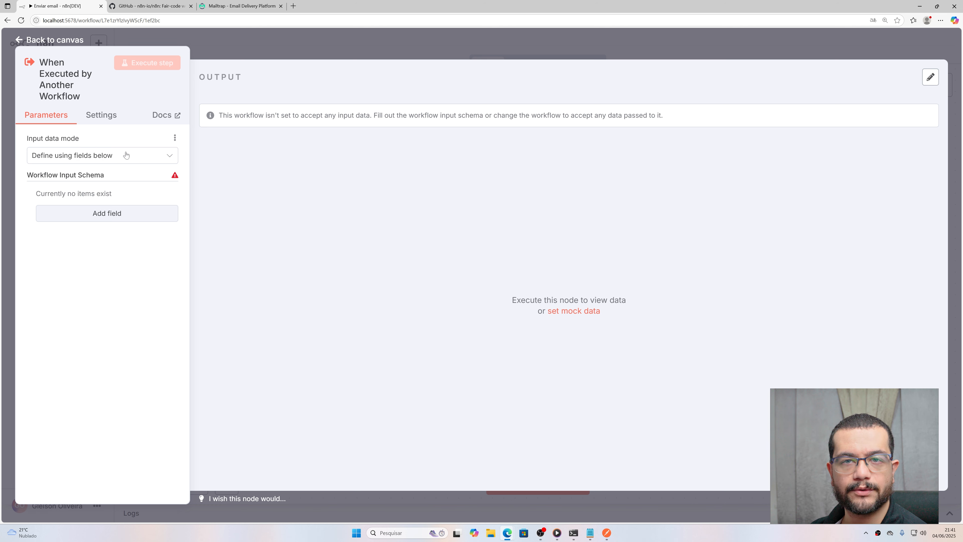
pyautogui.click(114, 155)
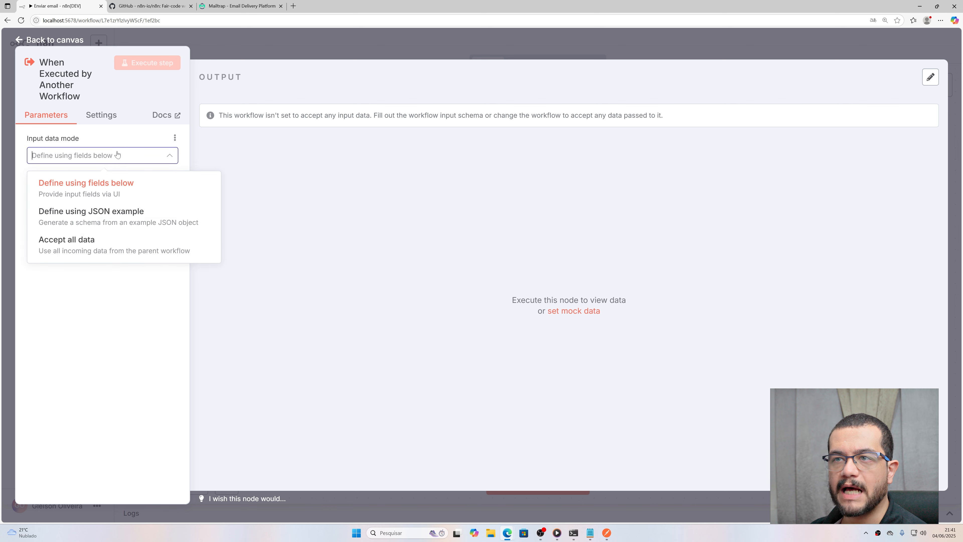
pyautogui.click(71, 250)
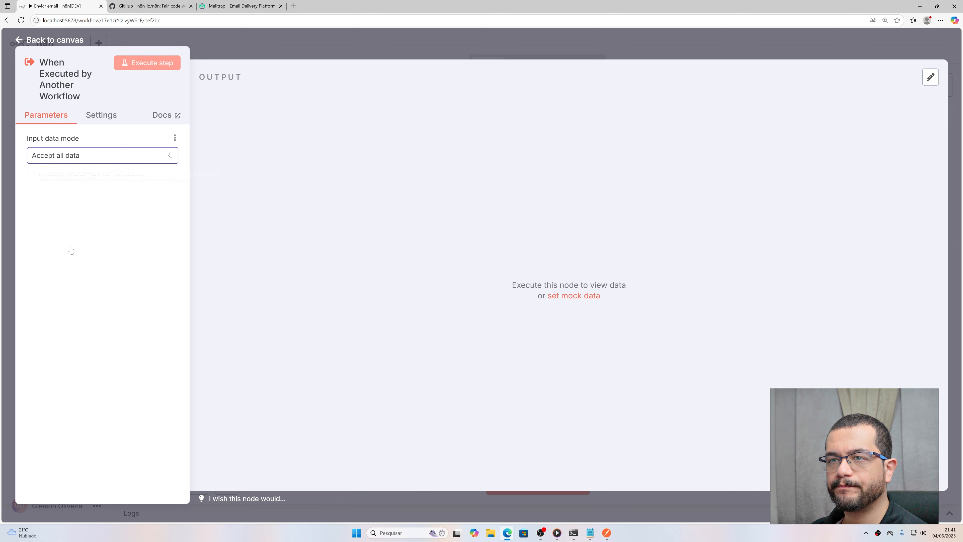
pyautogui.click(109, 119)
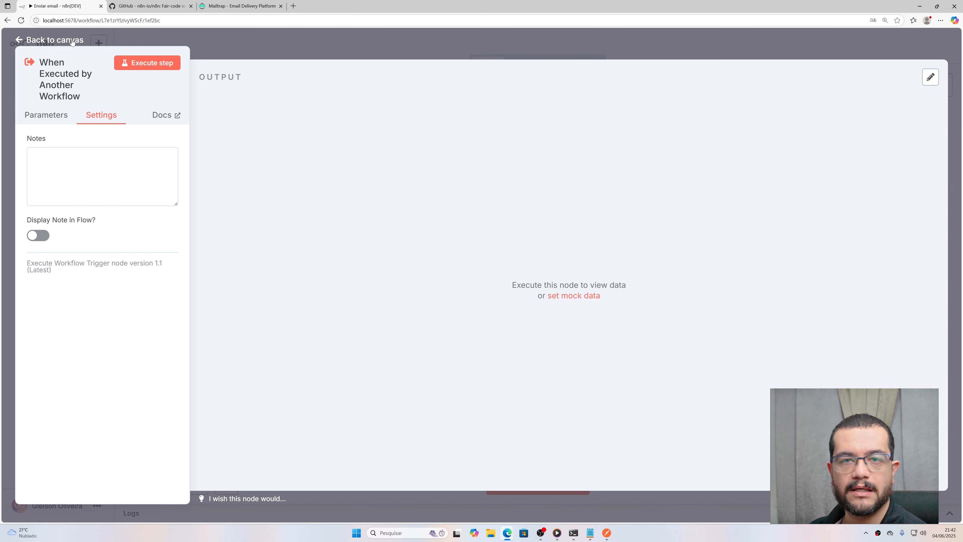
pyautogui.click(55, 40)
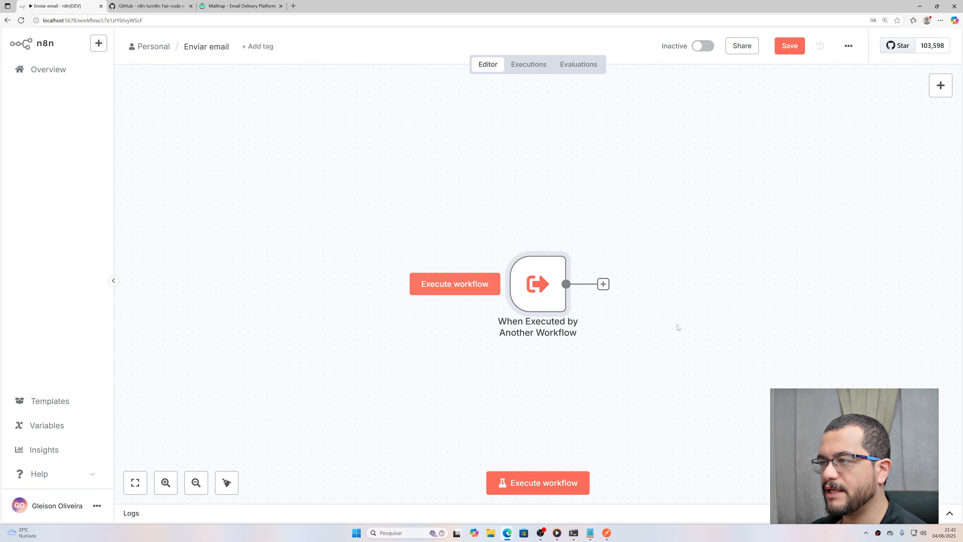
# Step: Pan and zoom the canvas to reposition the trigger node
pyautogui.moveTo(606, 334); pyautogui.dragTo(452, 327)
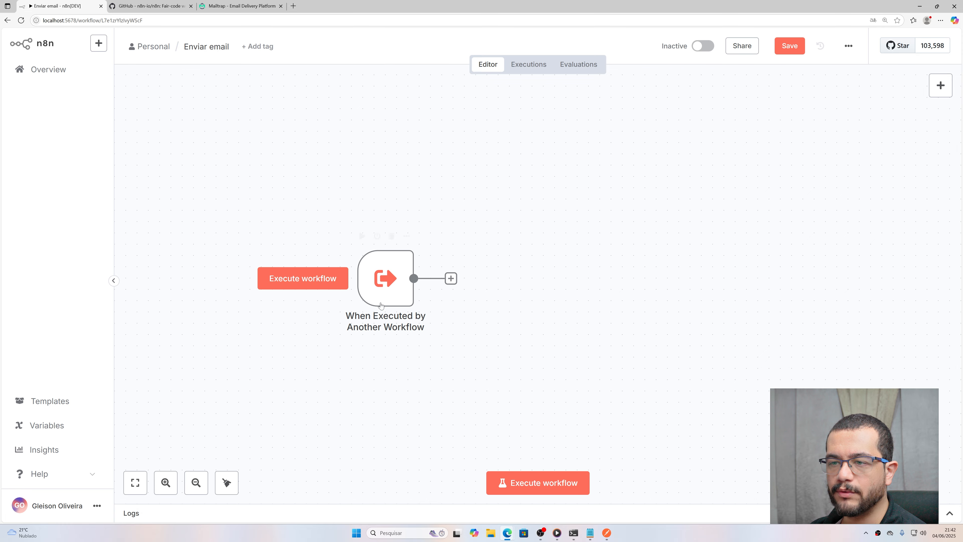
pyautogui.moveTo(543, 276); pyautogui.dragTo(482, 255)
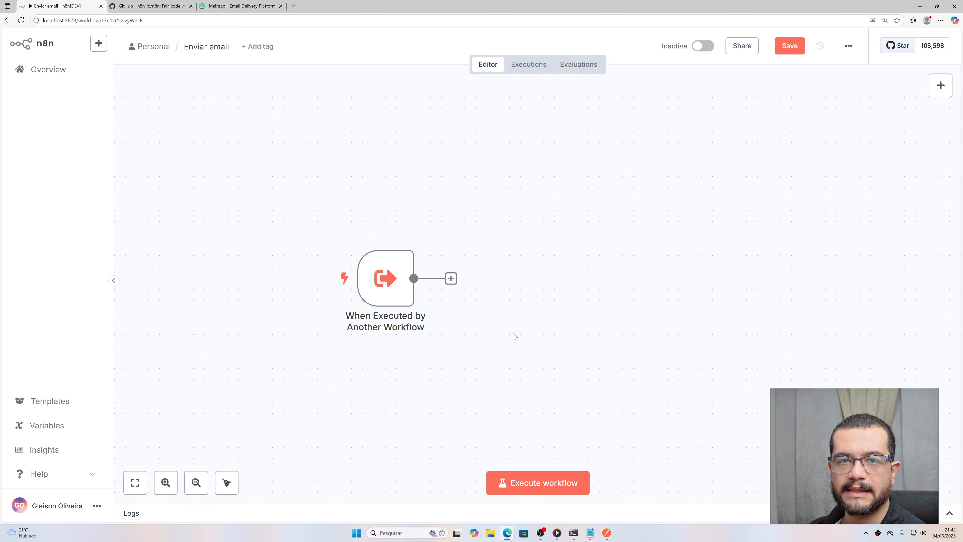
pyautogui.moveTo(511, 331); pyautogui.dragTo(558, 322)
pyautogui.scroll(1, 561, 321)
pyautogui.scroll(-1, 593, 304)
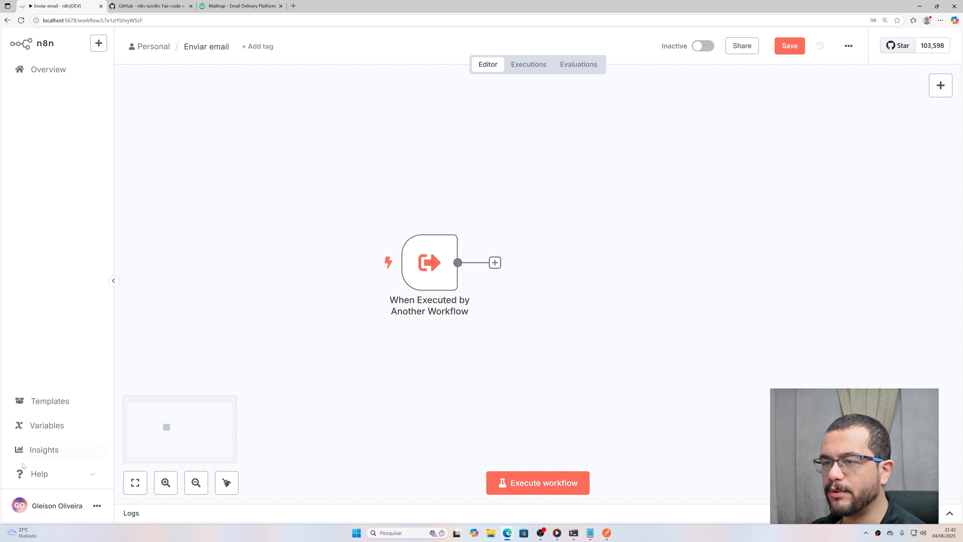
pyautogui.scroll(-1, 285, 228)
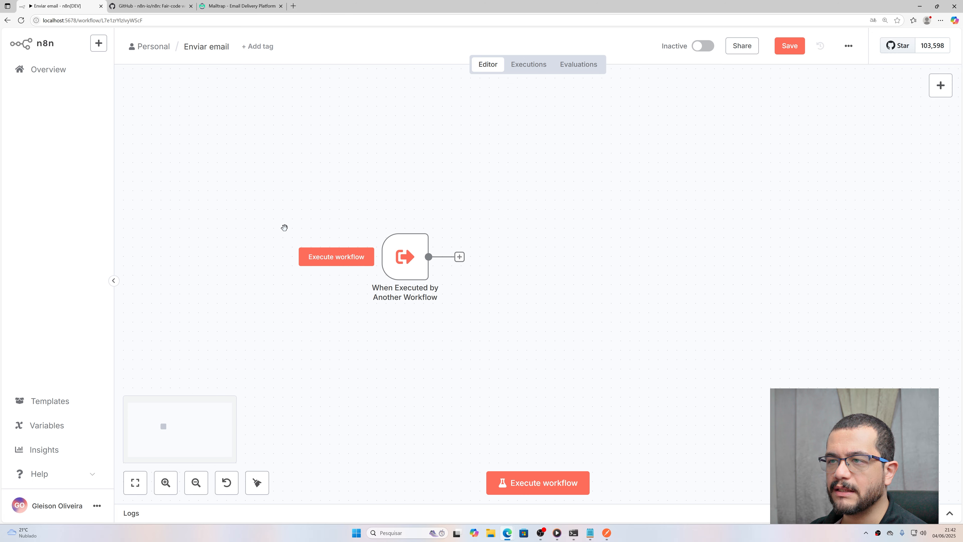
pyautogui.scroll(1, 284, 228)
pyautogui.scroll(-1, 284, 228)
pyautogui.scroll(2, 284, 227)
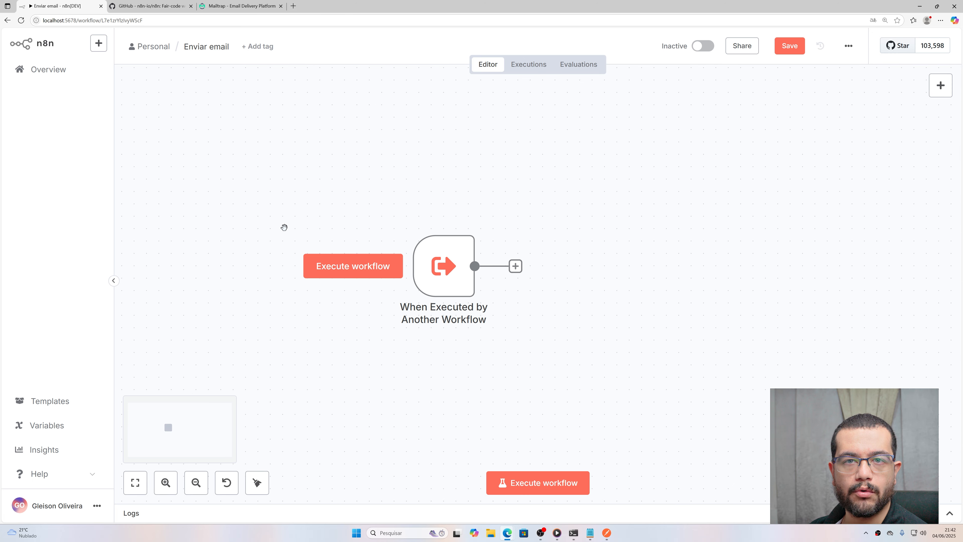
pyautogui.scroll(-1, 285, 227)
pyautogui.scroll(1, 284, 228)
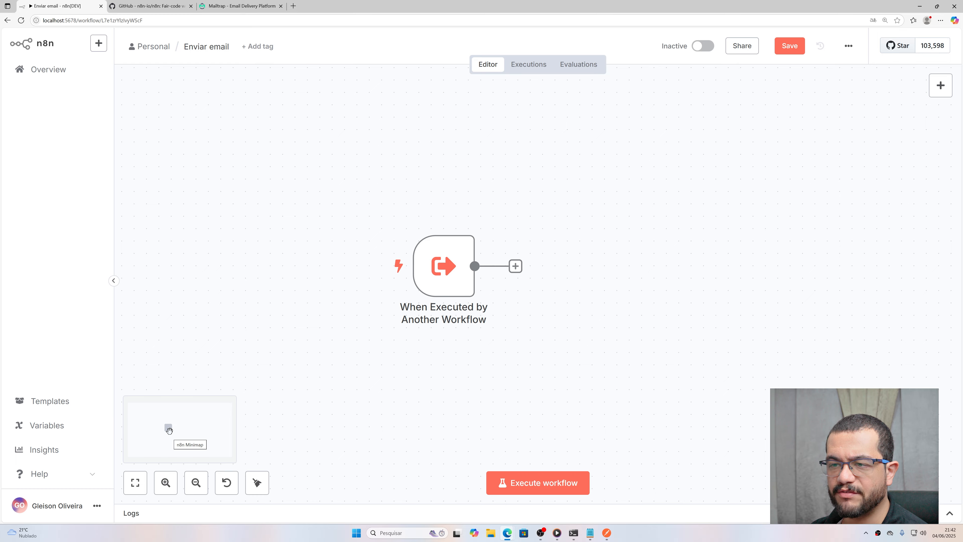
pyautogui.moveTo(168, 428); pyautogui.dragTo(176, 432)
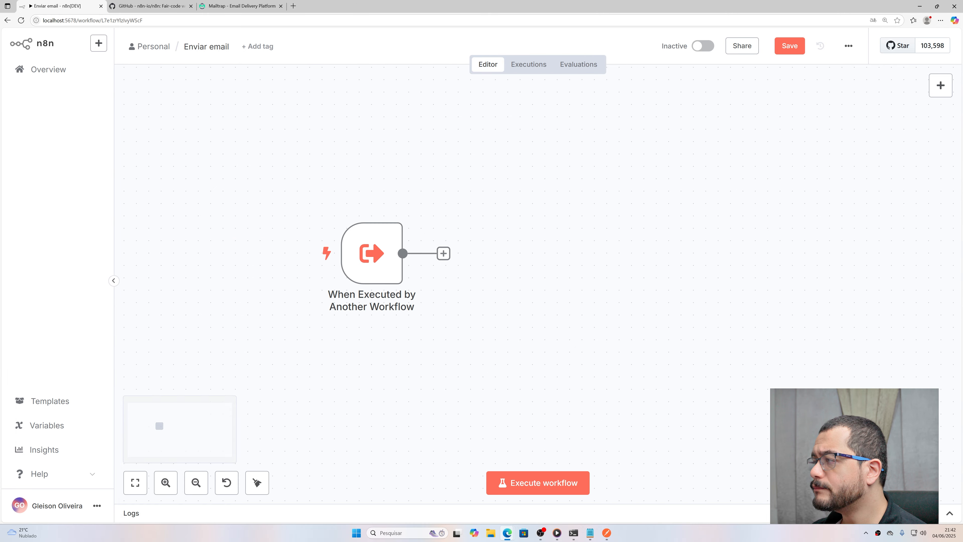
# Step: Add a node after the trigger, trying the searches 'sen' and 'goog' in the node picker
pyautogui.click(443, 254)
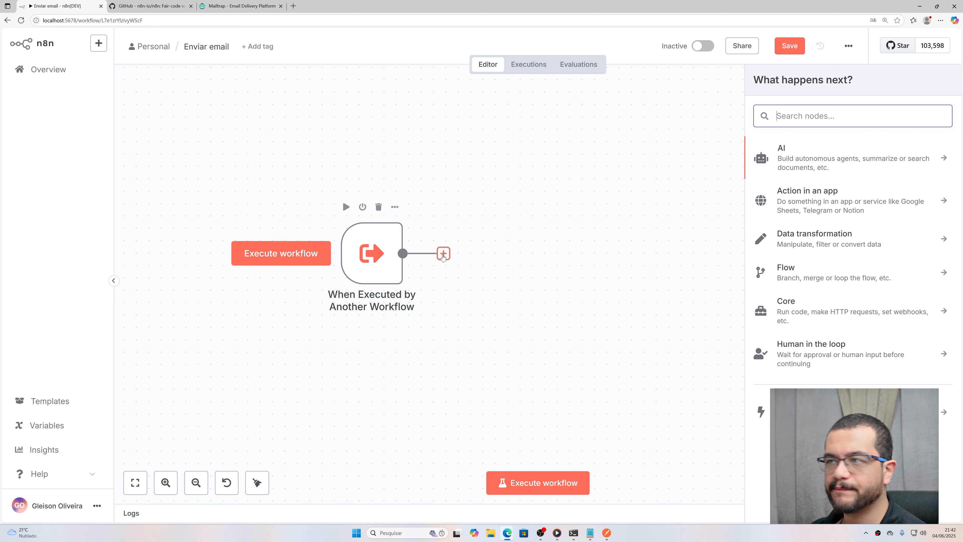
pyautogui.write('sen')
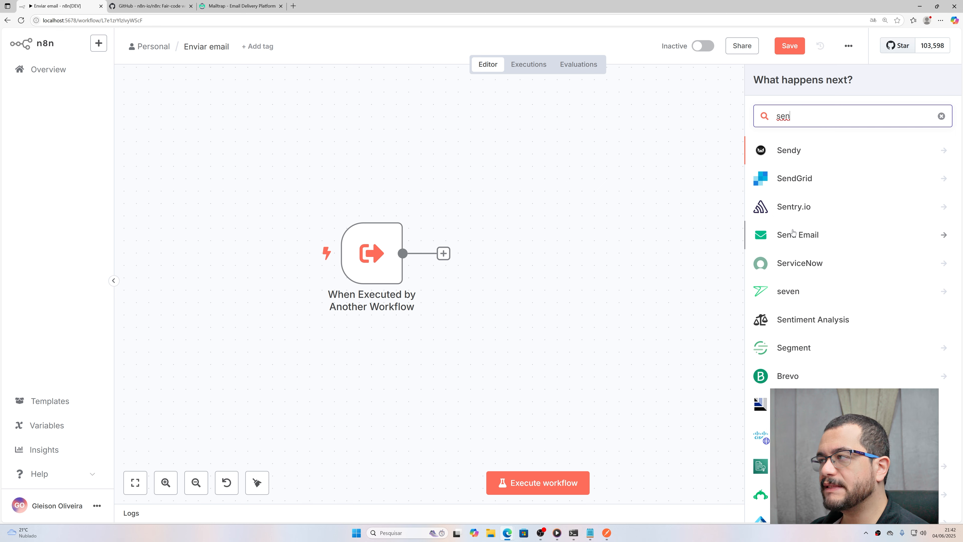
pyautogui.press('BackSpace')
pyautogui.press('BackSpace')
pyautogui.press('BackSpace')
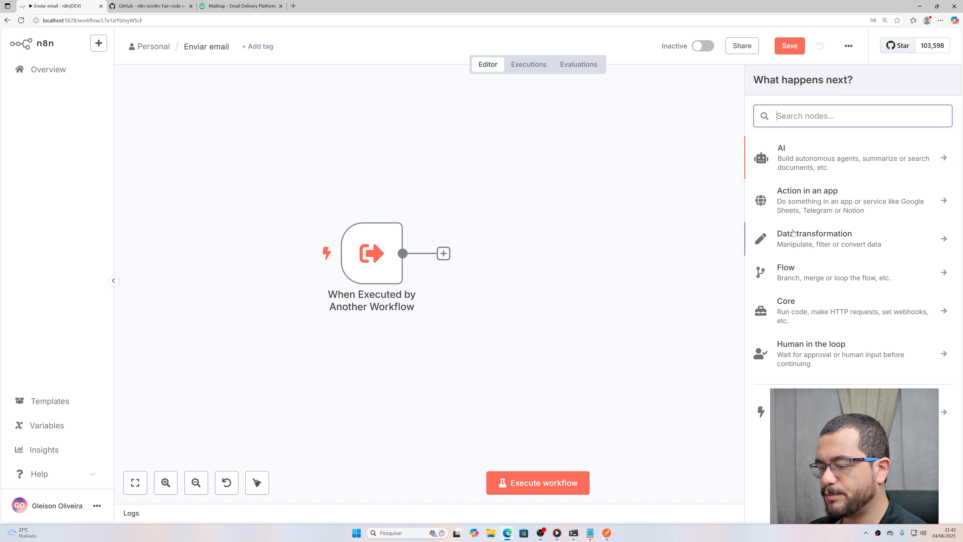
pyautogui.write('goog')
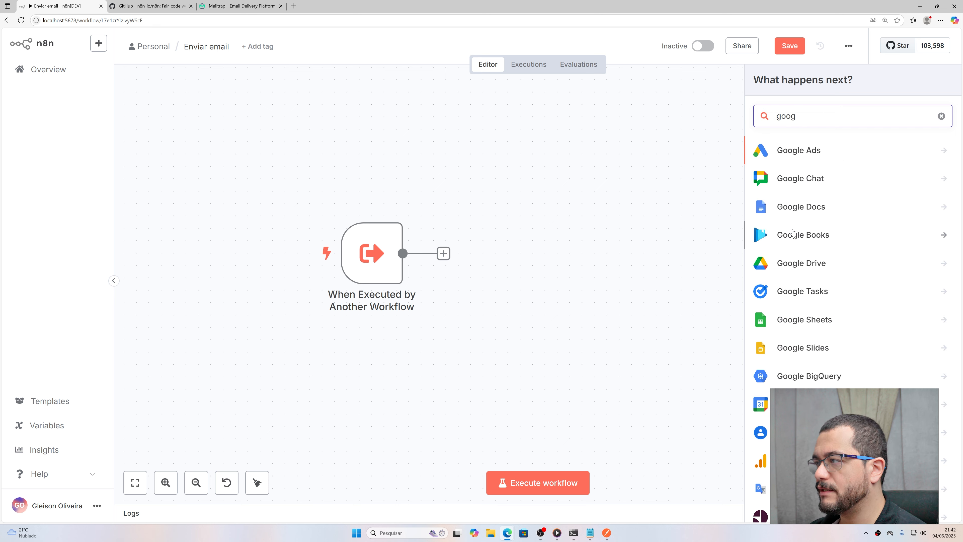
pyautogui.scroll(-2, 825, 280)
pyautogui.scroll(-4, 825, 281)
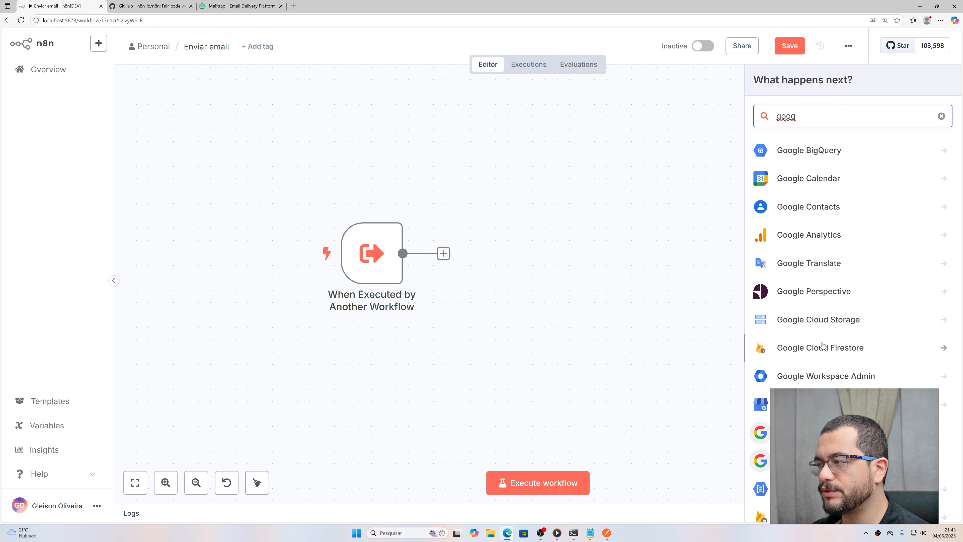
pyautogui.scroll(2, 837, 333)
pyautogui.scroll(3, 888, 198)
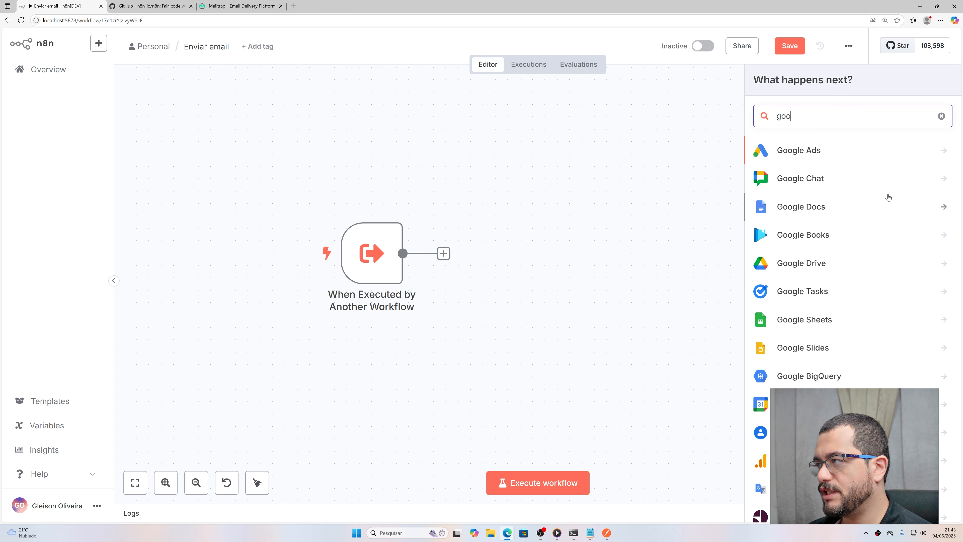
# Step: Search 'mail', then 'send', and open the Send Email node's actions
pyautogui.press('BackSpace')
pyautogui.press('BackSpace')
pyautogui.press('BackSpace')
pyautogui.press('BackSpace')
pyautogui.write('mail')
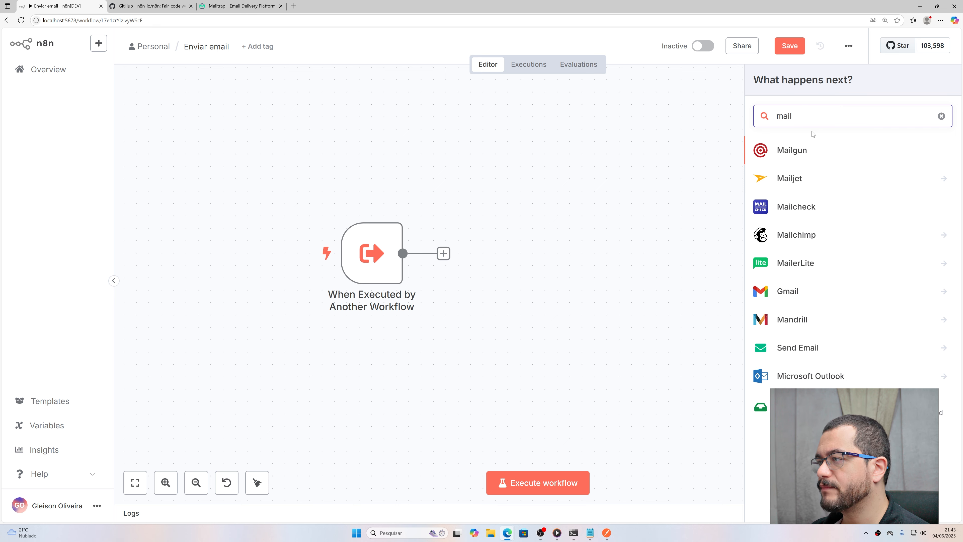
pyautogui.moveTo(802, 118); pyautogui.dragTo(580, 62)
pyautogui.write('send')
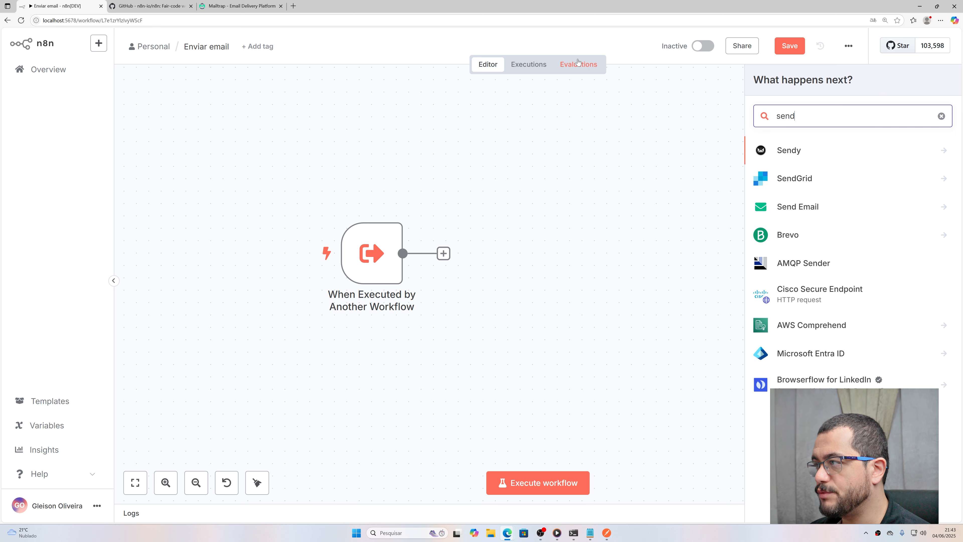
pyautogui.click(823, 211)
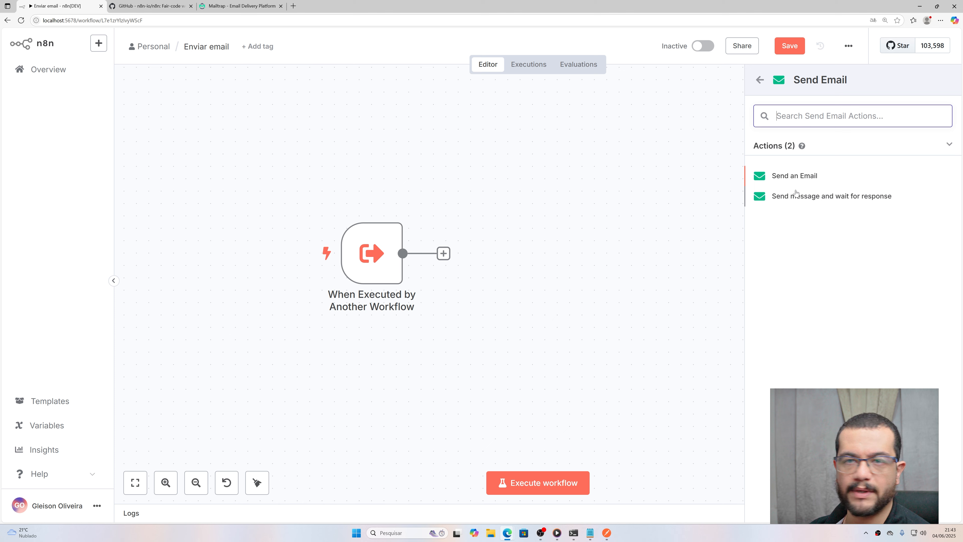
# Step: Add a Send an Email node and start creating a new SMTP credential
pyautogui.click(798, 176)
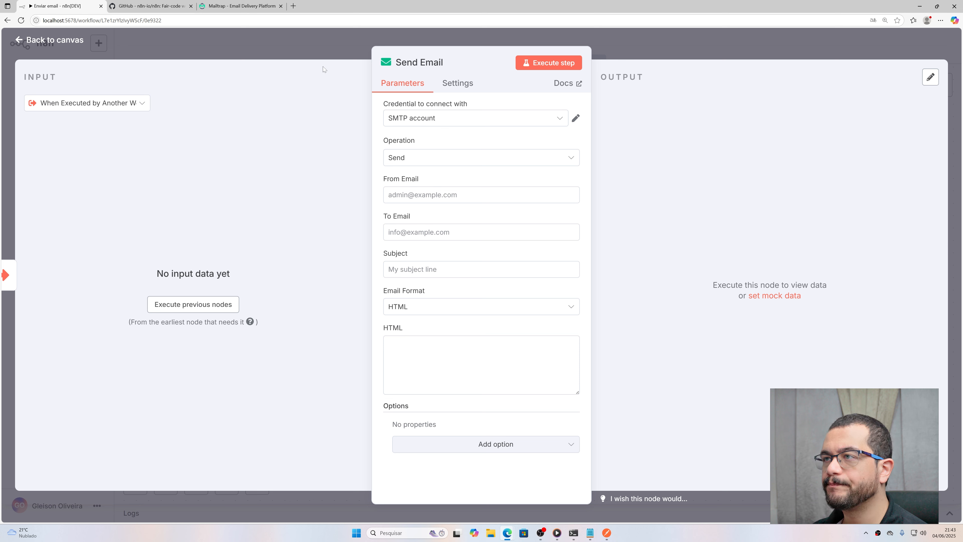
pyautogui.click(448, 122)
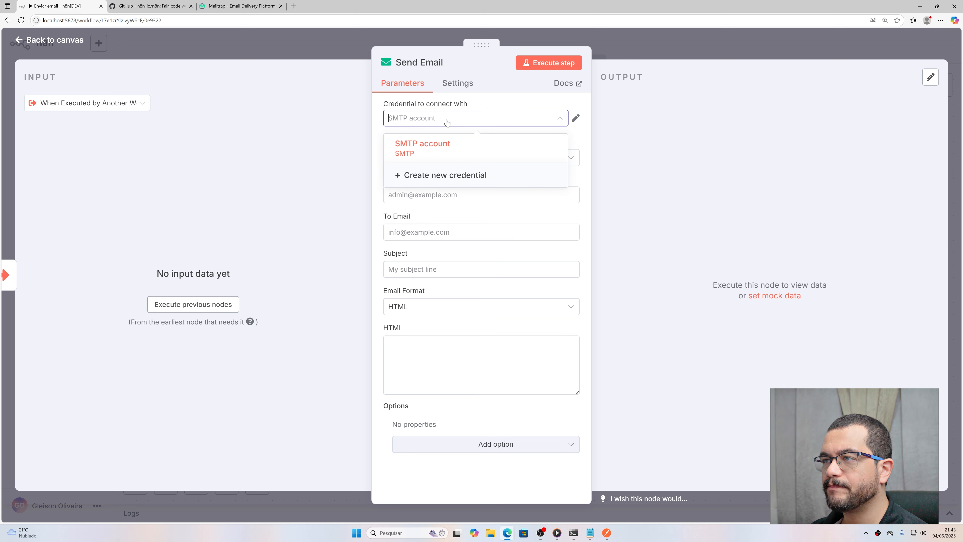
pyautogui.click(473, 119)
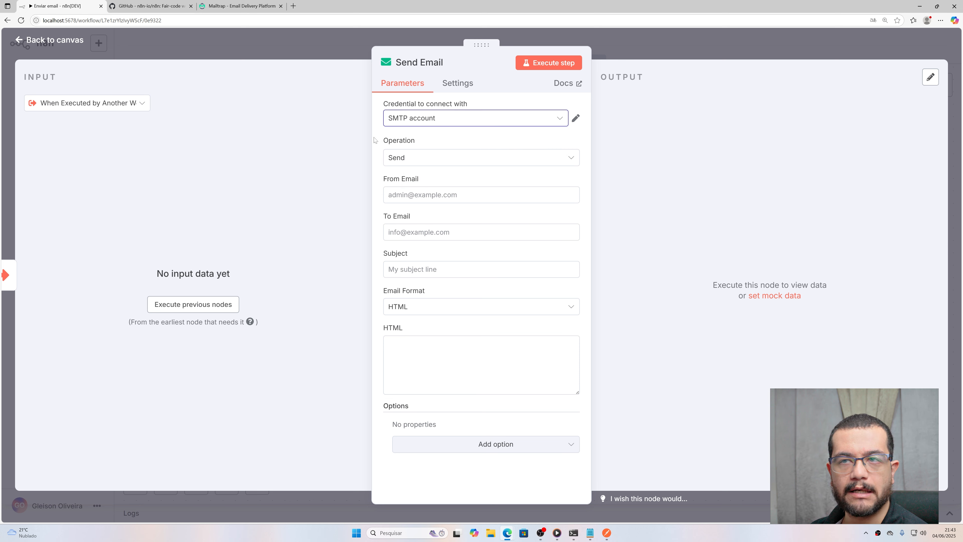
pyautogui.click(413, 120)
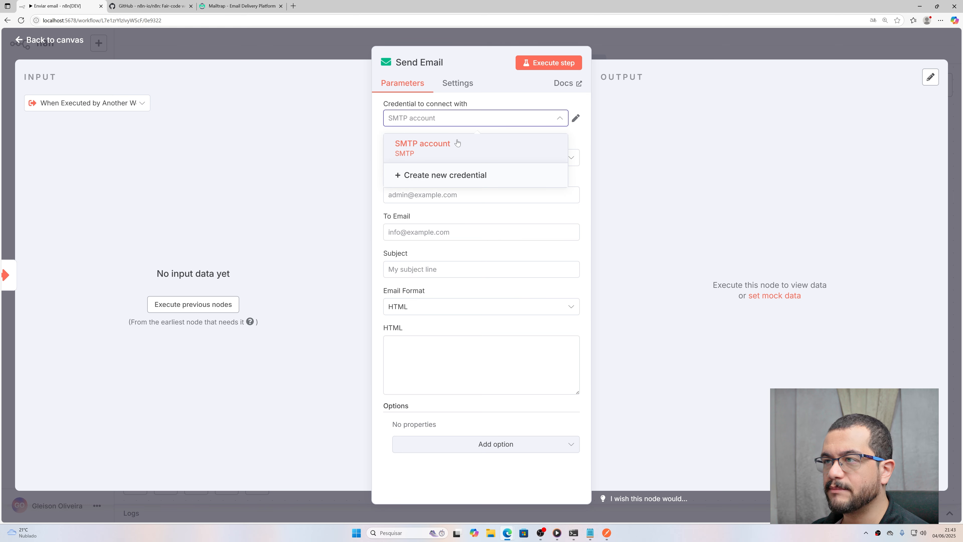
pyautogui.click(436, 179)
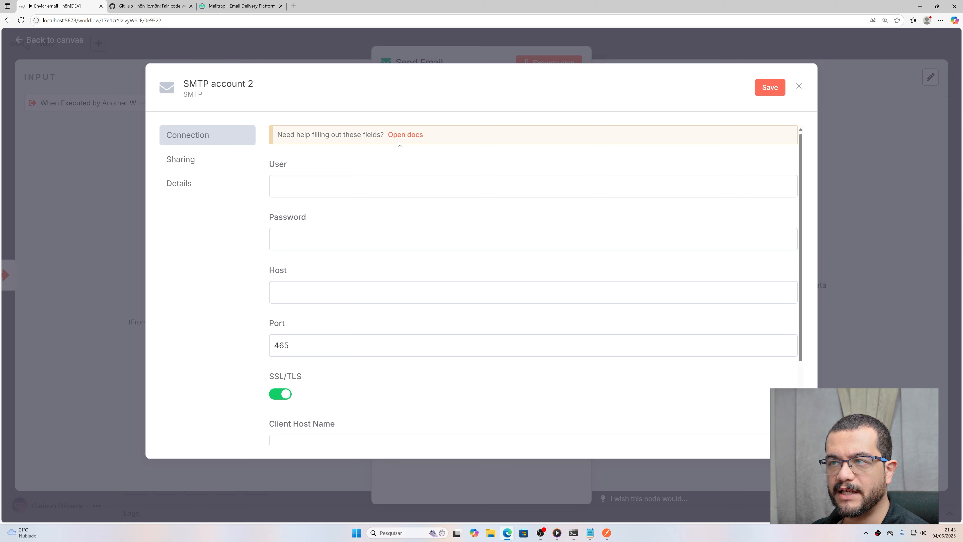
# Step: Switch to Mailtrap to view the inbox's SMTP credentials
pyautogui.scroll(-3, 345, 163)
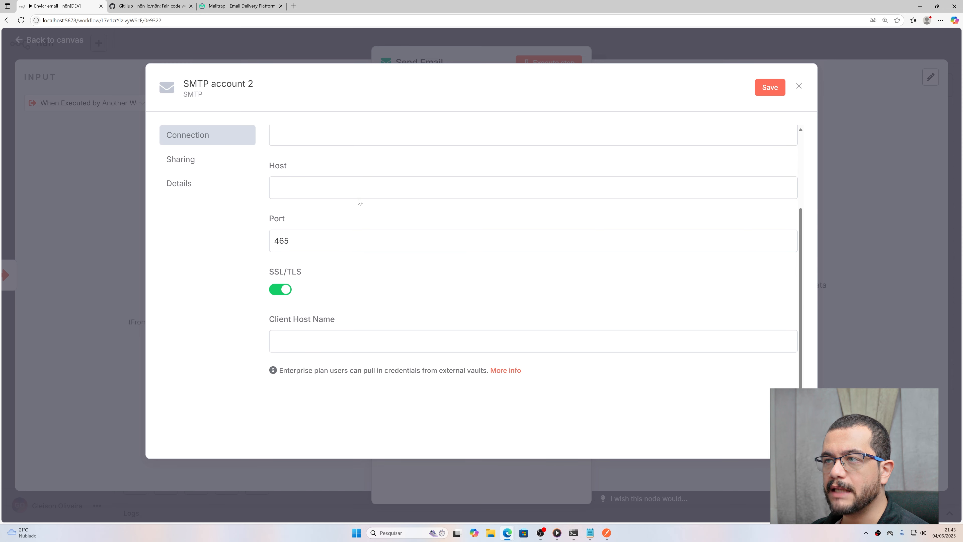
pyautogui.scroll(3, 343, 210)
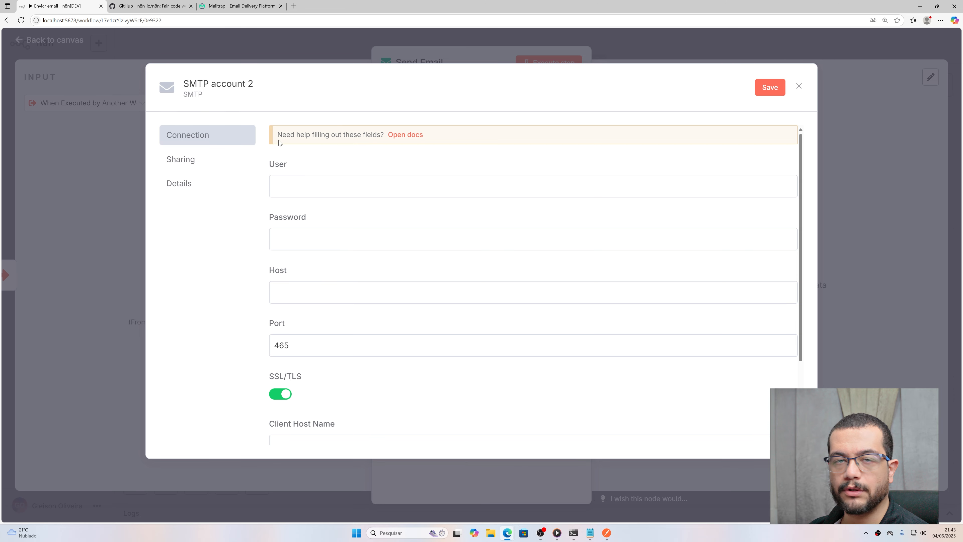
pyautogui.click(237, 6)
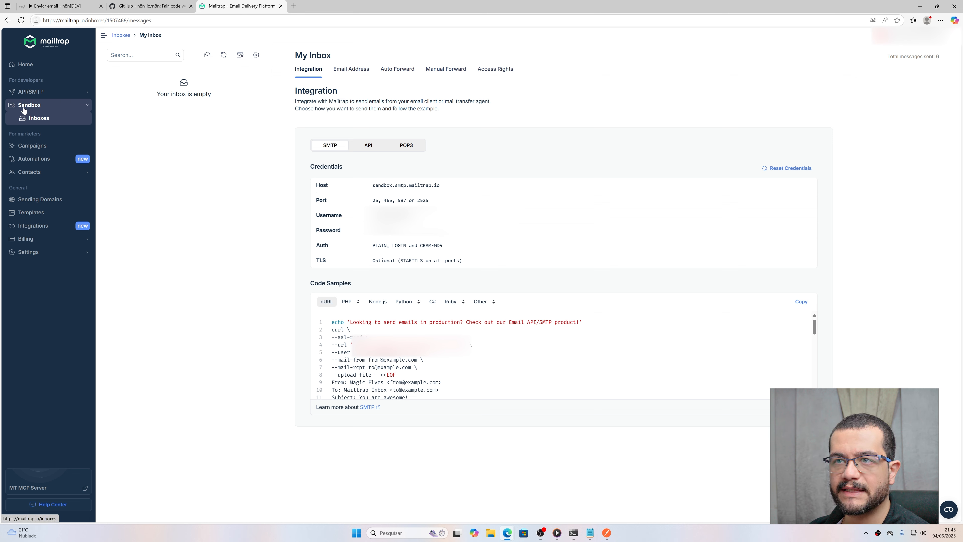
pyautogui.click(39, 121)
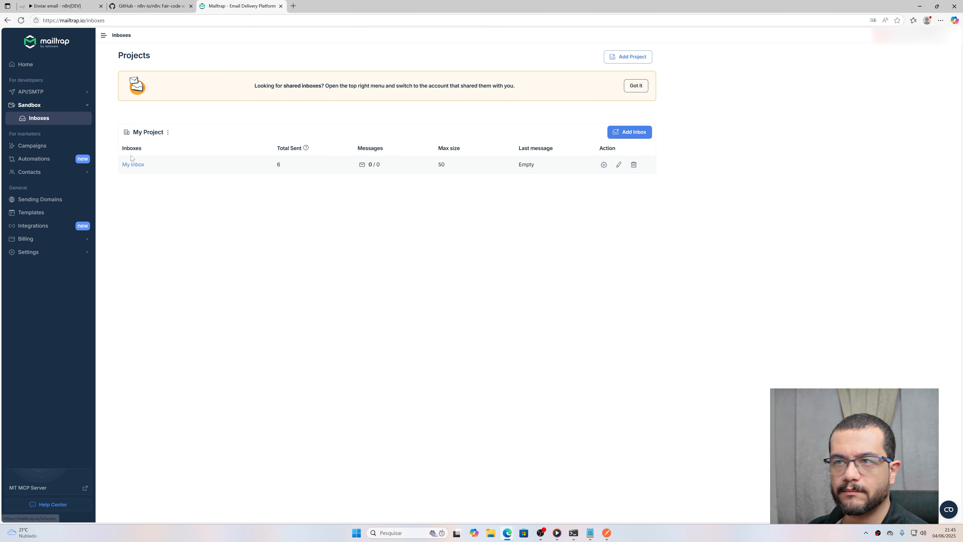
pyautogui.click(133, 164)
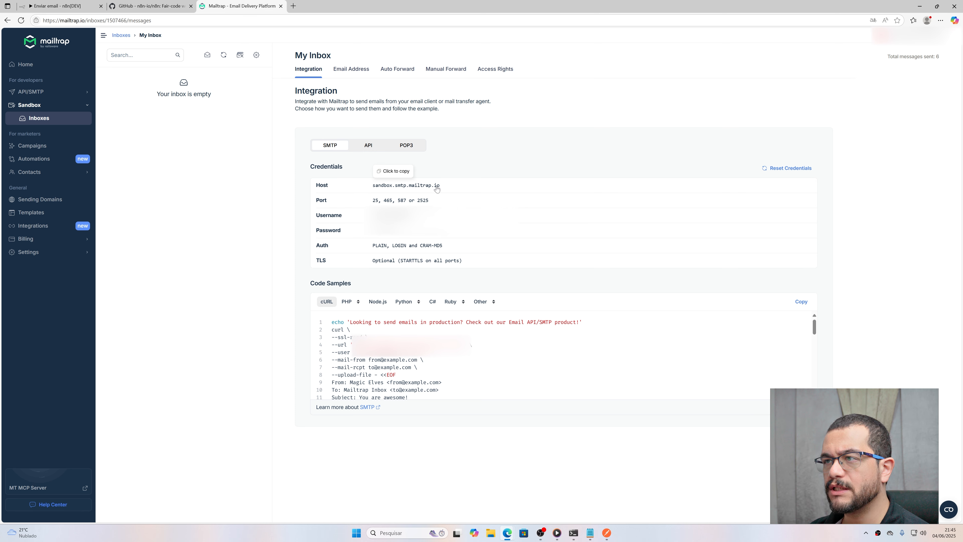
# Step: Copy Mailtrap's SMTP host sandbox.smtp.mailtrap.io into the credential's Host field
pyautogui.click(392, 187)
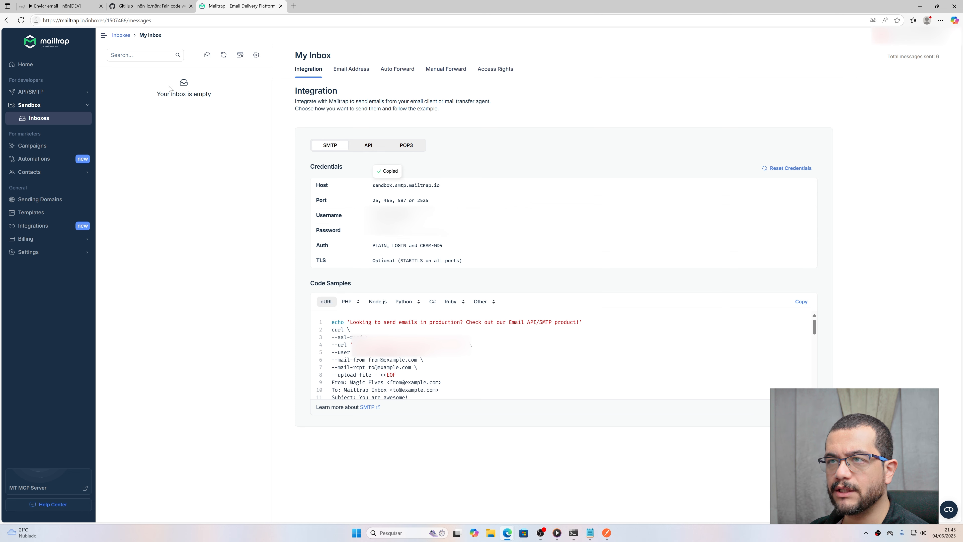
pyautogui.click(70, 9)
pyautogui.click(337, 292)
pyautogui.hotkey('ctrl', 'v')
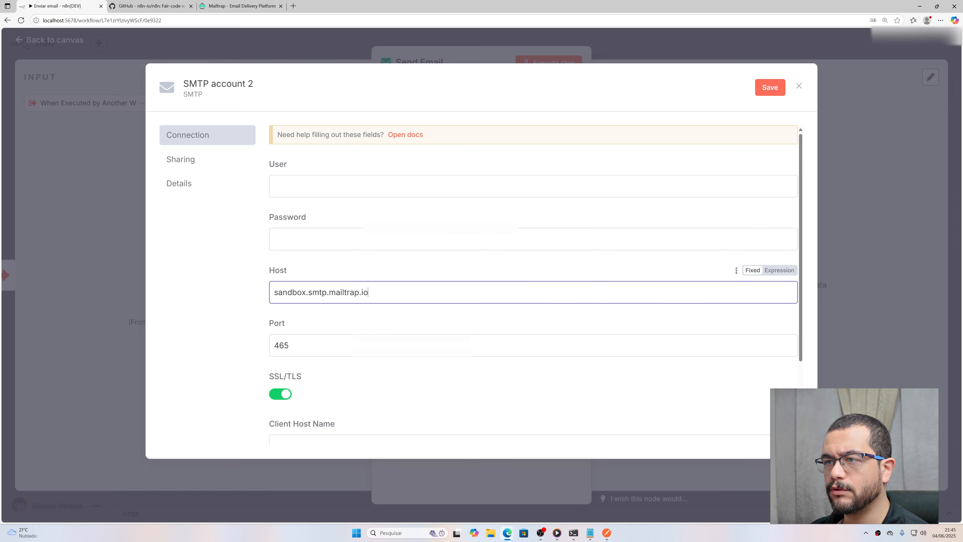
# Step: Copy the Mailtrap inbox username into the credential's User field
pyautogui.click(246, 7)
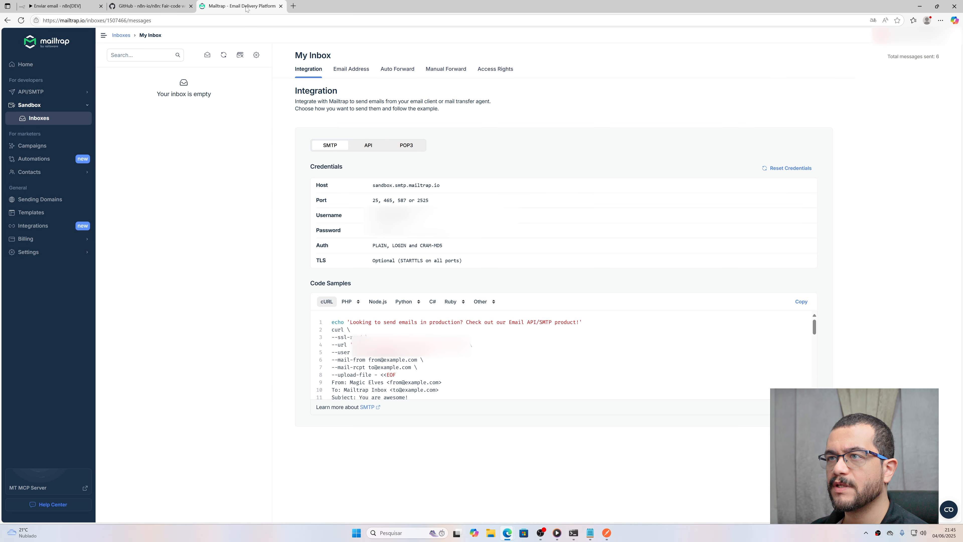
pyautogui.click(393, 200)
pyautogui.click(87, 6)
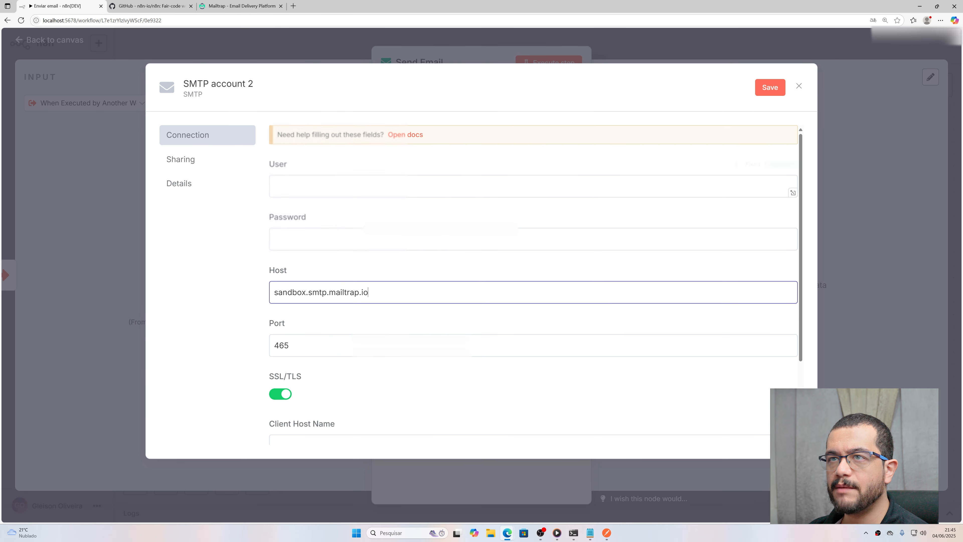
pyautogui.click(336, 187)
pyautogui.hotkey('ctrl', 'v')
# Step: Paste the Mailtrap inbox password into the credential's Password field
pyautogui.click(243, 6)
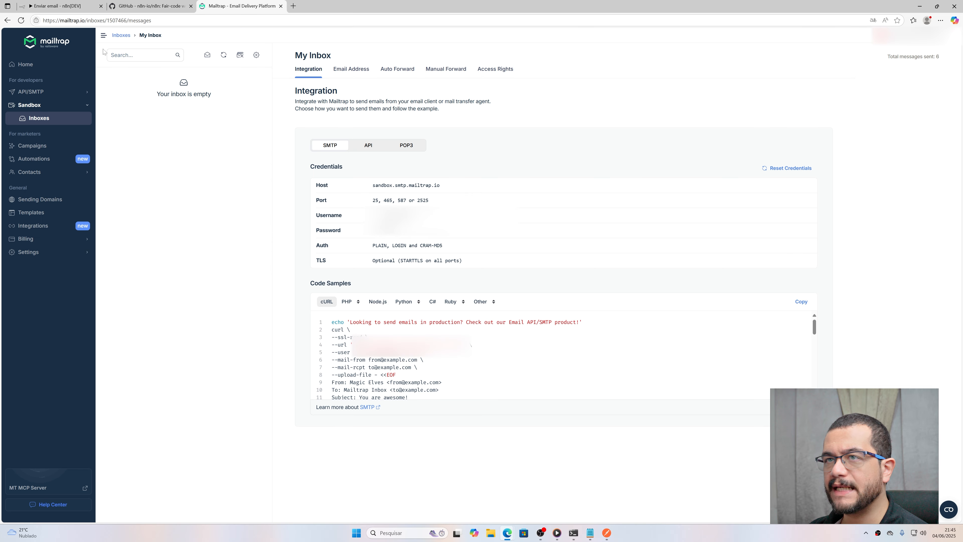
pyautogui.click(77, 7)
pyautogui.click(331, 239)
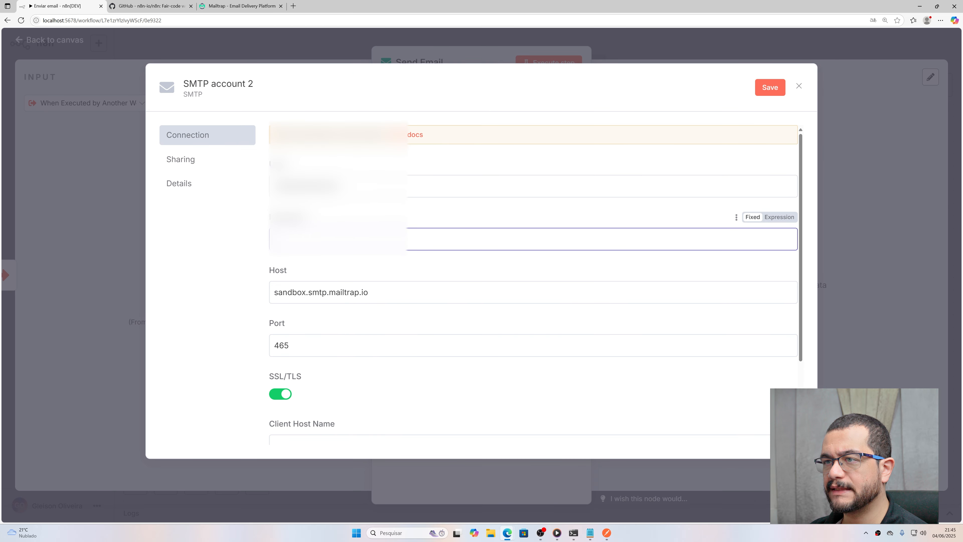
pyautogui.hotkey('ctrl', 'v')
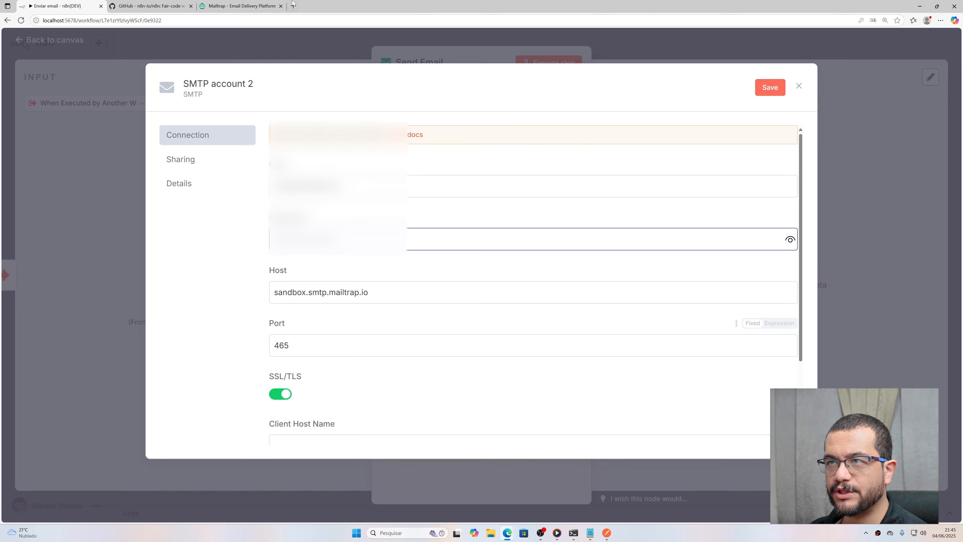
pyautogui.click(241, 6)
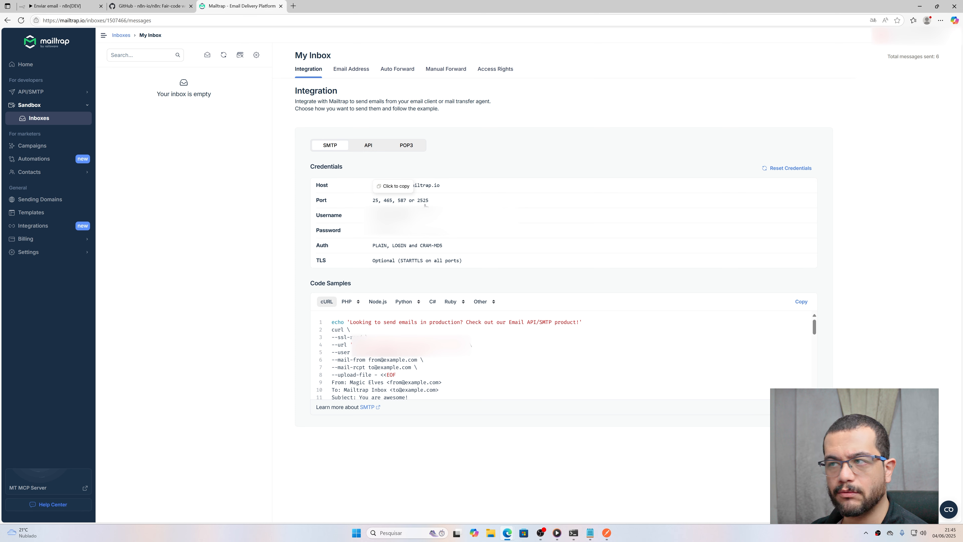
pyautogui.click(74, 7)
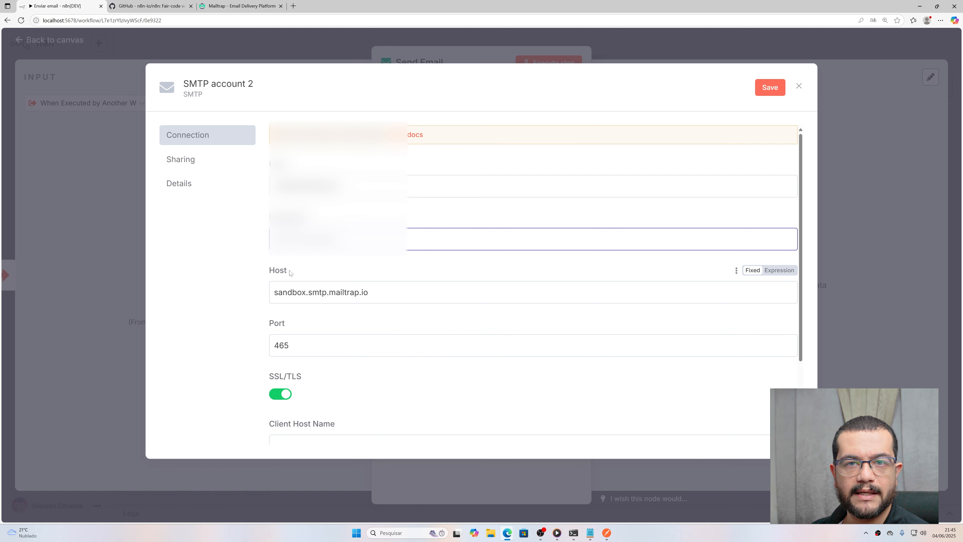
# Step: Enter 'Mailtrap teste' as Client Host Name, then replace it with 'Fake Email'
pyautogui.scroll(-2, 436, 303)
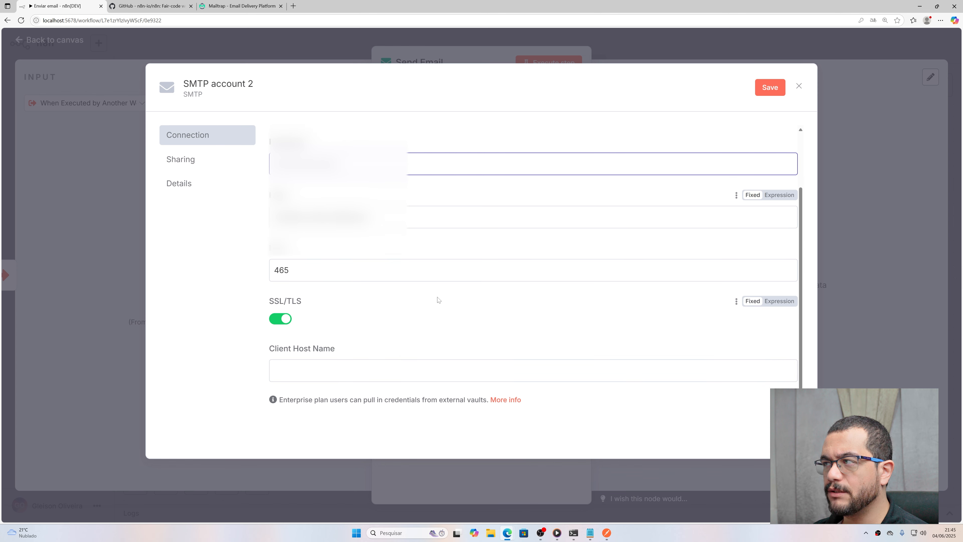
pyautogui.click(379, 370)
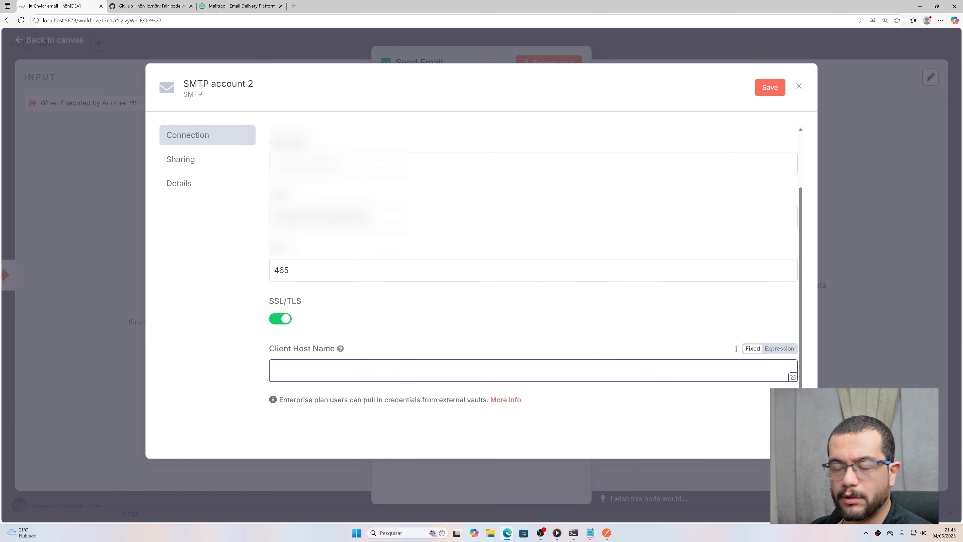
pyautogui.write('Mail')
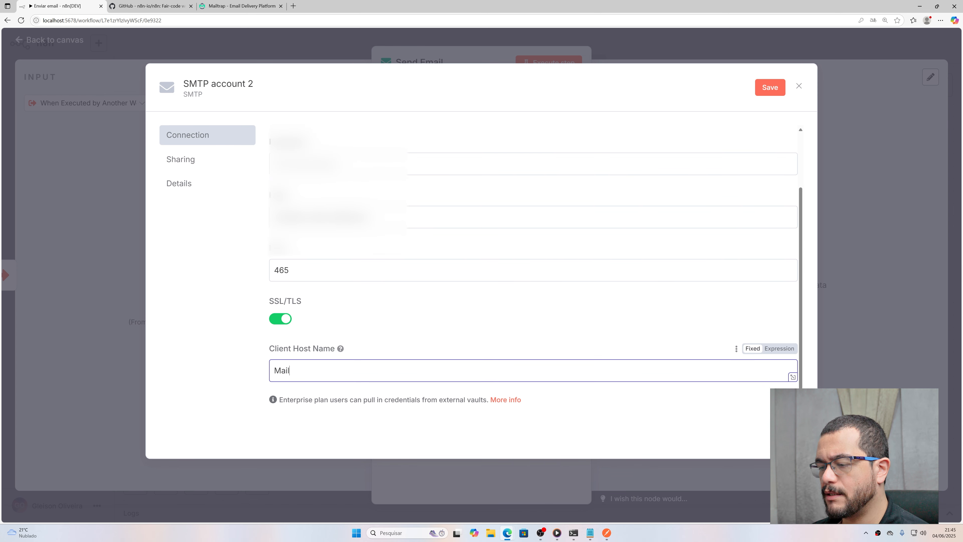
pyautogui.write('trap teste')
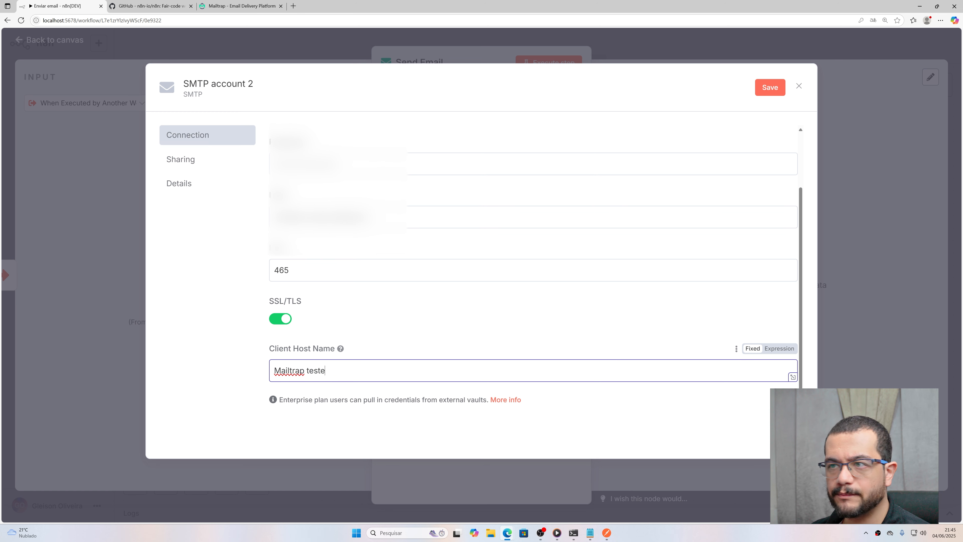
pyautogui.hotkey('ctrl', 'shift', 'Left')
pyautogui.press('BackSpace')
pyautogui.hotkey('ctrl', 'shift', 'Left')
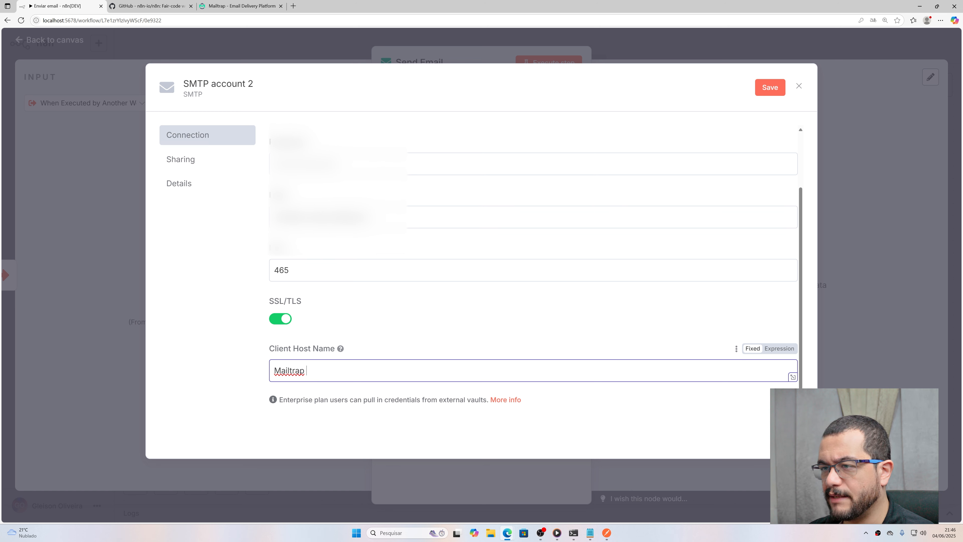
pyautogui.press('BackSpace')
pyautogui.write('Fake Email')
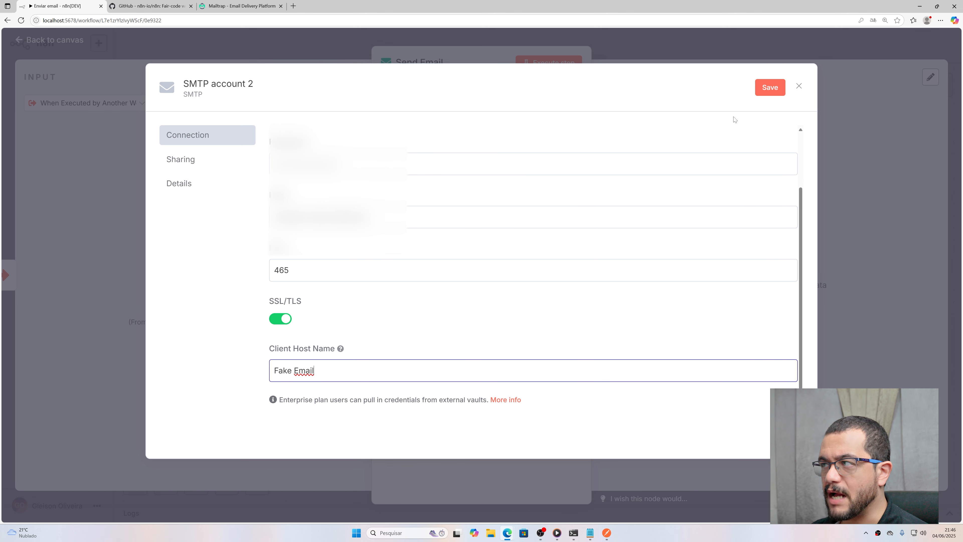
pyautogui.scroll(2, 791, 226)
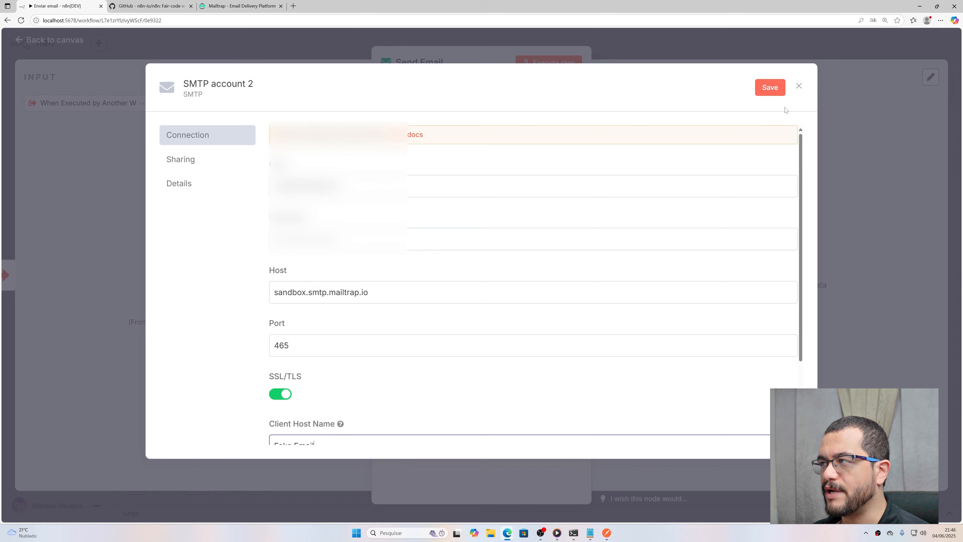
# Step: Save the SMTP credential, toggling SSL/TLS off and back on, and retest the connection
pyautogui.click(770, 88)
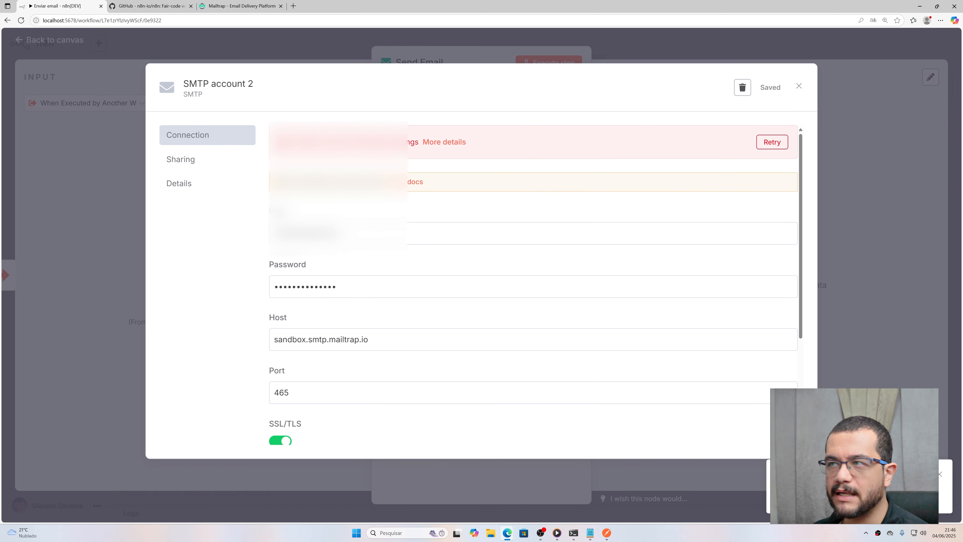
pyautogui.scroll(-3, 531, 228)
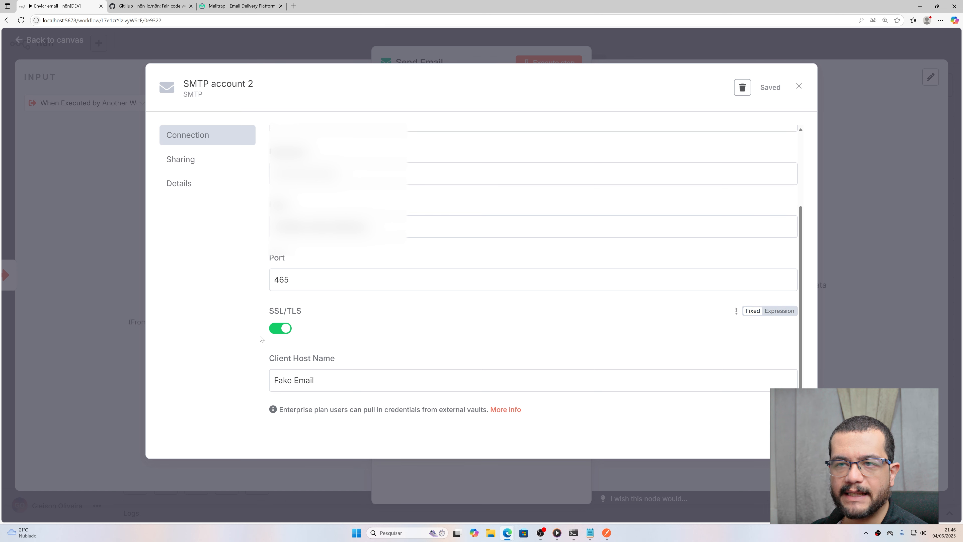
pyautogui.click(281, 330)
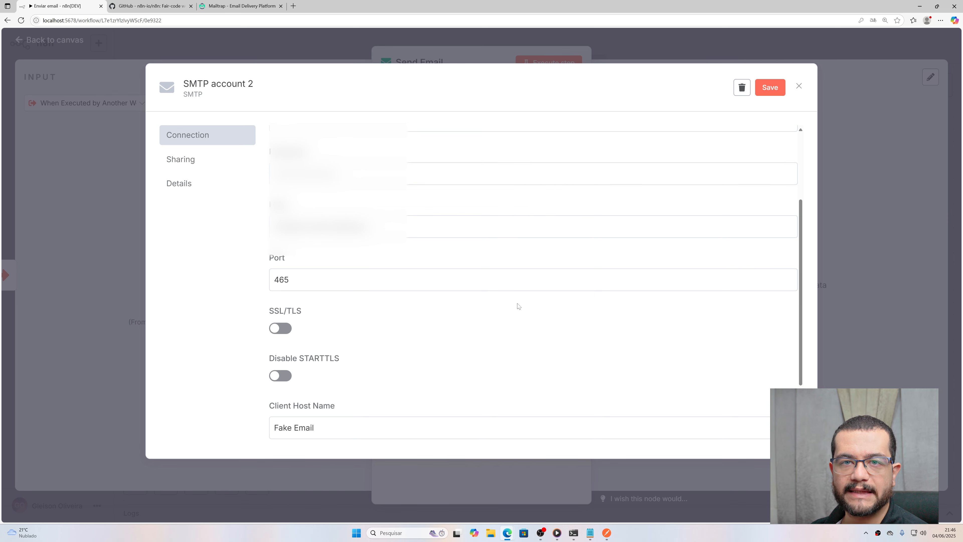
pyautogui.scroll(3, 518, 306)
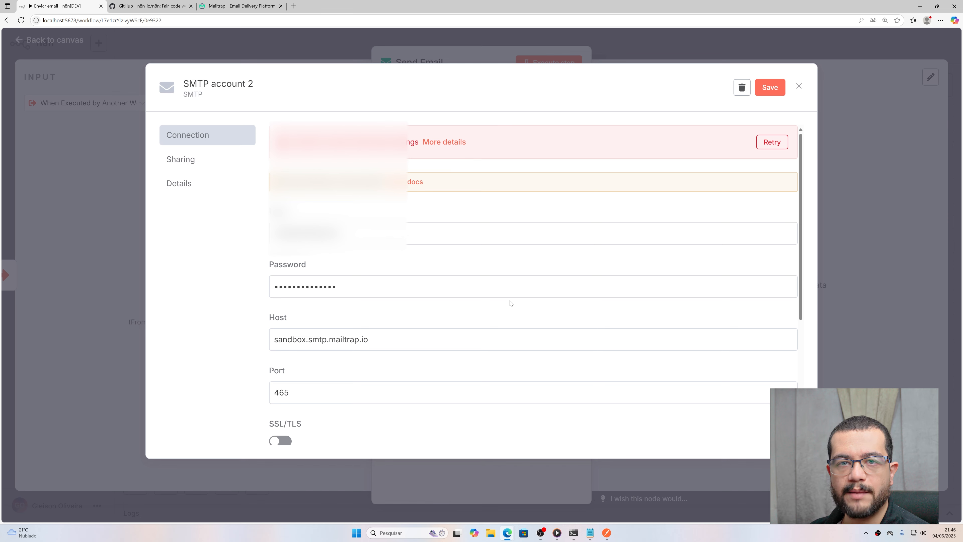
pyautogui.scroll(-3, 511, 303)
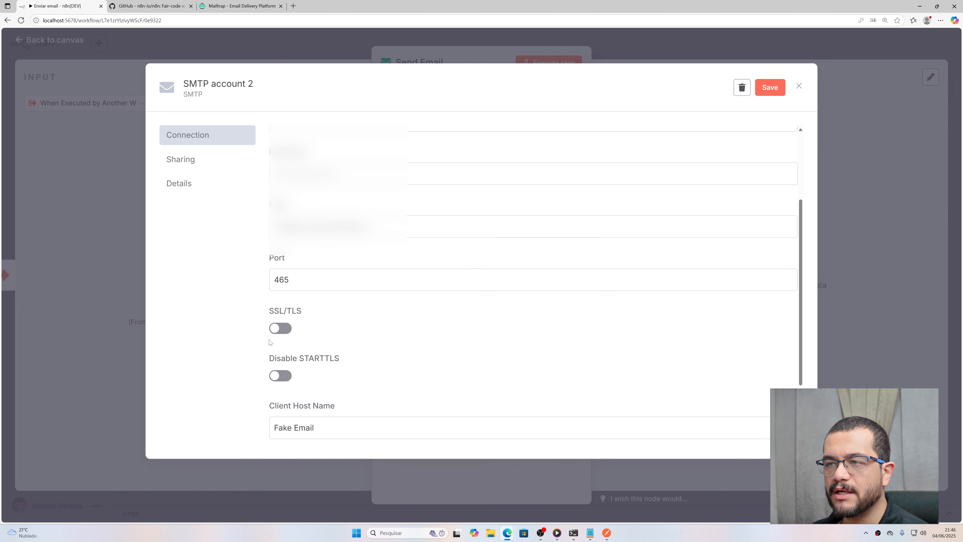
pyautogui.click(457, 310)
pyautogui.click(770, 87)
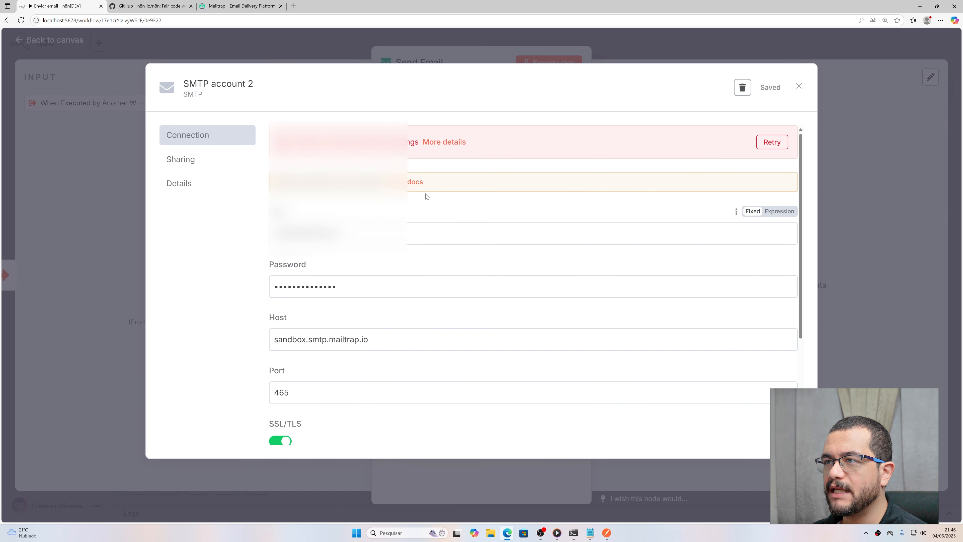
# Step: Expand the connection error's details to read the full message
pyautogui.click(445, 142)
pyautogui.moveTo(397, 159); pyautogui.dragTo(431, 163)
pyautogui.click(604, 153)
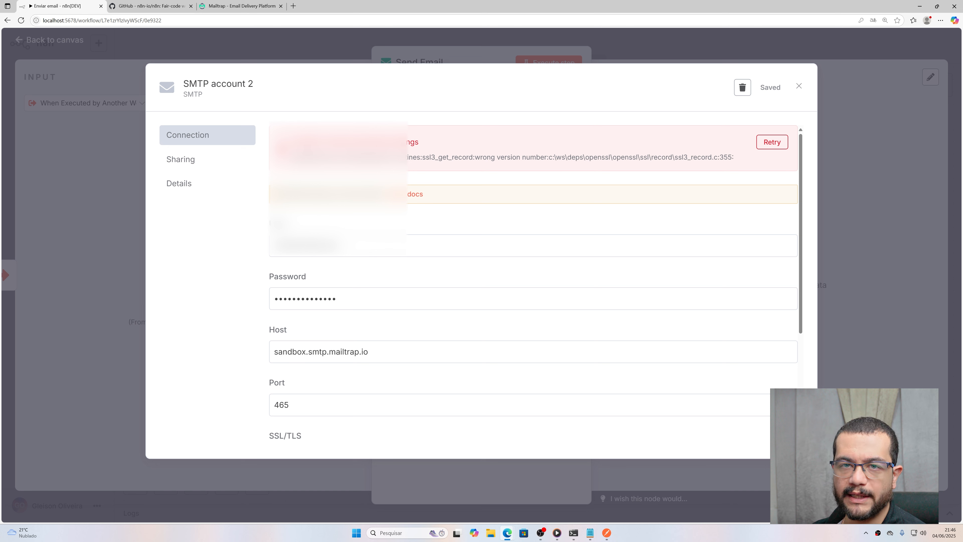
pyautogui.moveTo(436, 157); pyautogui.dragTo(454, 157)
pyautogui.click(614, 156)
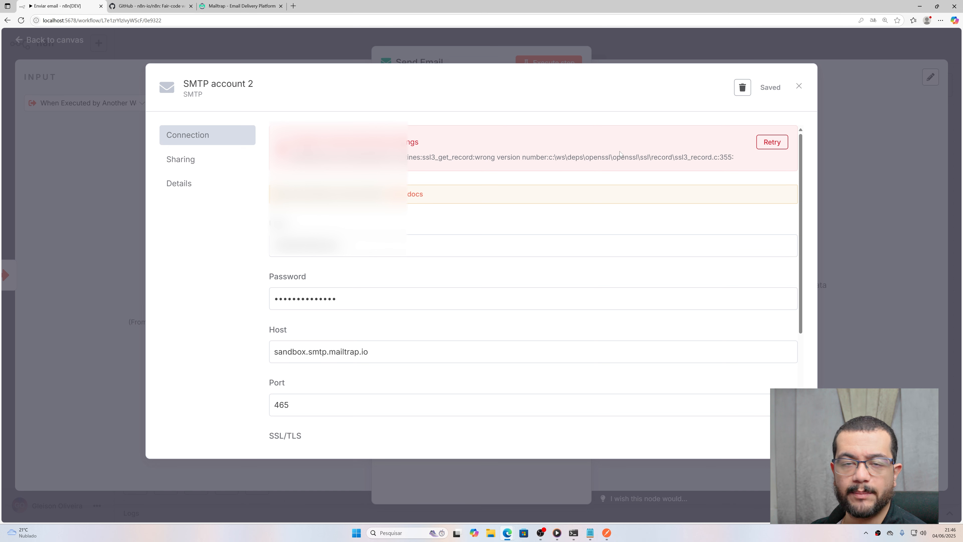
# Step: Turn SSL/TLS off and save the credential to retest the connection
pyautogui.scroll(-3, 620, 152)
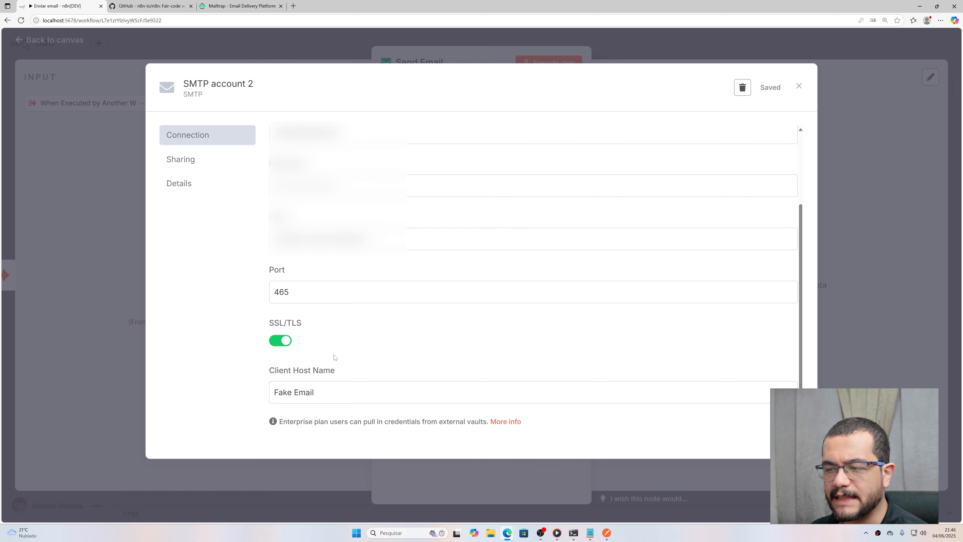
pyautogui.click(283, 342)
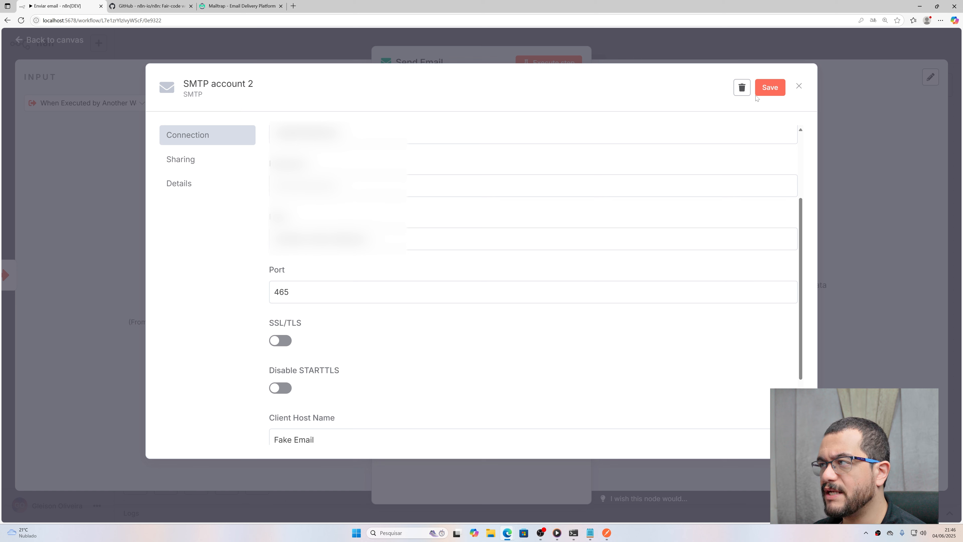
pyautogui.click(765, 91)
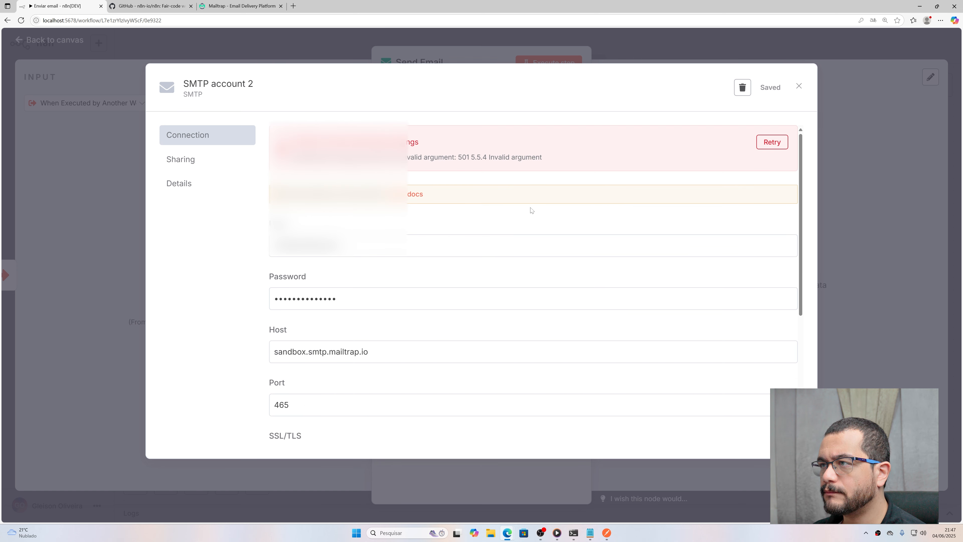
# Step: Change SMTP account 2's Client Host Name to Mailtrap
pyautogui.scroll(-2, 532, 250)
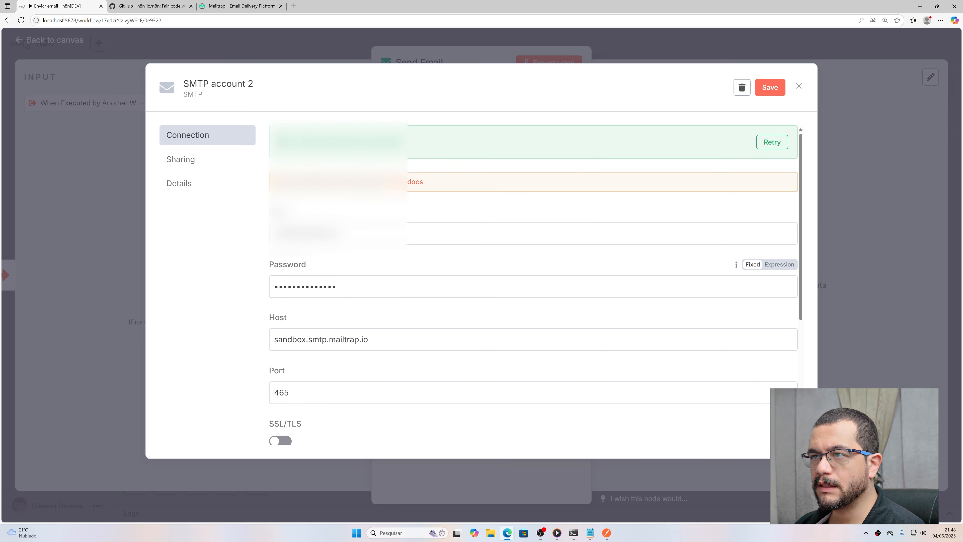
pyautogui.scroll(-5, 532, 266)
pyautogui.moveTo(305, 340); pyautogui.dragTo(254, 338)
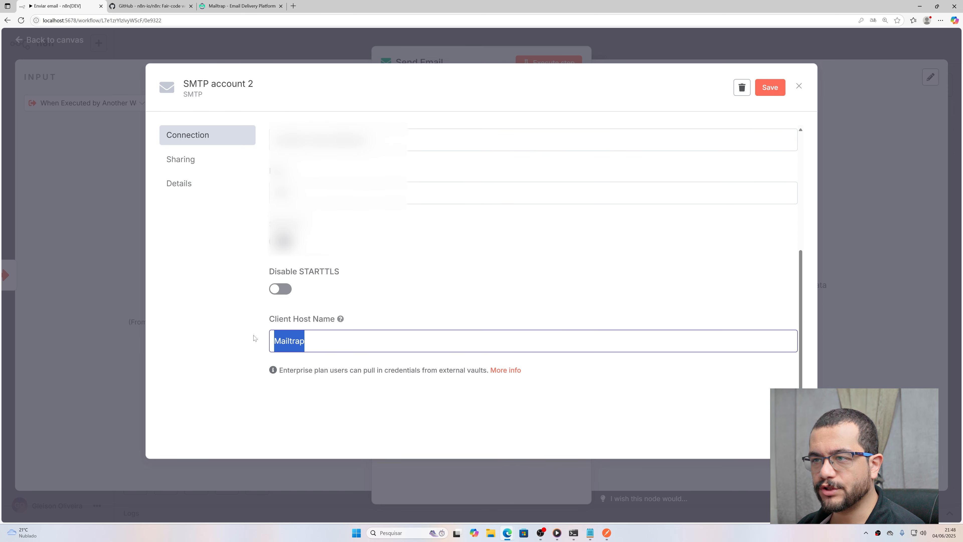
pyautogui.click(320, 344)
pyautogui.moveTo(321, 344); pyautogui.dragTo(241, 338)
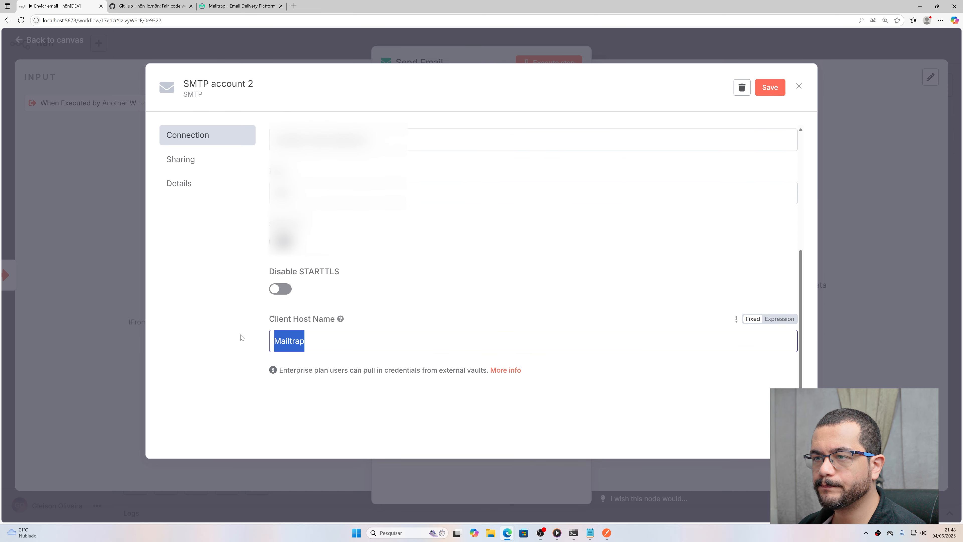
pyautogui.click(304, 340)
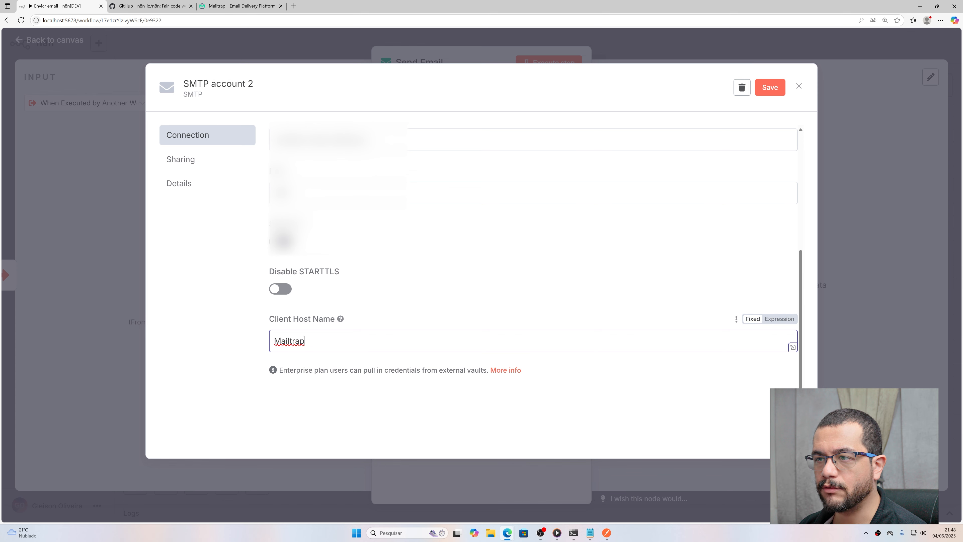
pyautogui.moveTo(305, 340); pyautogui.dragTo(262, 339)
pyautogui.scroll(5, 497, 220)
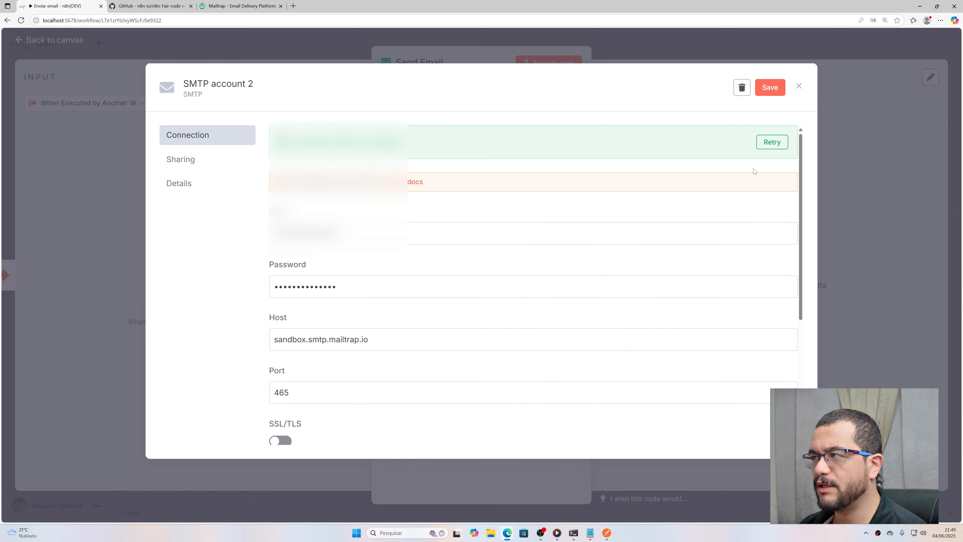
# Step: Rerun the connection test until it succeeds, save the credential and close it
pyautogui.click(772, 142)
pyautogui.click(773, 144)
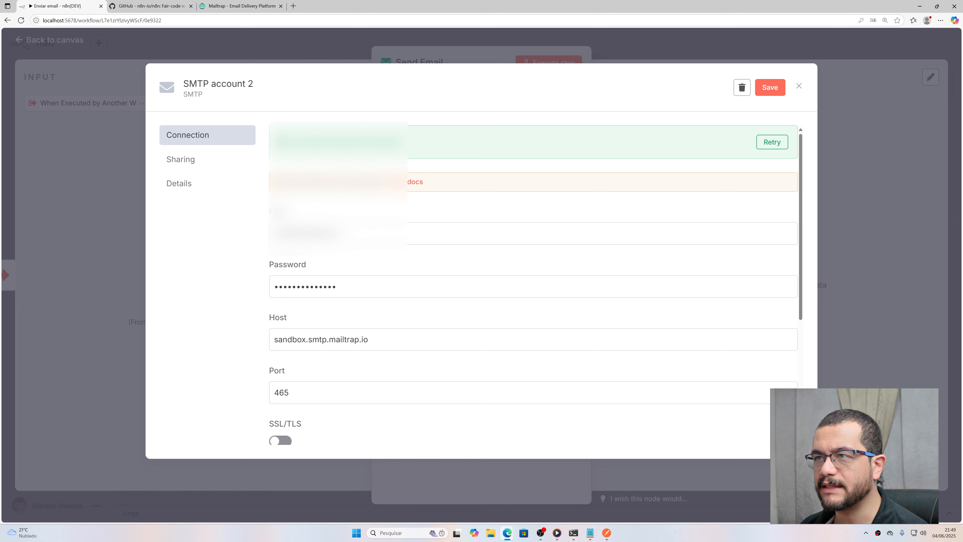
pyautogui.moveTo(292, 143); pyautogui.dragTo(558, 131)
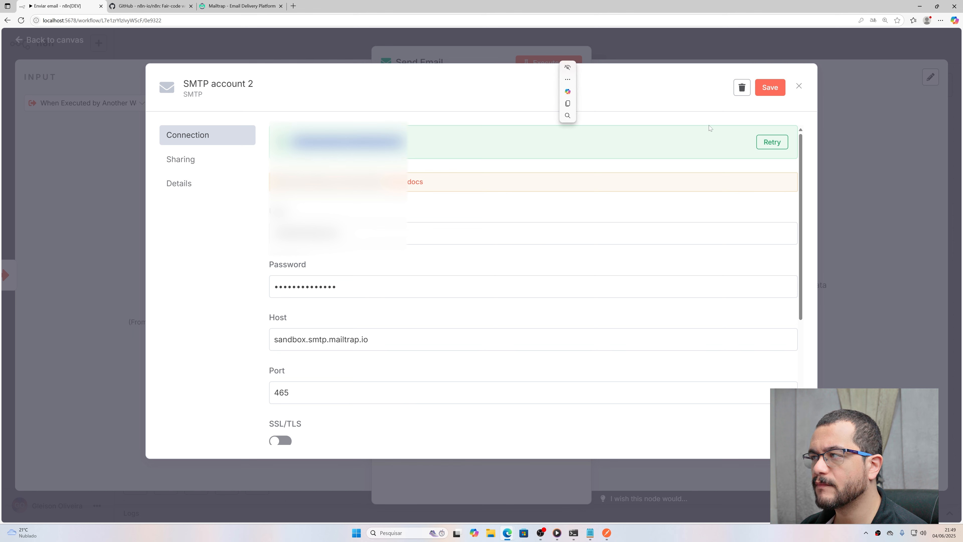
pyautogui.click(768, 89)
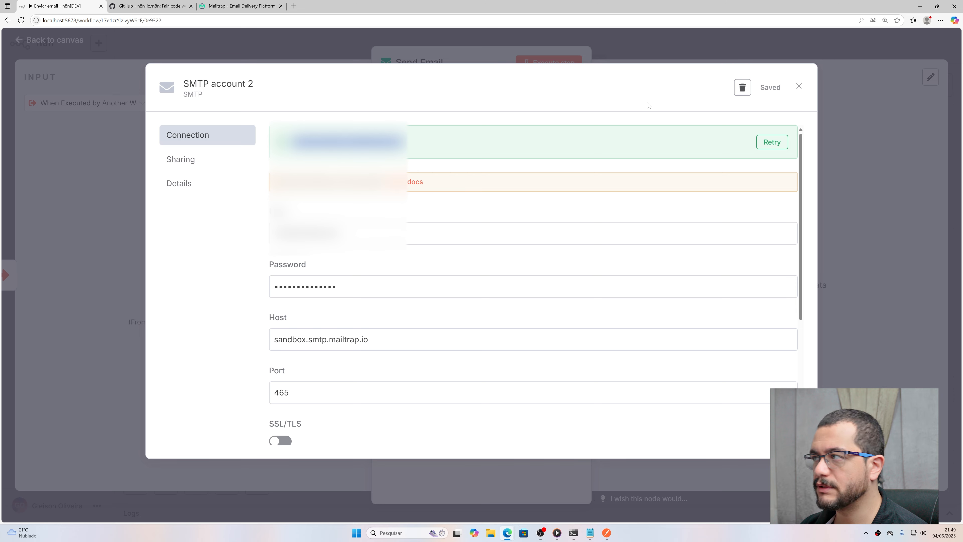
pyautogui.click(798, 87)
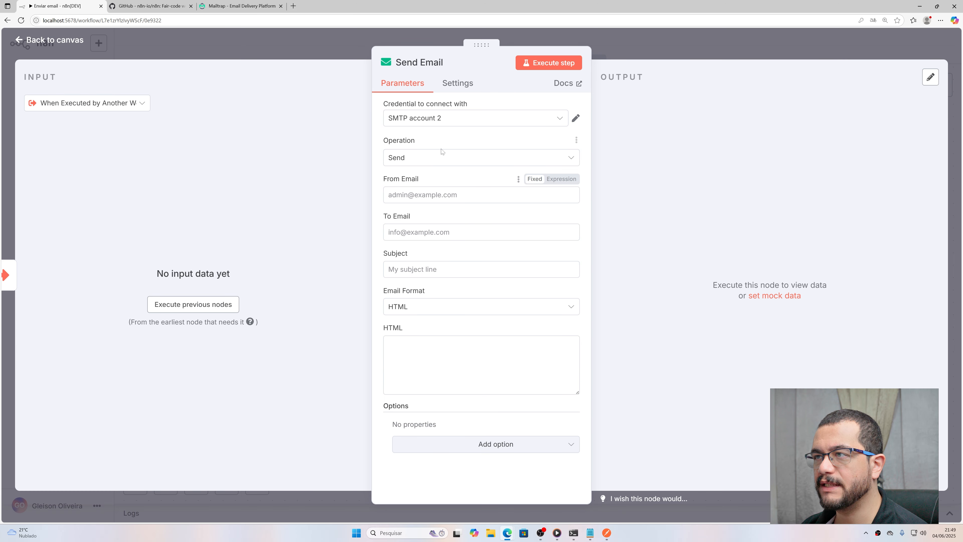
# Step: Keep SMTP account 2 as the credential and set the operation to Send
pyautogui.click(463, 121)
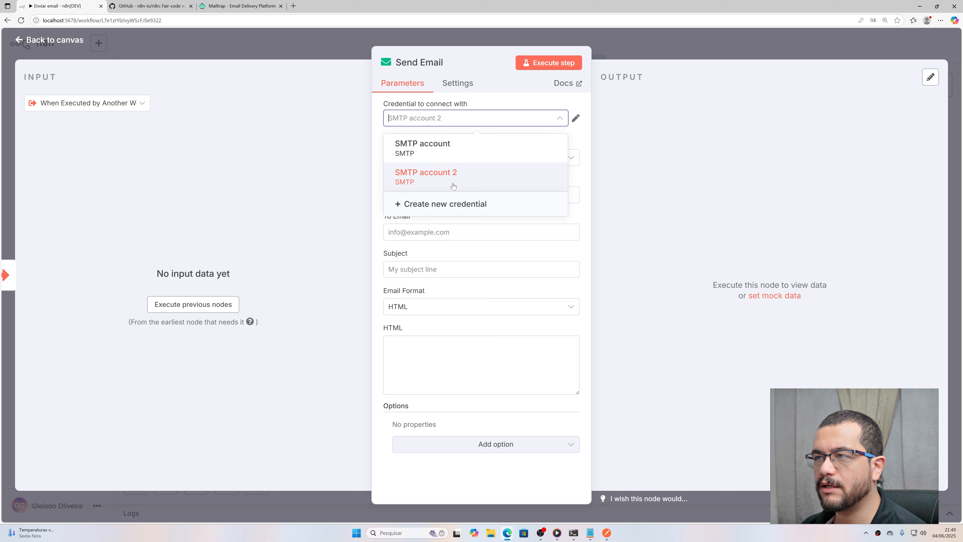
pyautogui.click(475, 72)
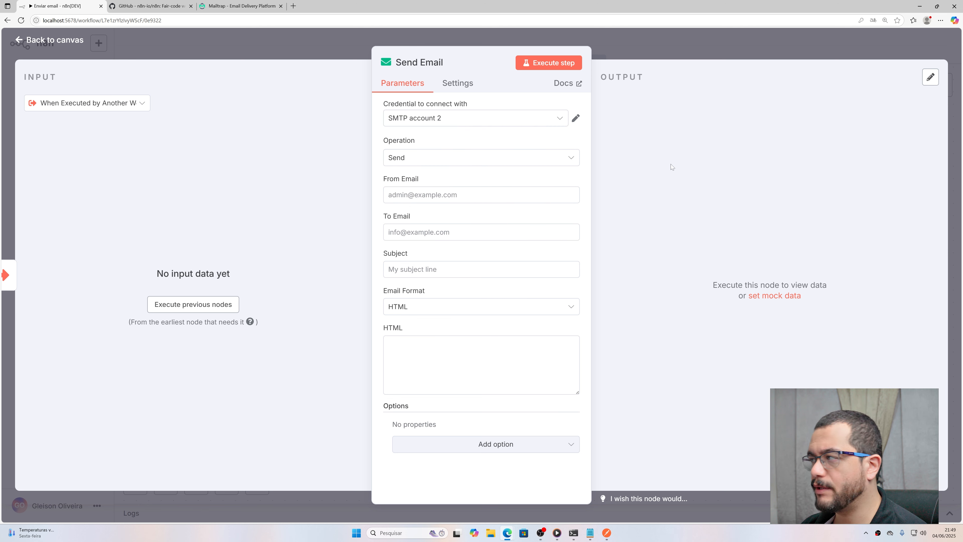
pyautogui.click(407, 164)
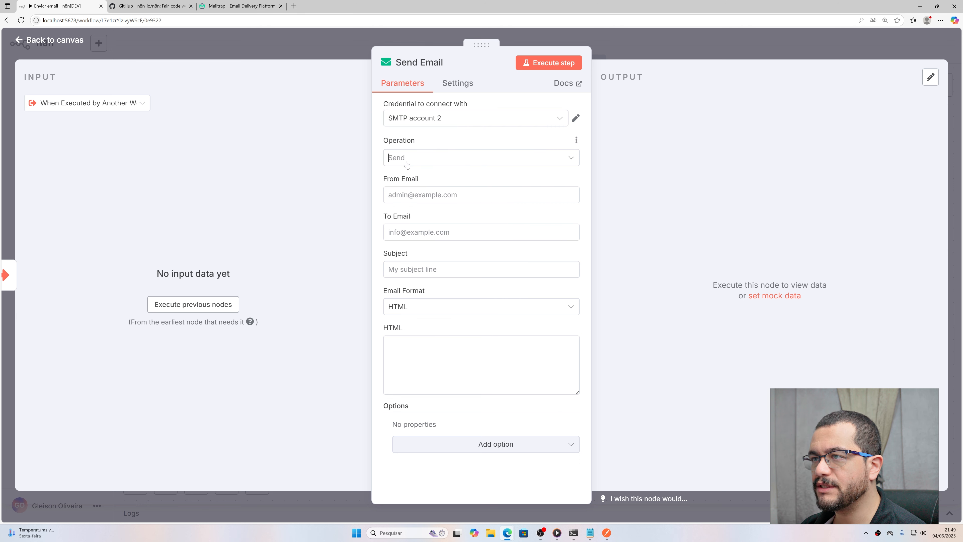
pyautogui.click(444, 145)
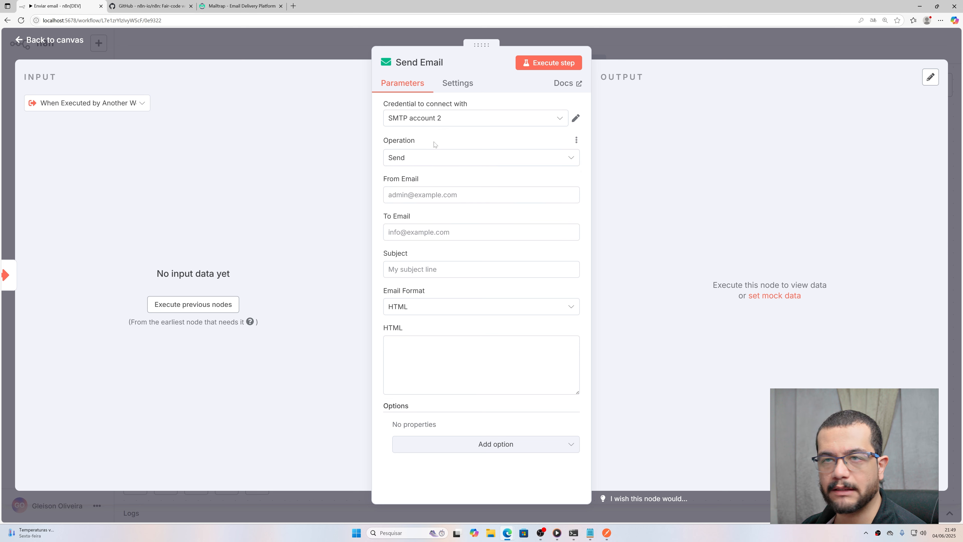
pyautogui.click(427, 157)
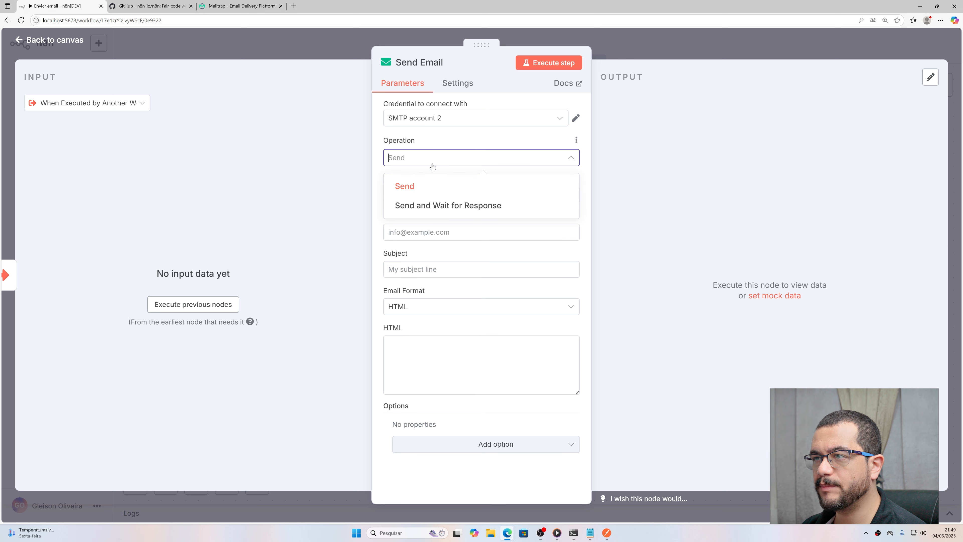
pyautogui.click(411, 190)
# Step: Fill in the sender's and recipient's email addresses
pyautogui.click(412, 193)
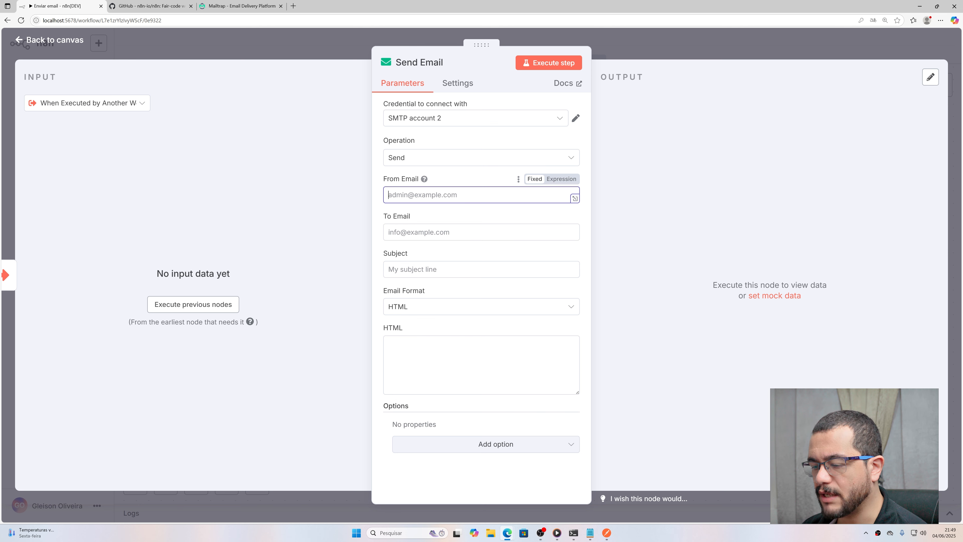
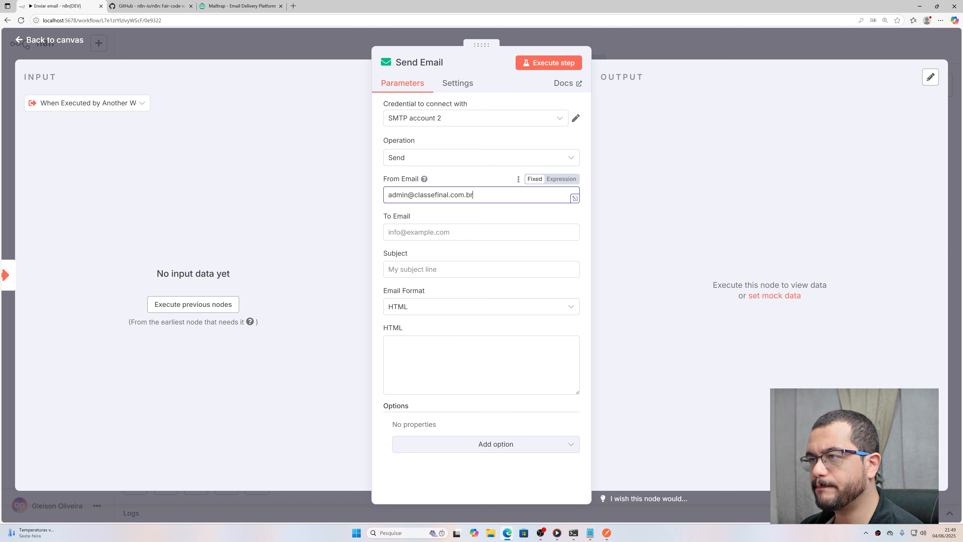
pyautogui.click(439, 232)
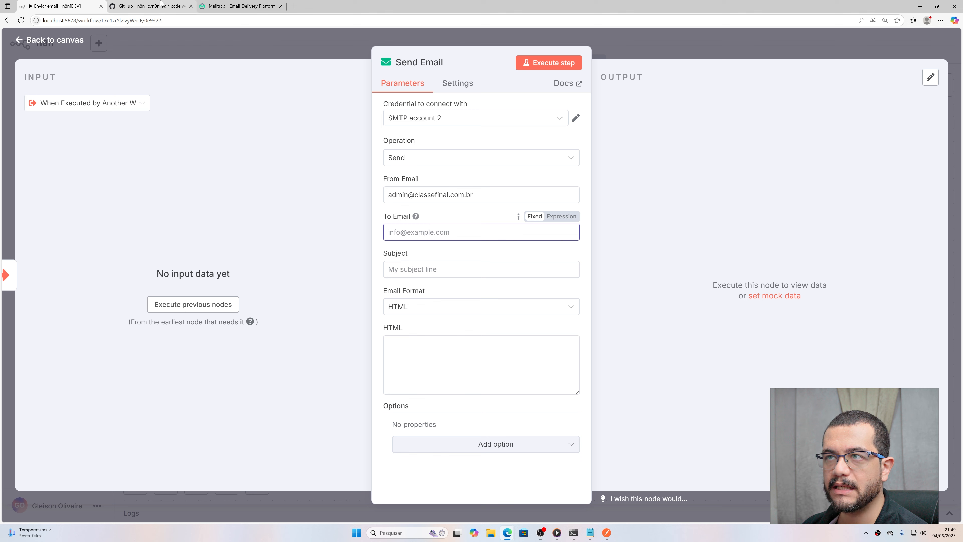
pyautogui.click(238, 5)
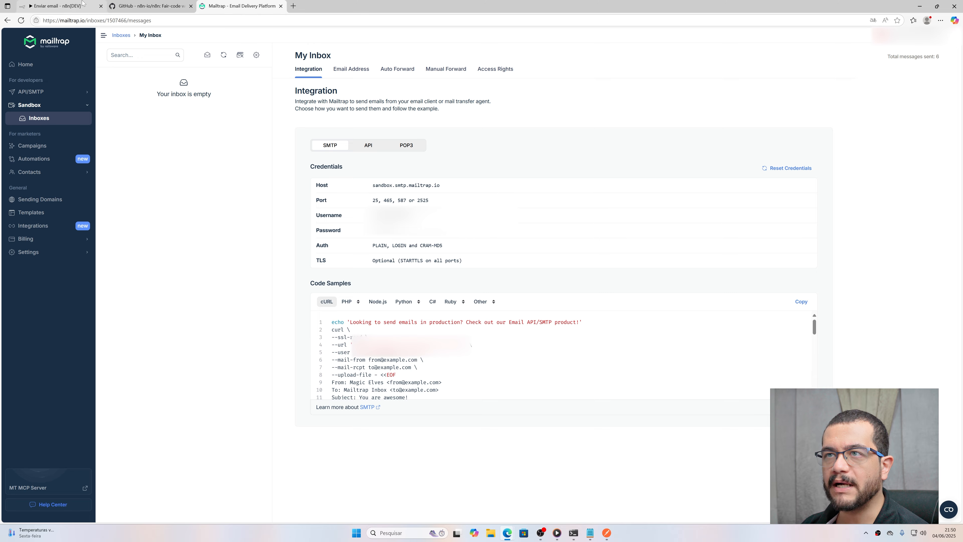
pyautogui.click(82, 12)
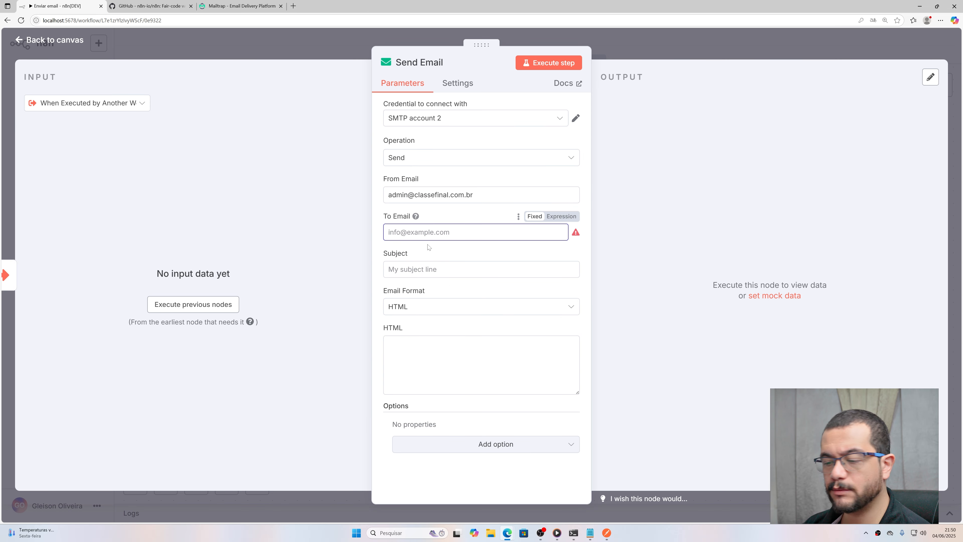
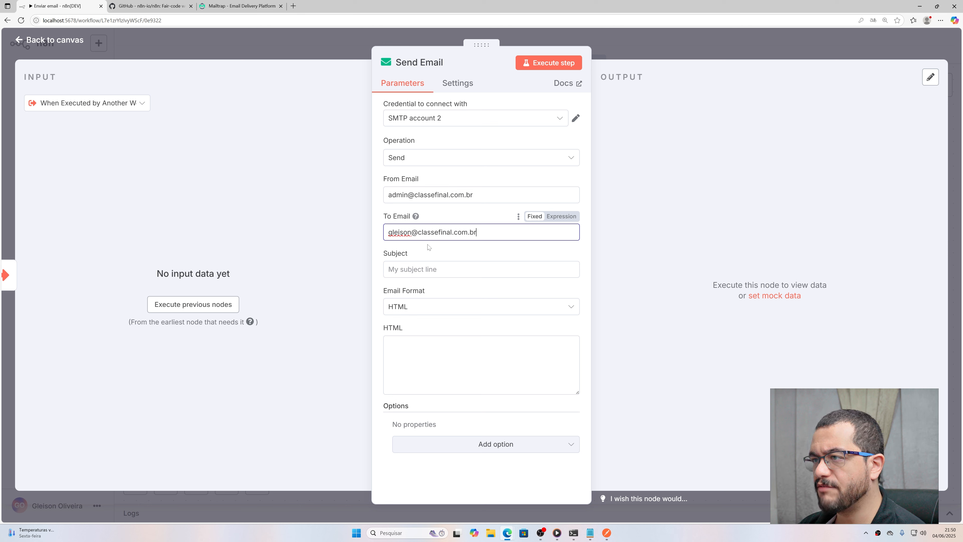
# Step: Set the email Subject to 'Contato via API'
pyautogui.press('Tab')
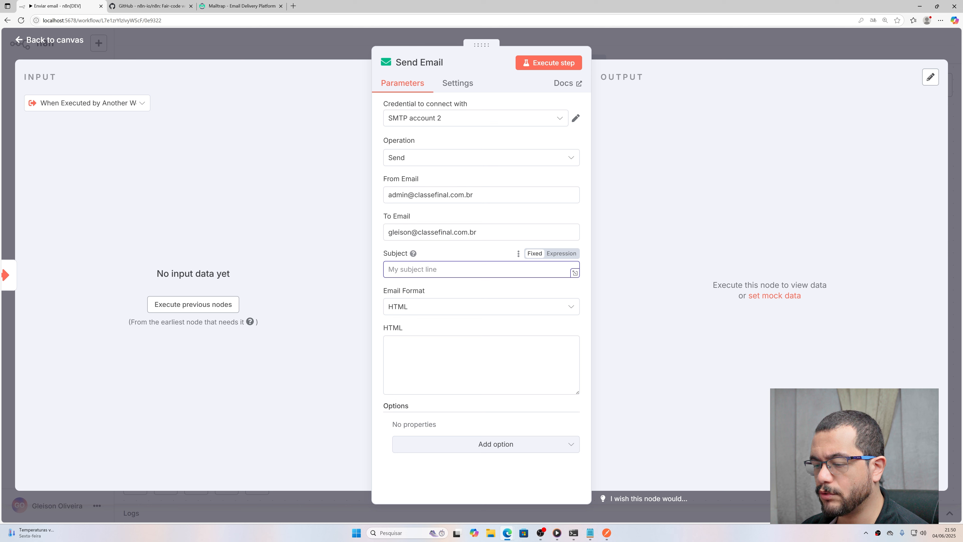
pyautogui.write('Envio')
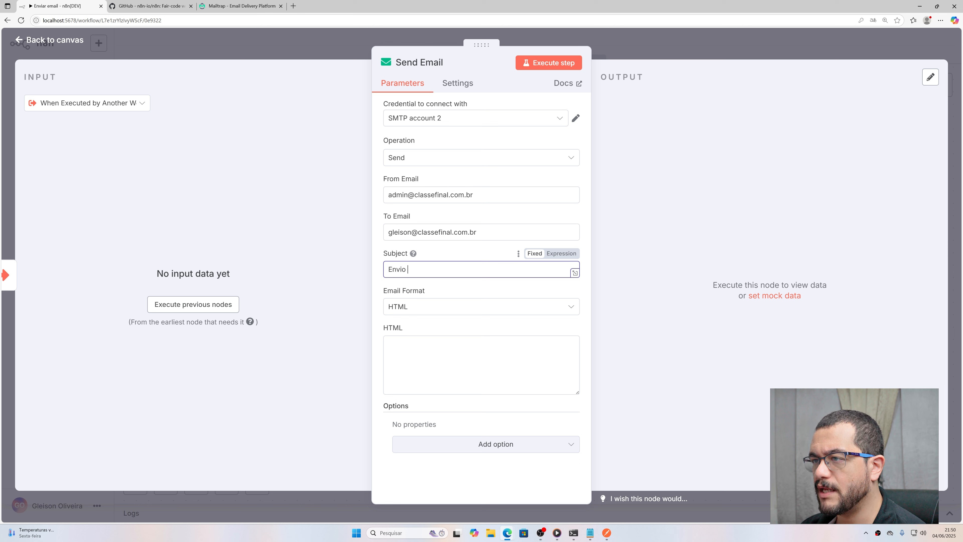
pyautogui.hotkey('ctrl', 'a')
pyautogui.press('BackSpace')
pyautogui.write('Contato ')
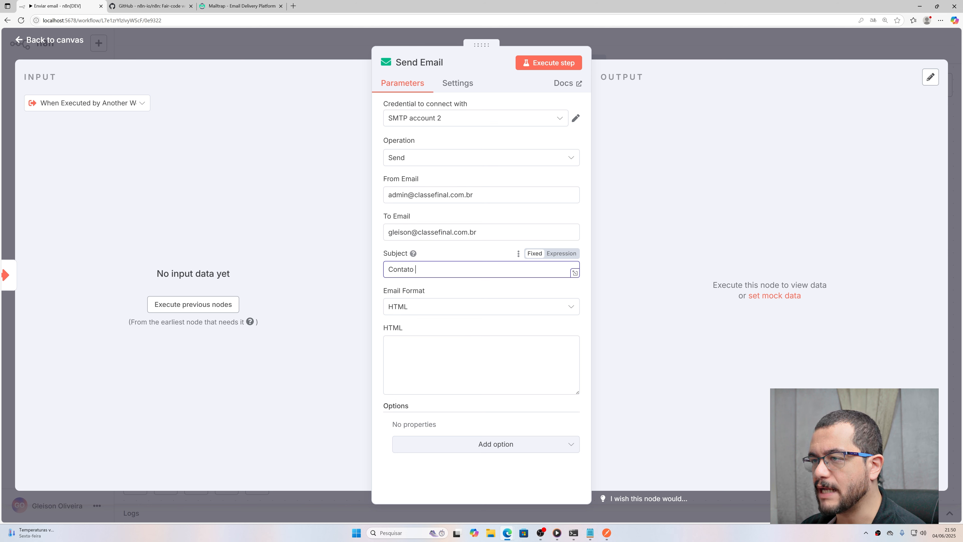
pyautogui.write('via API')
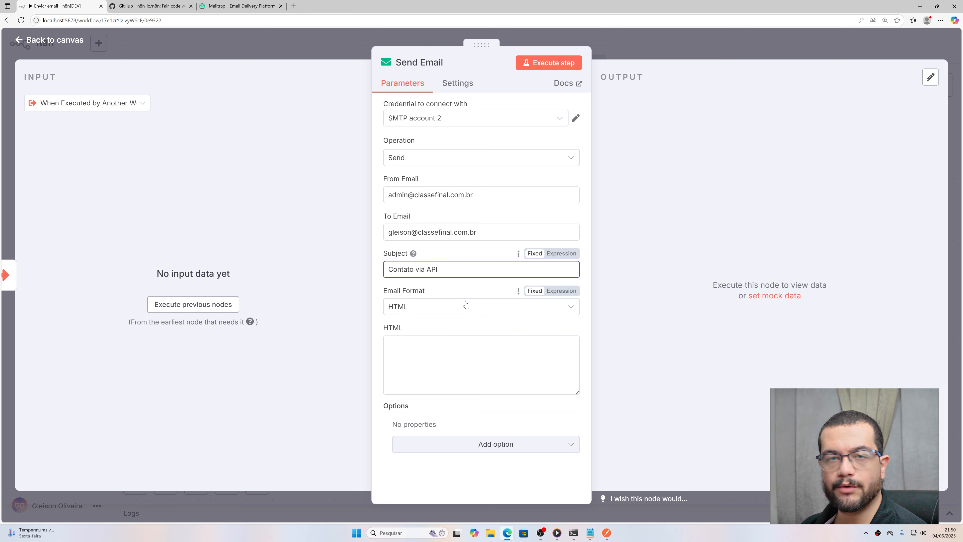
pyautogui.click(477, 307)
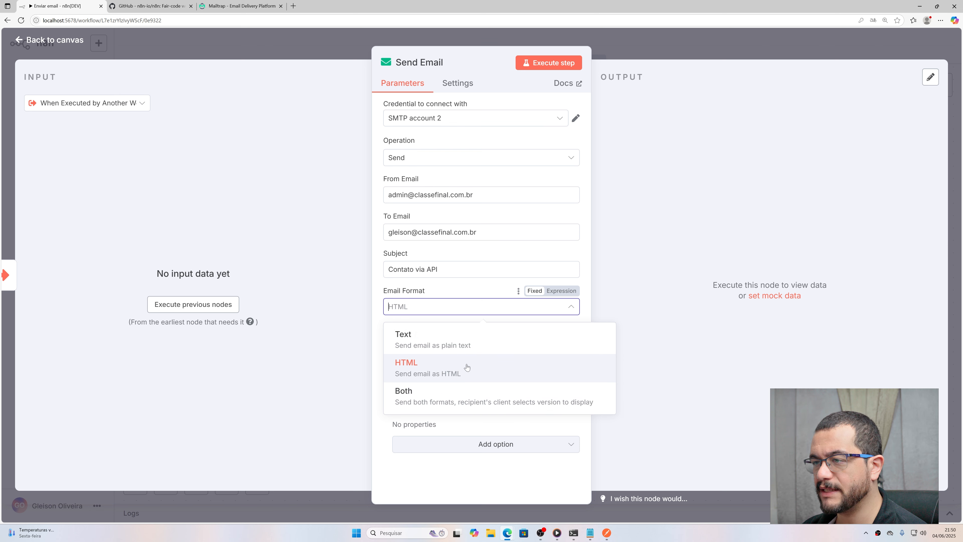
# Step: Keep HTML email format, enlarge the HTML body, and edit it as an expression
pyautogui.click(436, 367)
pyautogui.click(436, 362)
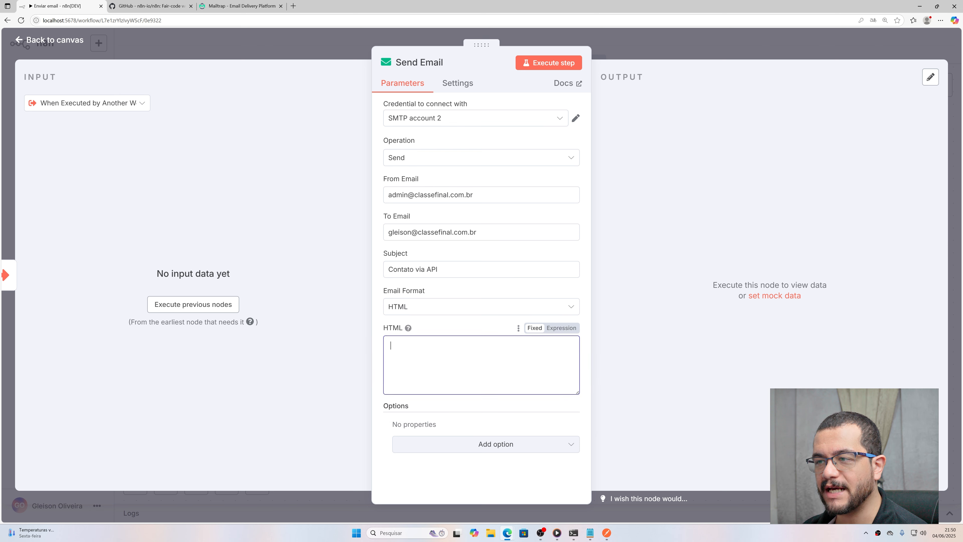
pyautogui.moveTo(577, 394); pyautogui.dragTo(574, 444)
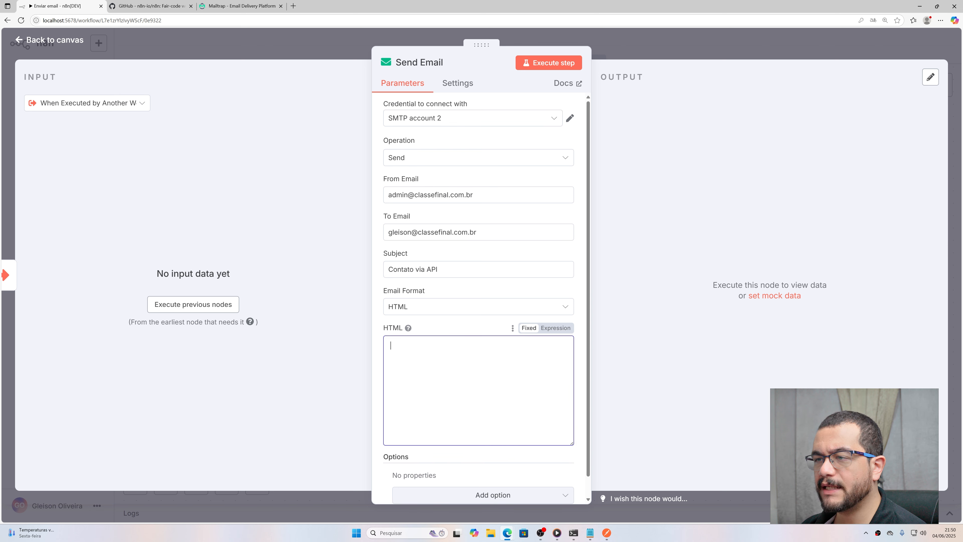
pyautogui.click(555, 328)
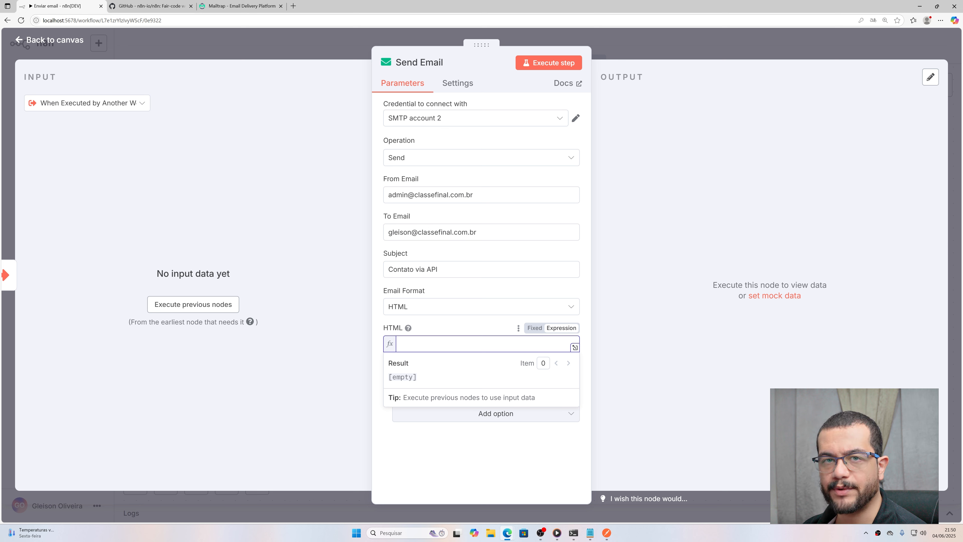
pyautogui.click(488, 322)
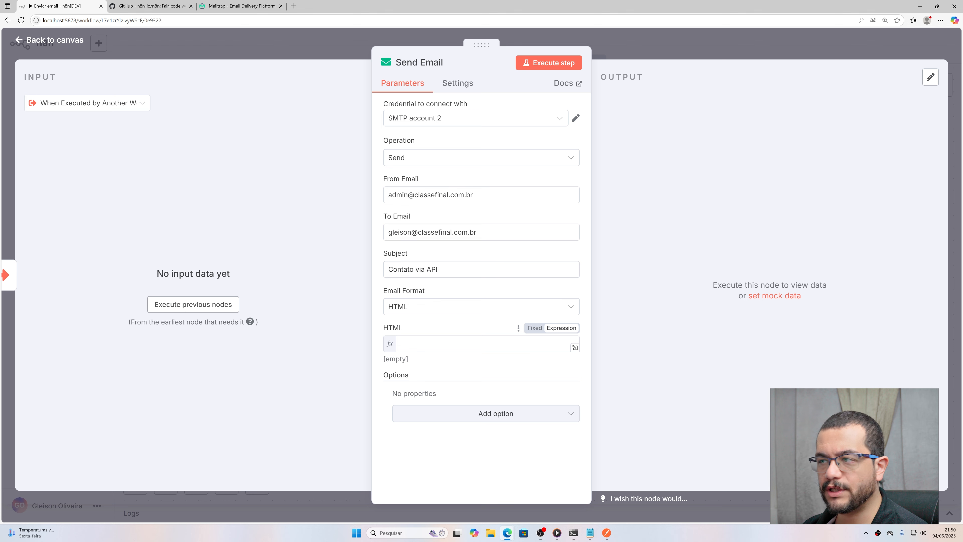
pyautogui.click(489, 344)
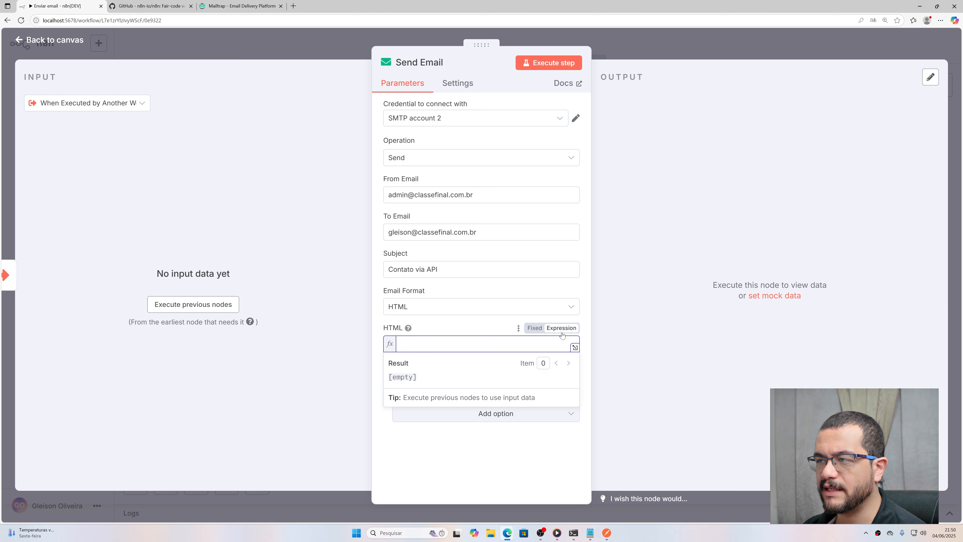
pyautogui.click(575, 348)
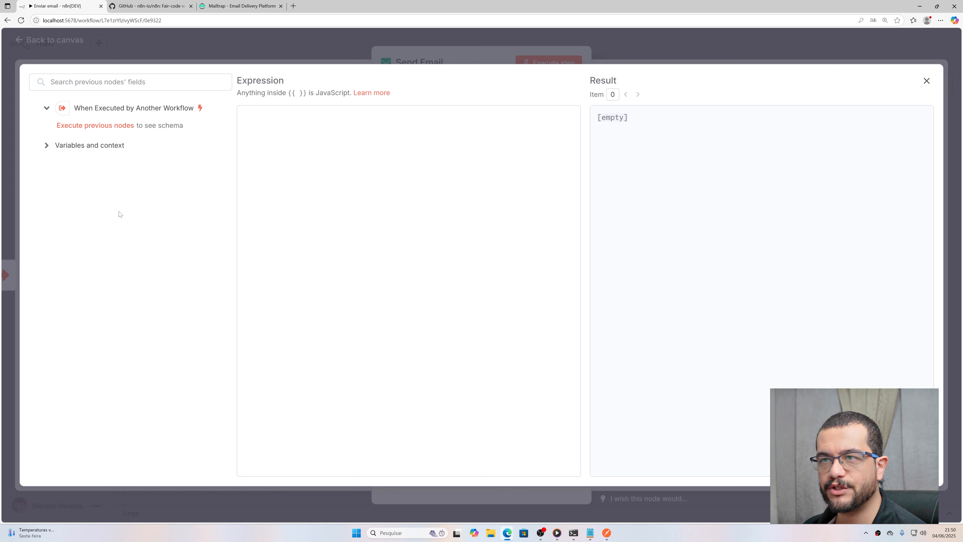
# Step: Write an <h1>Contato via API</h1> heading and a paragraph beginning 'Nome: {{'
pyautogui.click(300, 152)
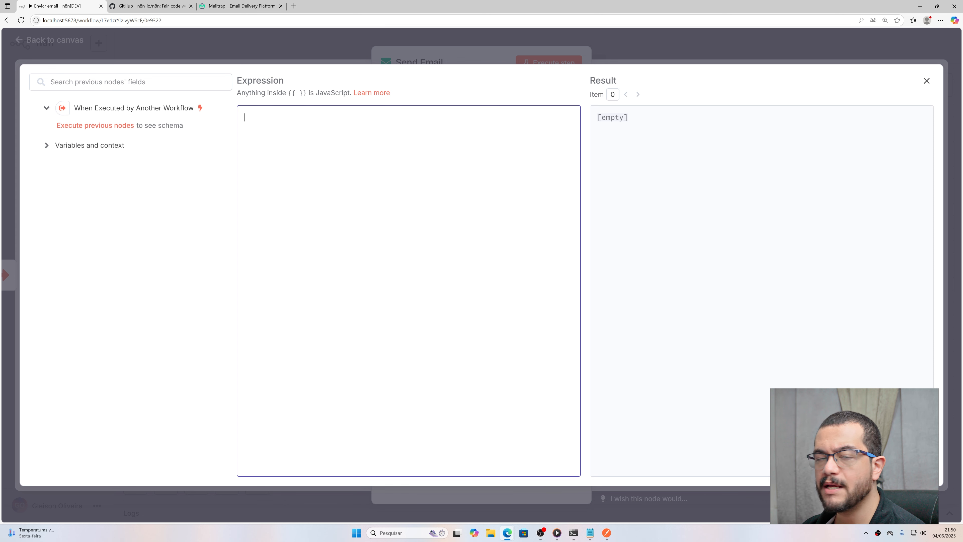
pyautogui.moveTo(286, 93); pyautogui.dragTo(296, 93)
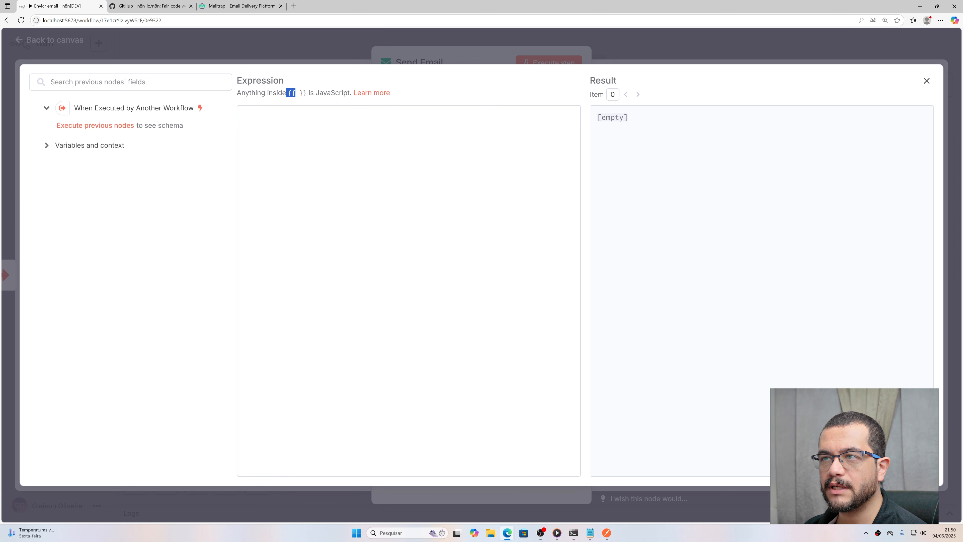
pyautogui.click(292, 129)
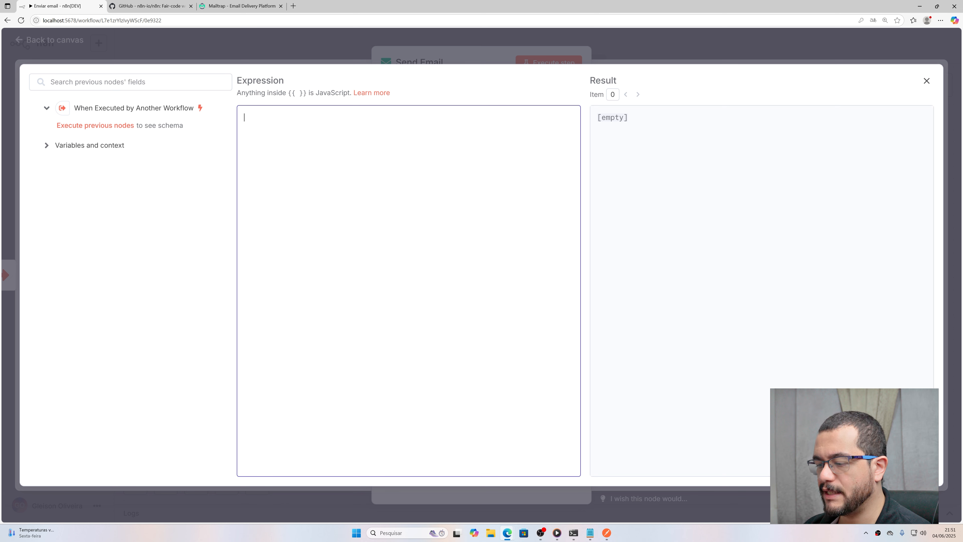
pyautogui.write('<')
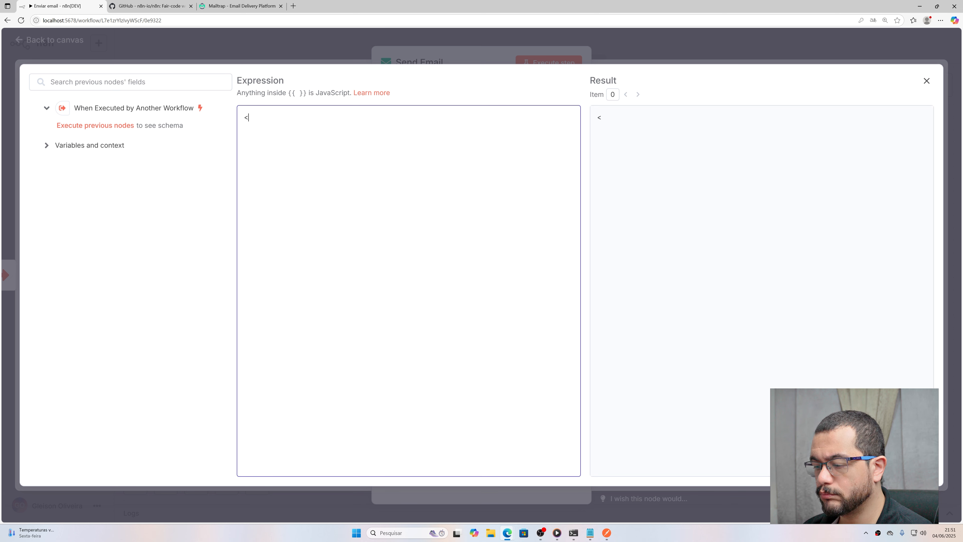
pyautogui.write('ph1')
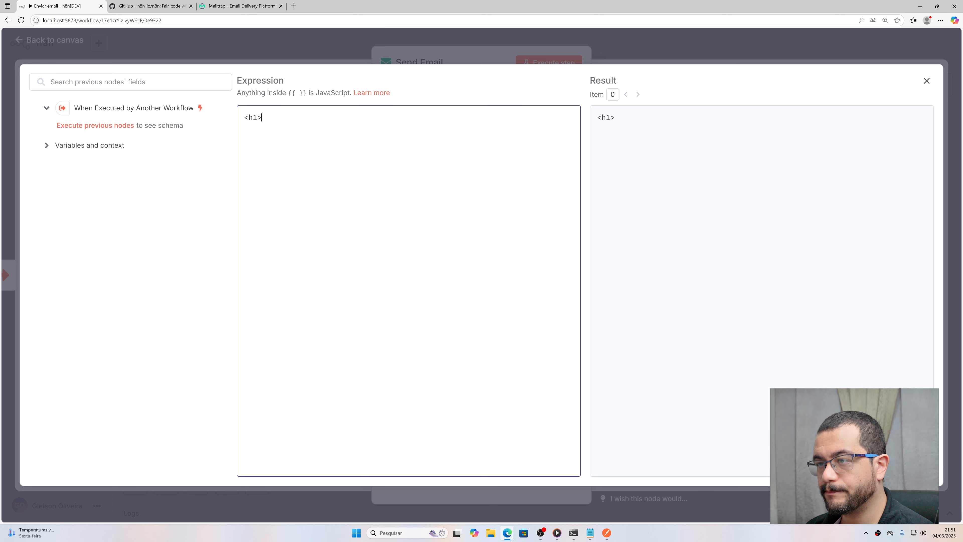
pyautogui.write('>Contato ia')
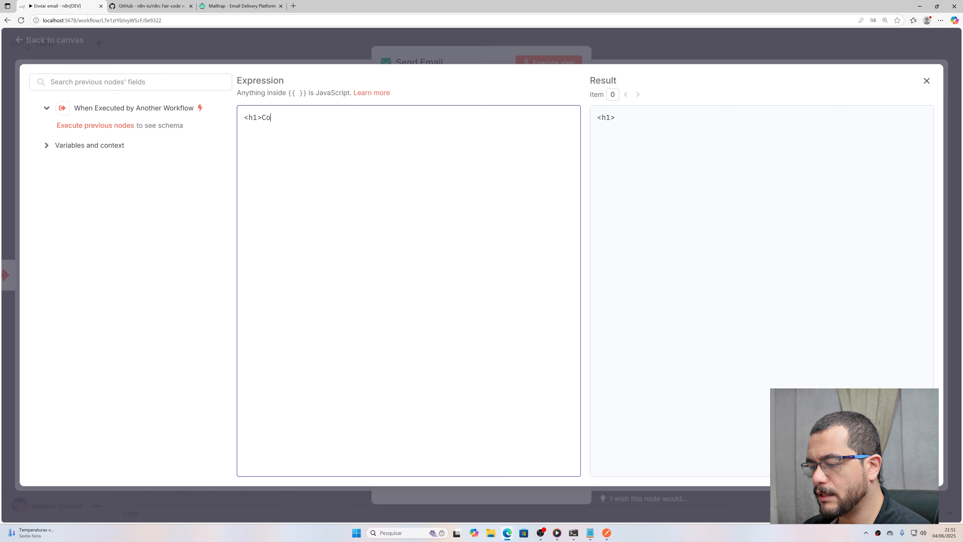
pyautogui.press('BackSpace')
pyautogui.press('BackSpace')
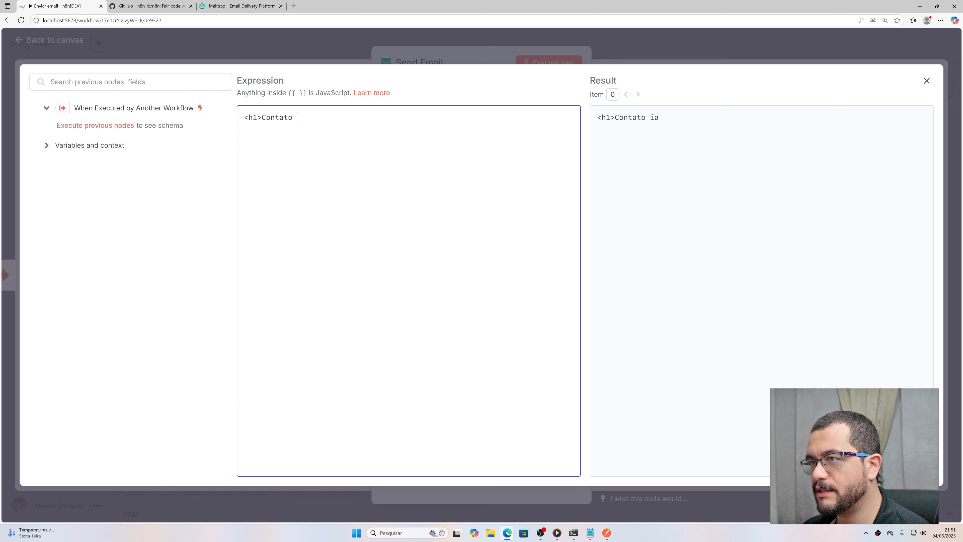
pyautogui.write('via API')
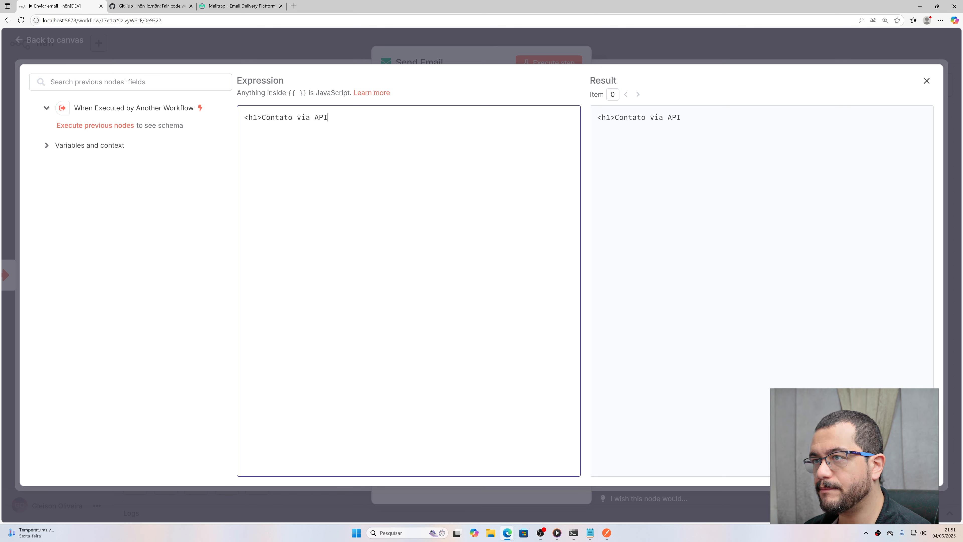
pyautogui.write('</h1>')
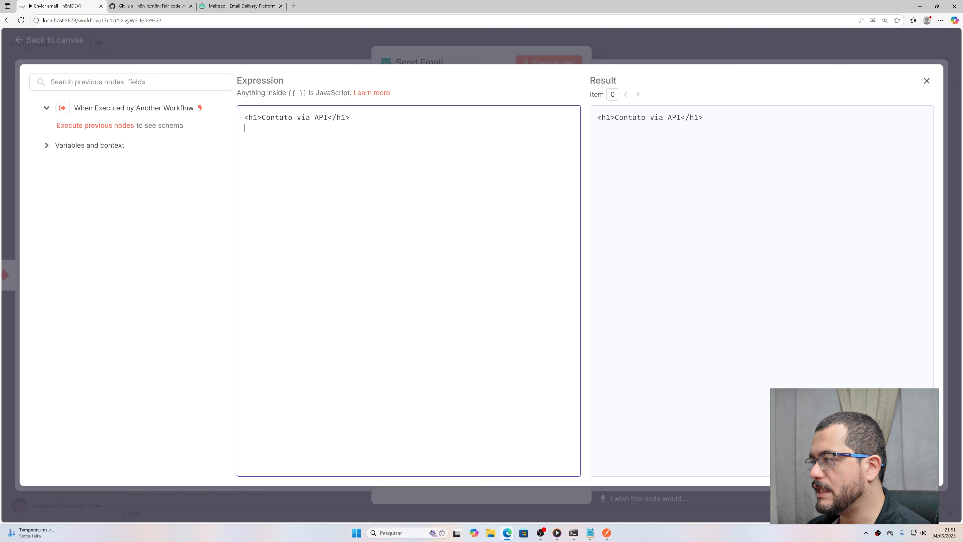
pyautogui.write('<p>')
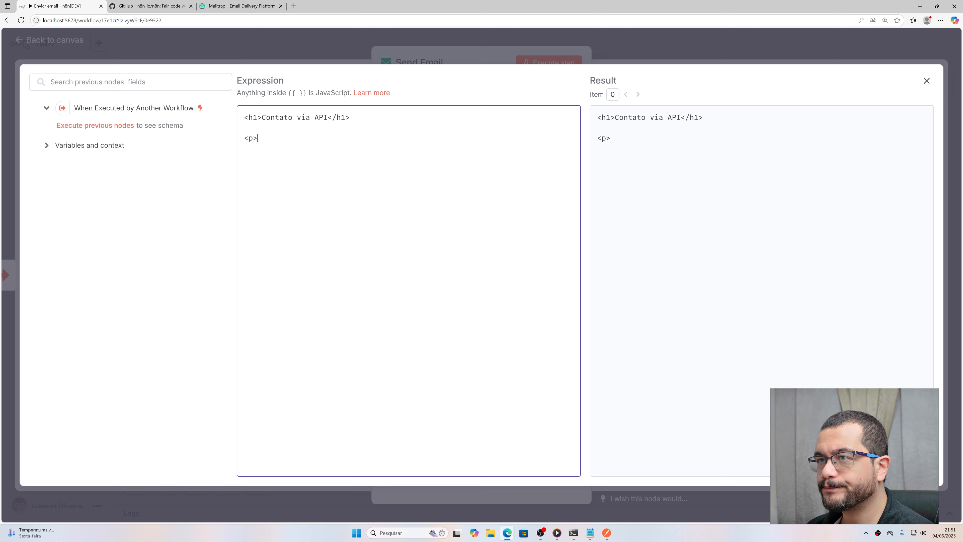
pyautogui.press('Return')
pyautogui.press('Return')
pyautogui.write('</p>')
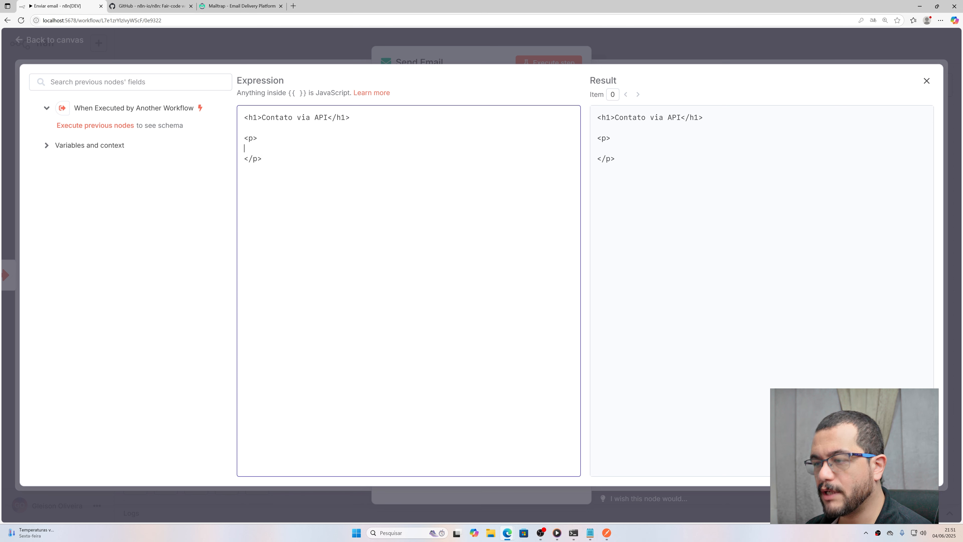
pyautogui.write('Nome')
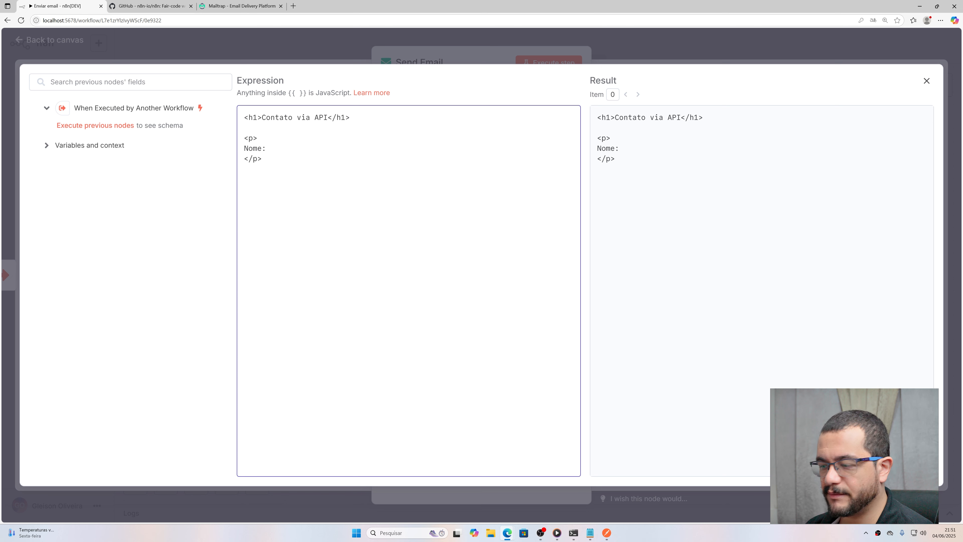
pyautogui.write(': {{')
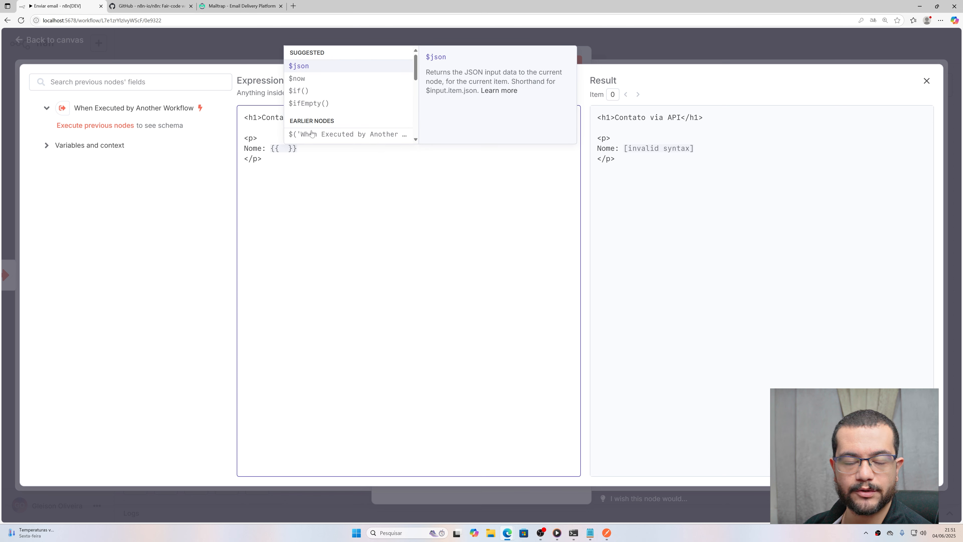
# Step: Fill the Nome placeholder with $json.body.name and paste a copy of the paragraph
pyautogui.click(306, 67)
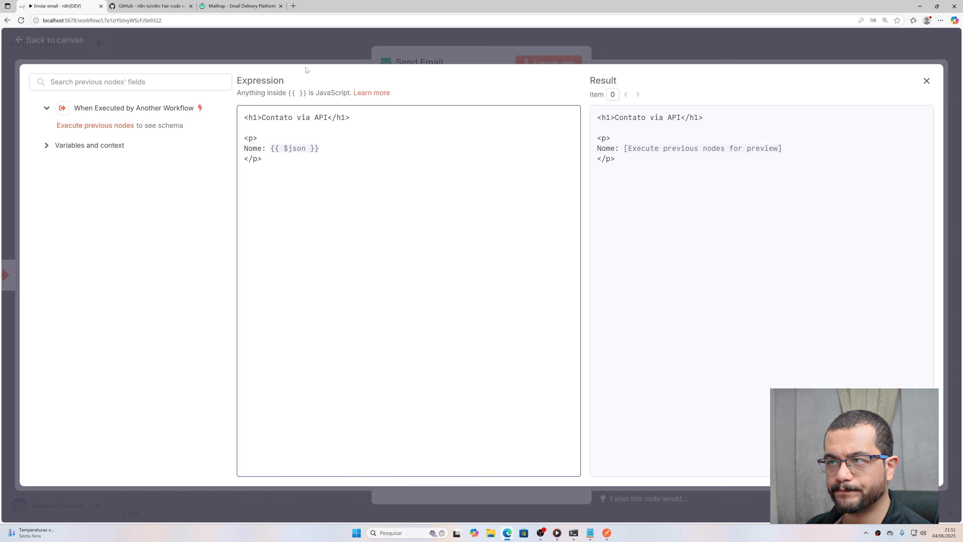
pyautogui.write('.body')
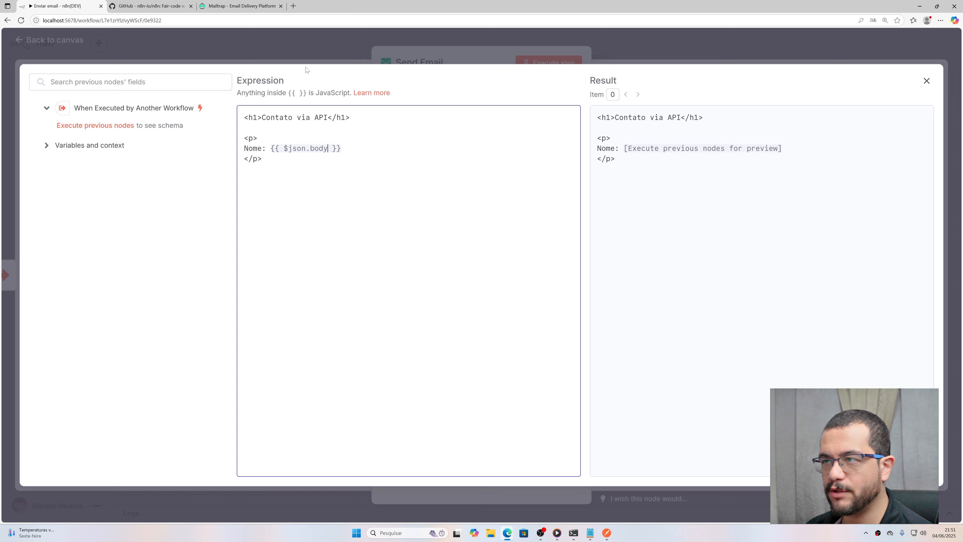
pyautogui.write('.name')
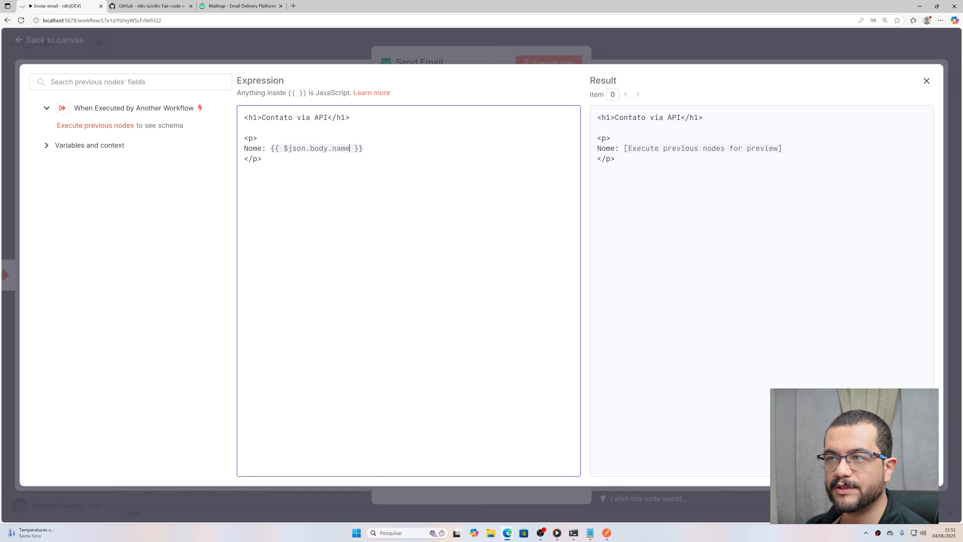
pyautogui.moveTo(271, 148); pyautogui.dragTo(363, 148)
pyautogui.click(262, 159)
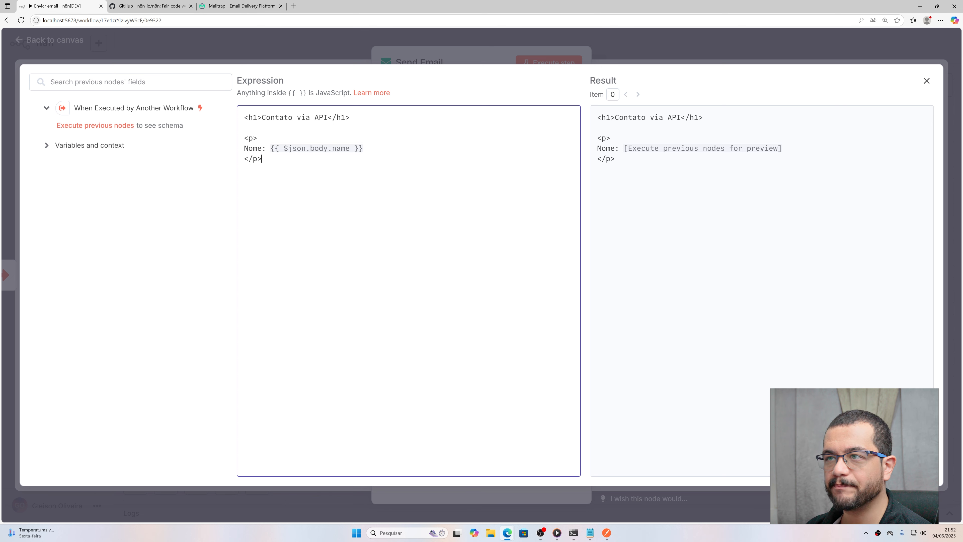
pyautogui.moveTo(263, 159); pyautogui.dragTo(228, 141)
pyautogui.hotkey('ctrl', 'c')
pyautogui.click(262, 159)
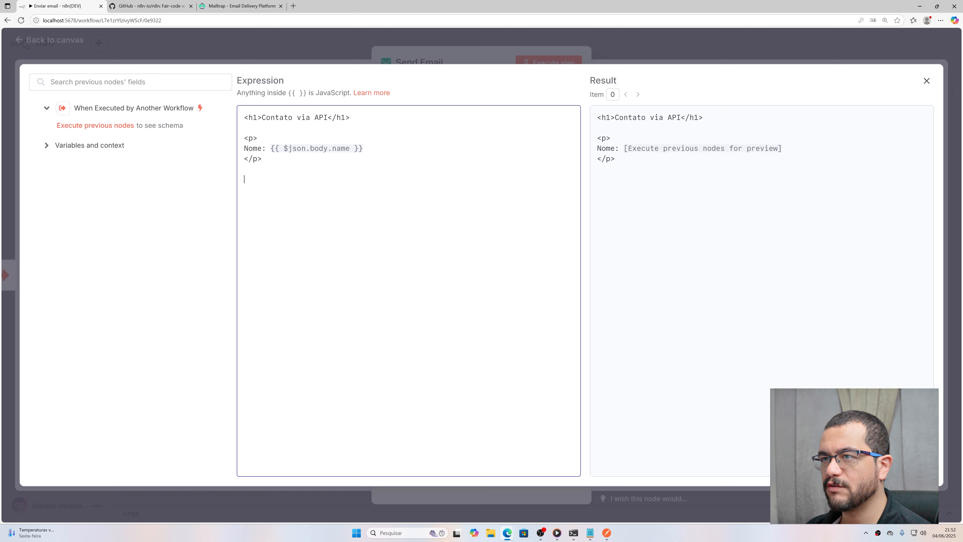
pyautogui.hotkey('ctrl', 'v')
# Step: Relabel the copied paragraph Email and change its field to email
pyautogui.doubleClick(253, 189)
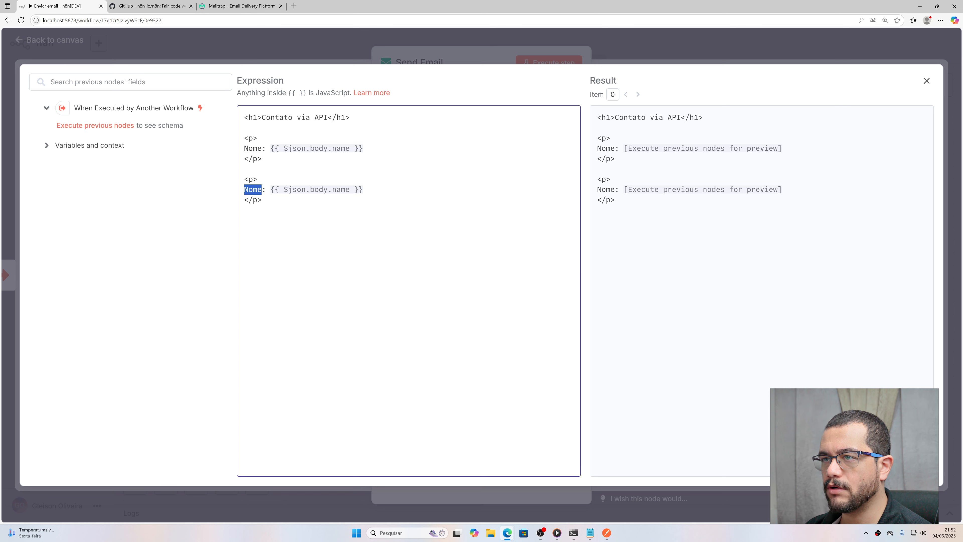
pyautogui.write('Email')
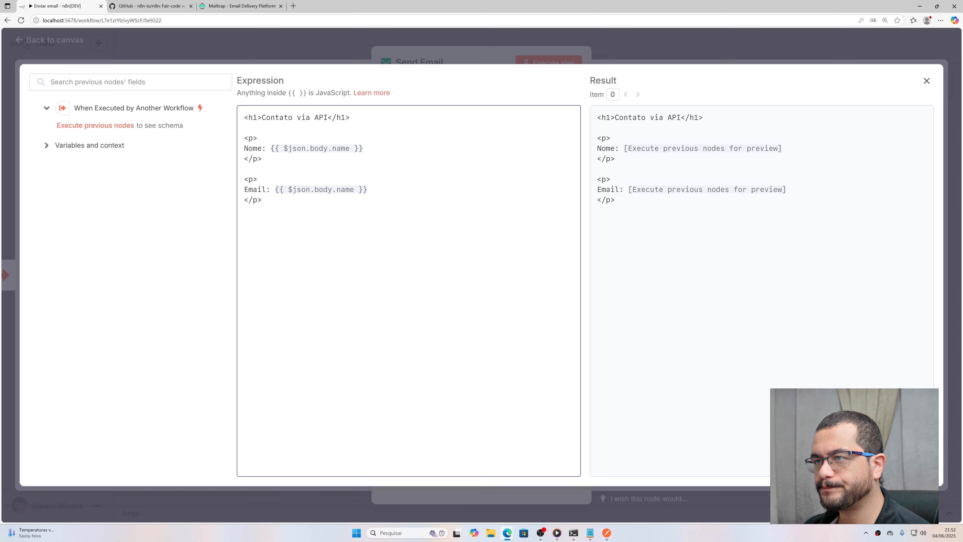
pyautogui.doubleClick(335, 189)
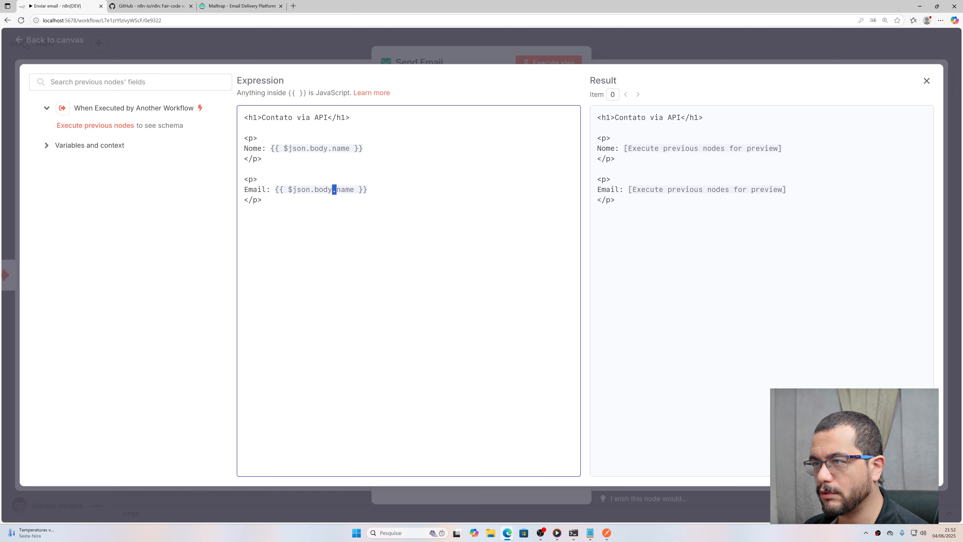
pyautogui.click(349, 189)
pyautogui.doubleClick(349, 190)
pyautogui.write('email')
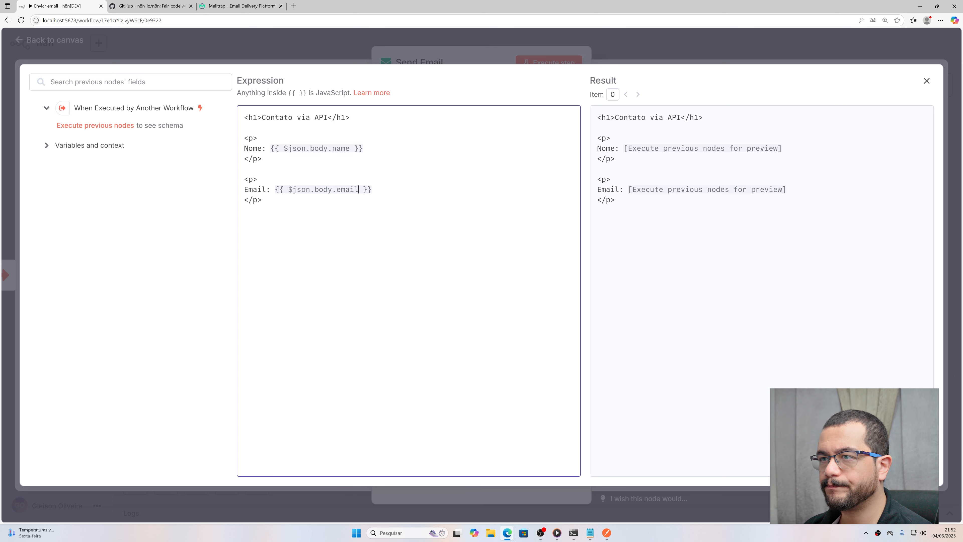
# Step: Add a third copy labelled Mensagem with the field mensagem
pyautogui.click(262, 200)
pyautogui.hotkey('ctrl', 'v')
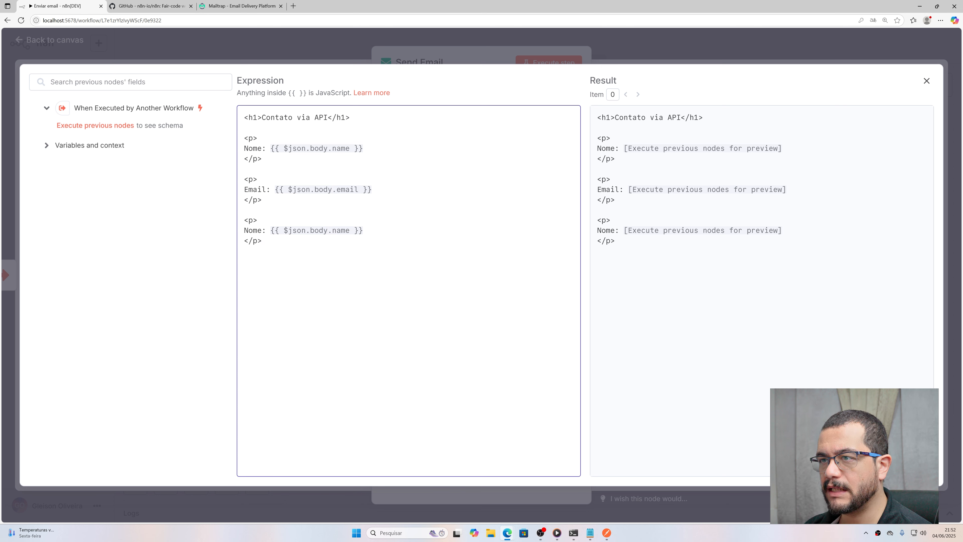
pyautogui.doubleClick(253, 231)
pyautogui.write('Mensage')
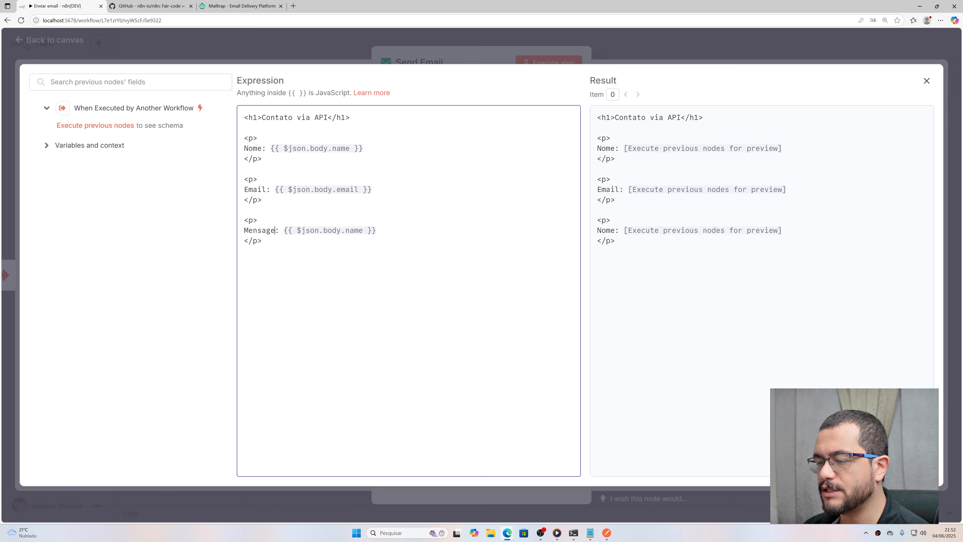
pyautogui.write('m')
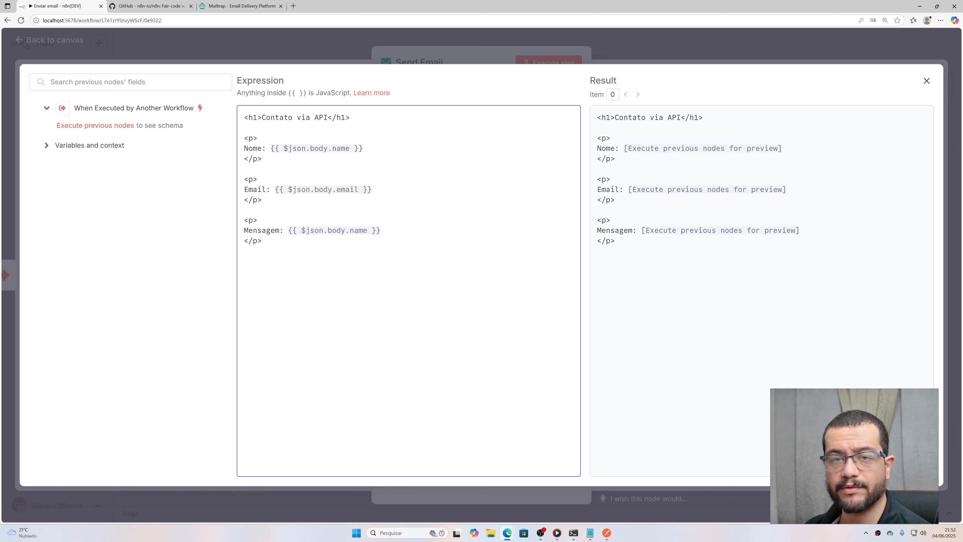
pyautogui.doubleClick(359, 230)
pyautogui.write('mensagem')
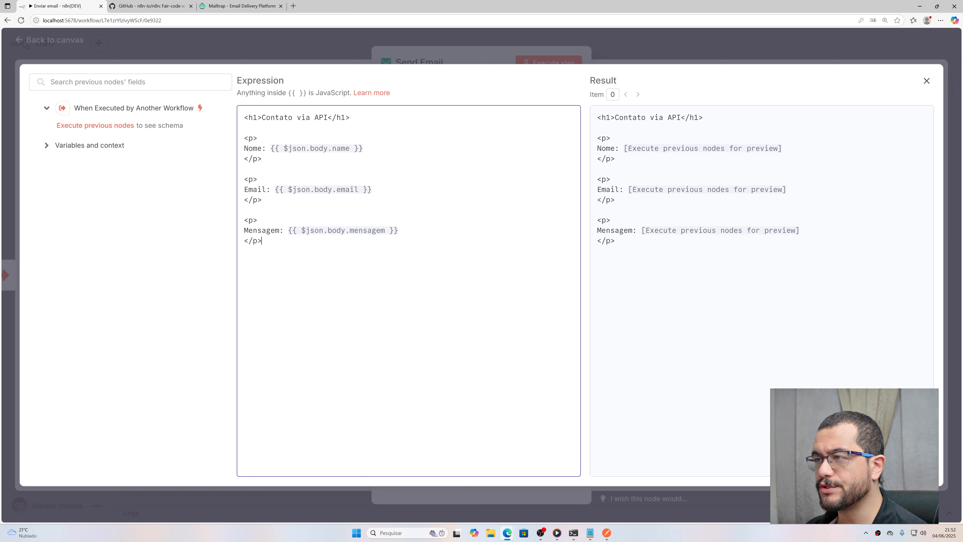
# Step: Close the expression editor and set the Send Email node's On Error to Continue
pyautogui.click(926, 81)
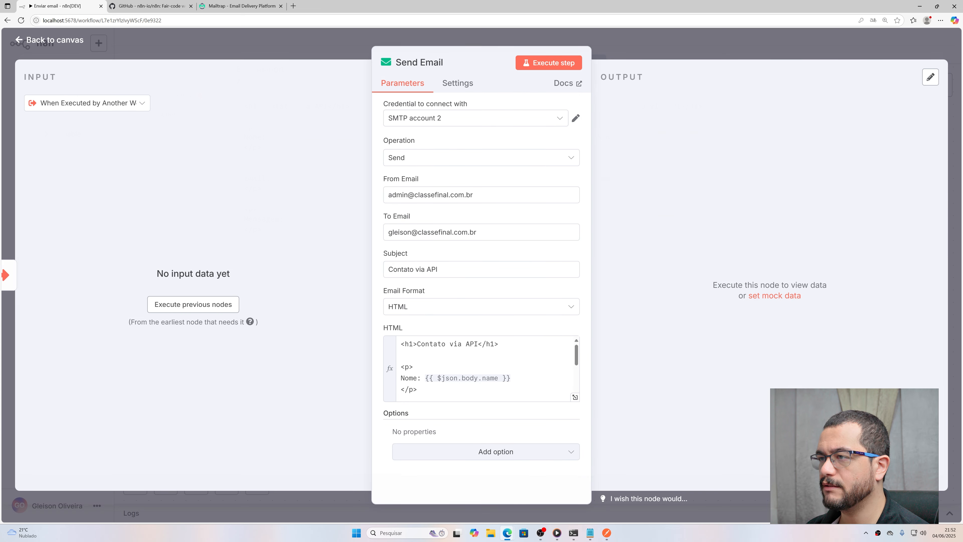
pyautogui.scroll(-5, 482, 368)
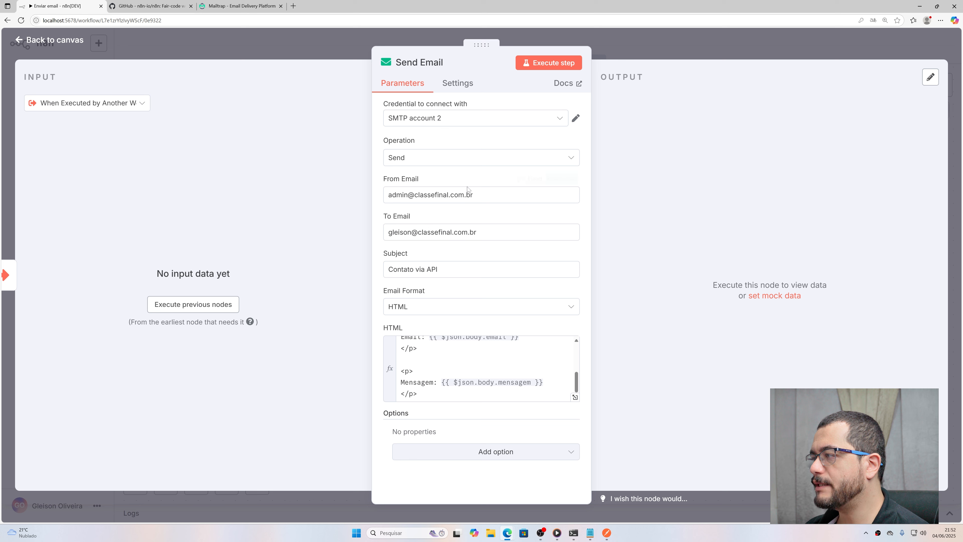
pyautogui.click(463, 84)
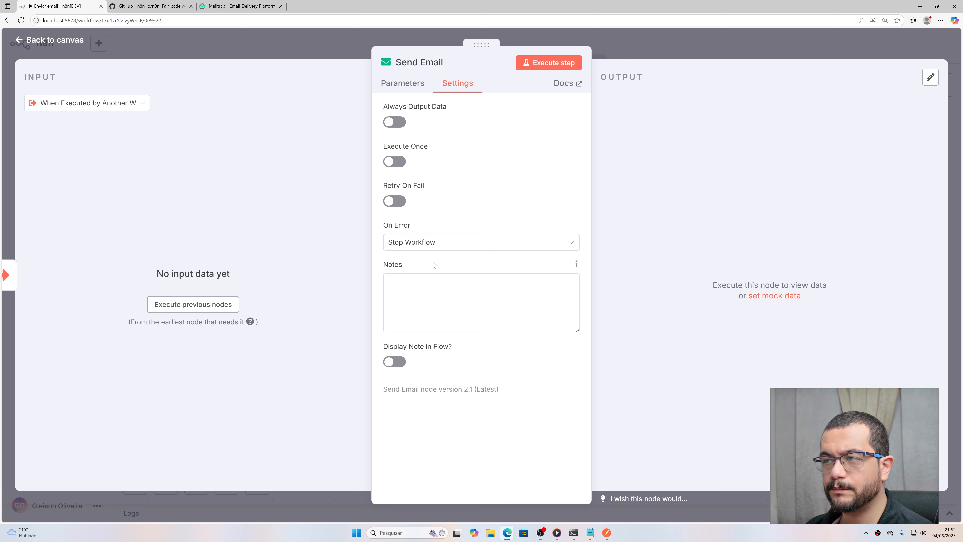
pyautogui.click(432, 243)
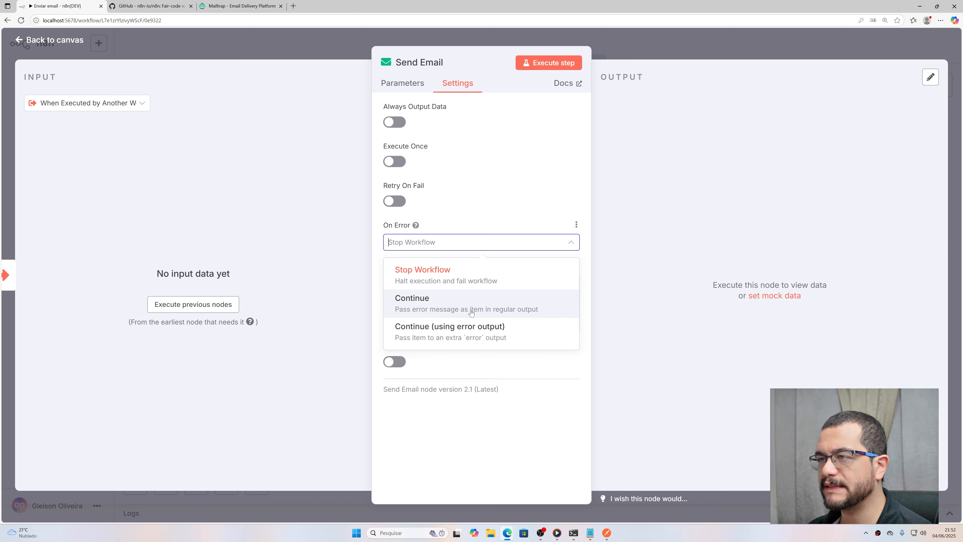
pyautogui.click(444, 314)
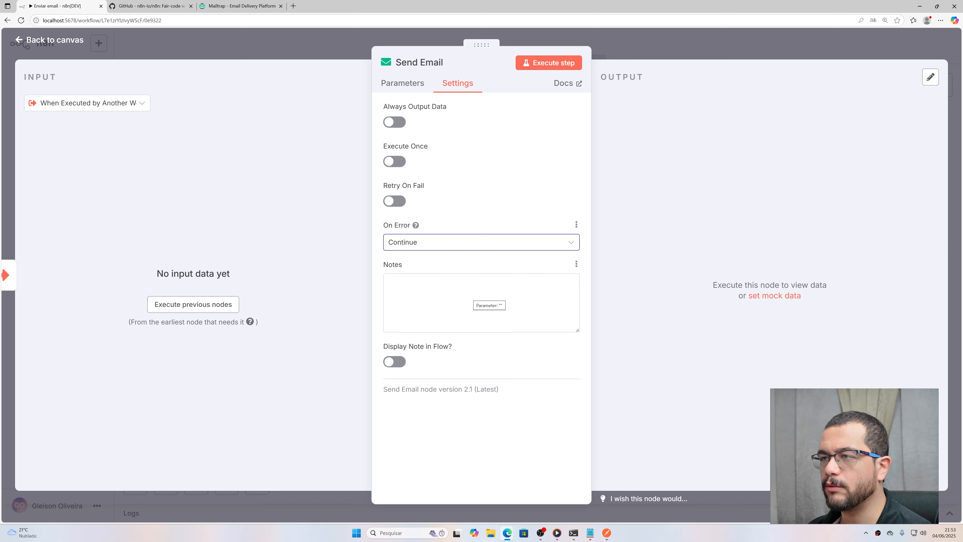
pyautogui.click(489, 305)
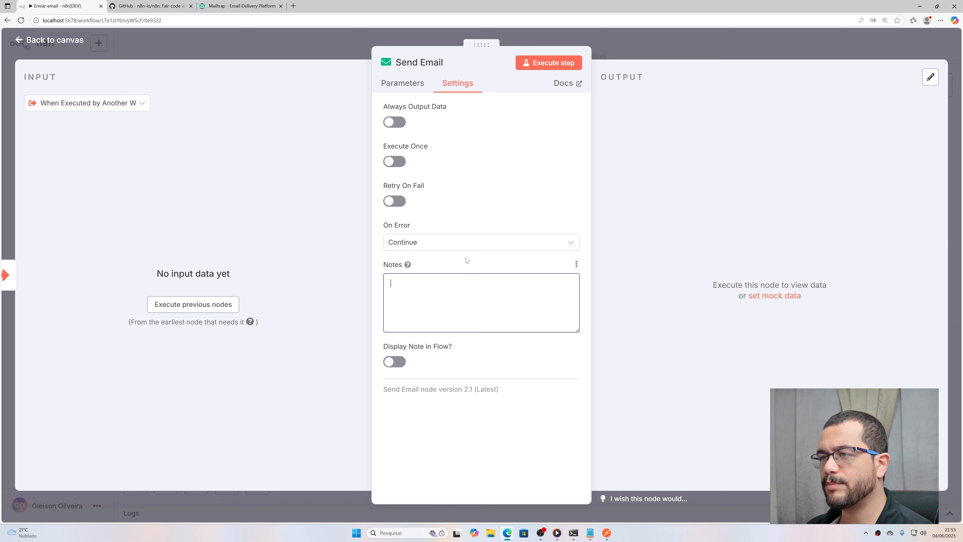
pyautogui.click(451, 242)
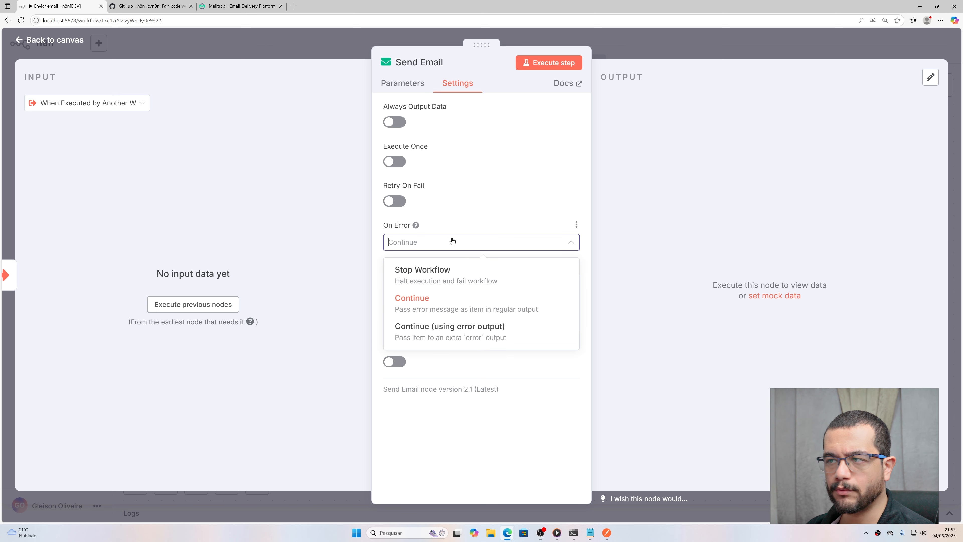
pyautogui.click(496, 213)
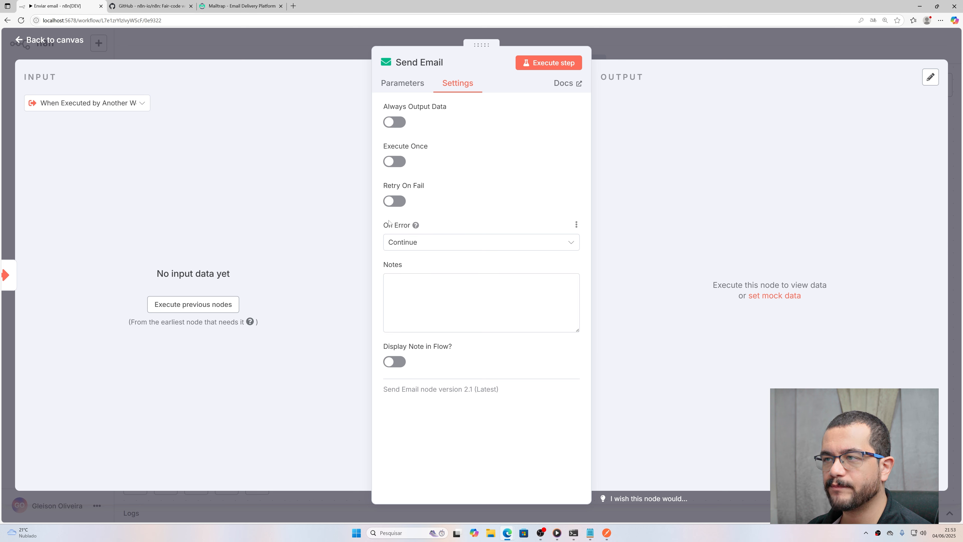
pyautogui.click(435, 246)
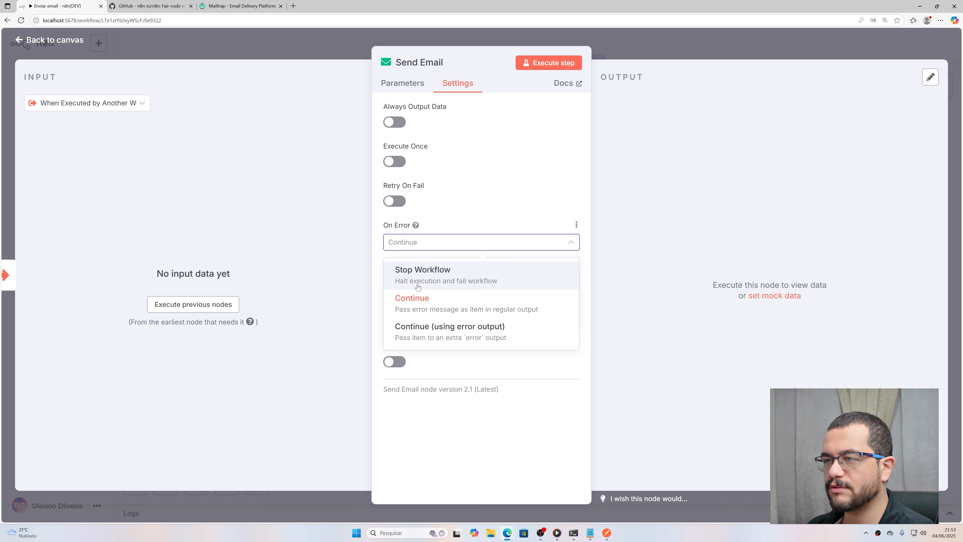
pyautogui.click(448, 298)
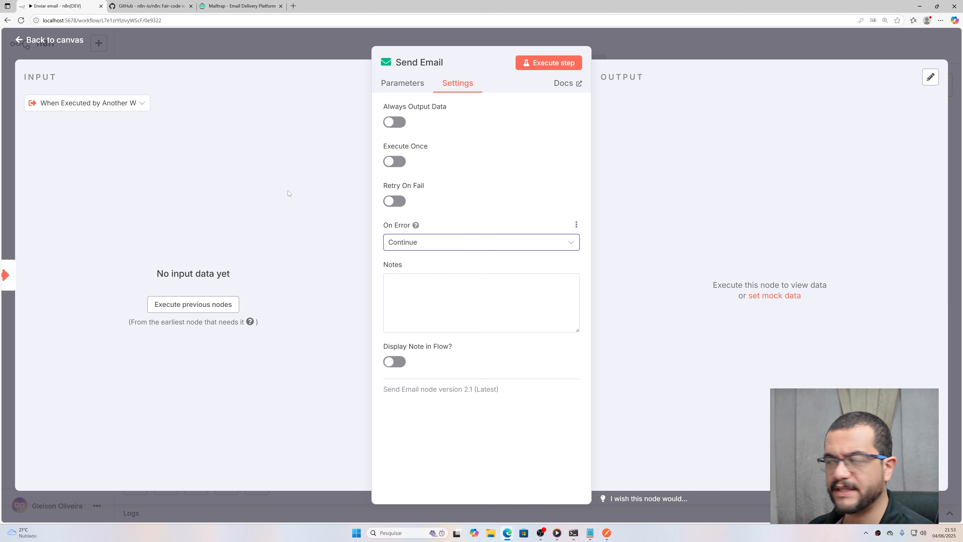
pyautogui.click(282, 172)
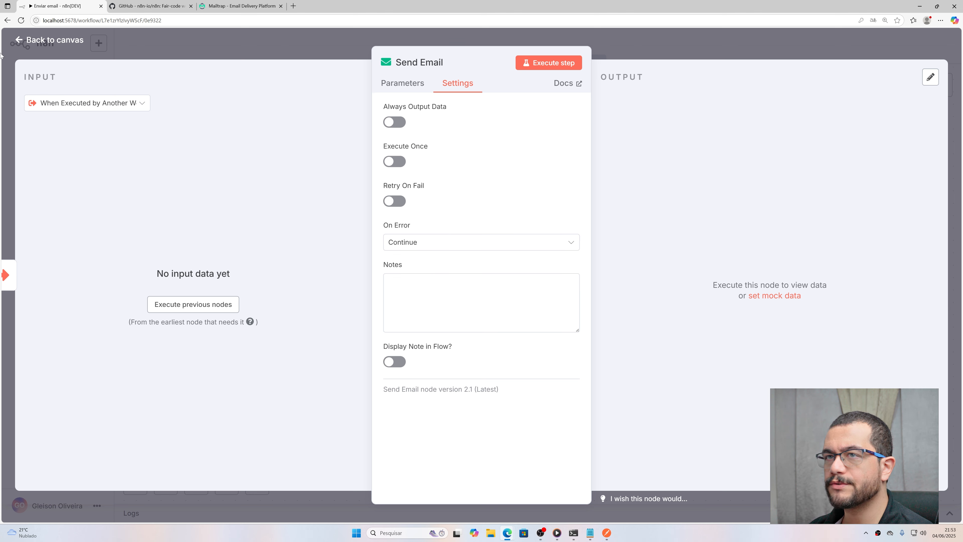
# Step: Save the Enviar email workflow and execute it
pyautogui.click(32, 41)
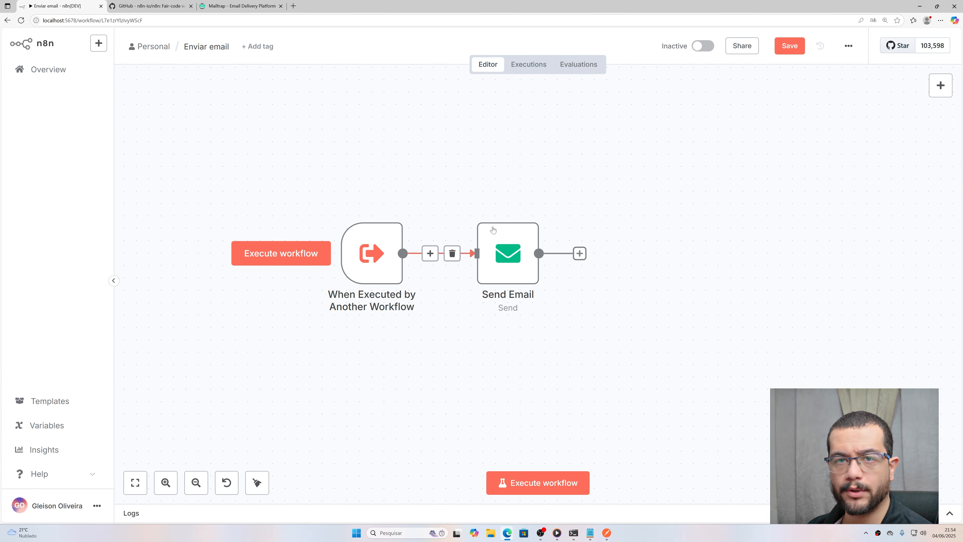
pyautogui.click(792, 53)
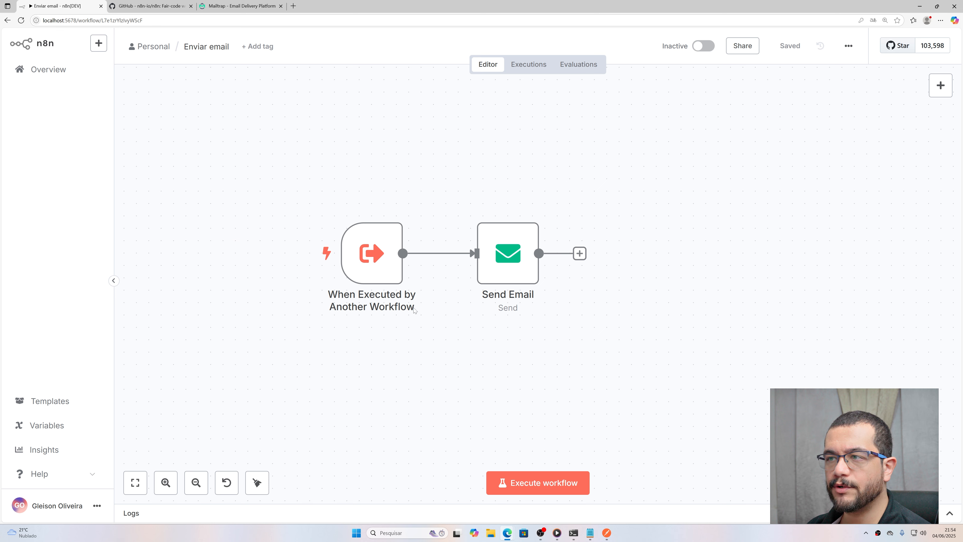
pyautogui.moveTo(351, 249)
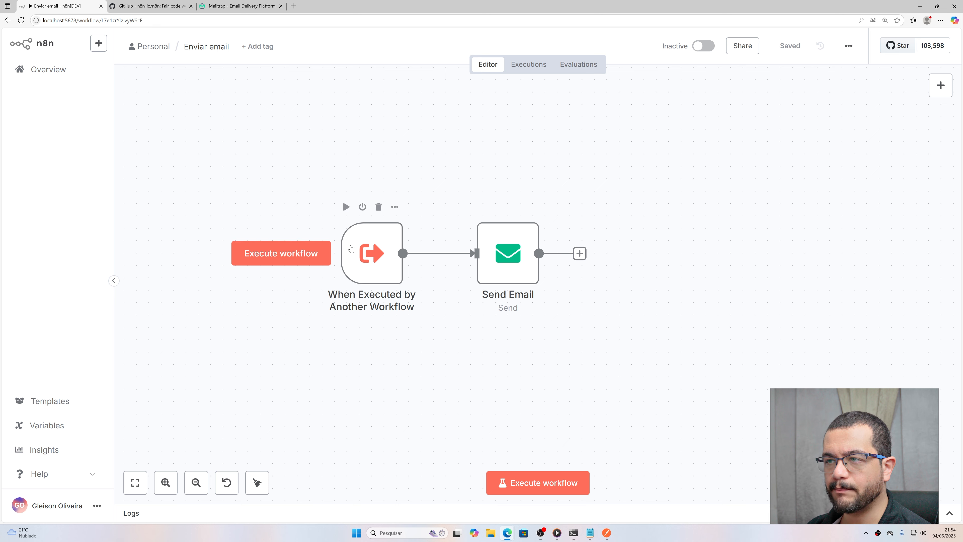
pyautogui.click(317, 254)
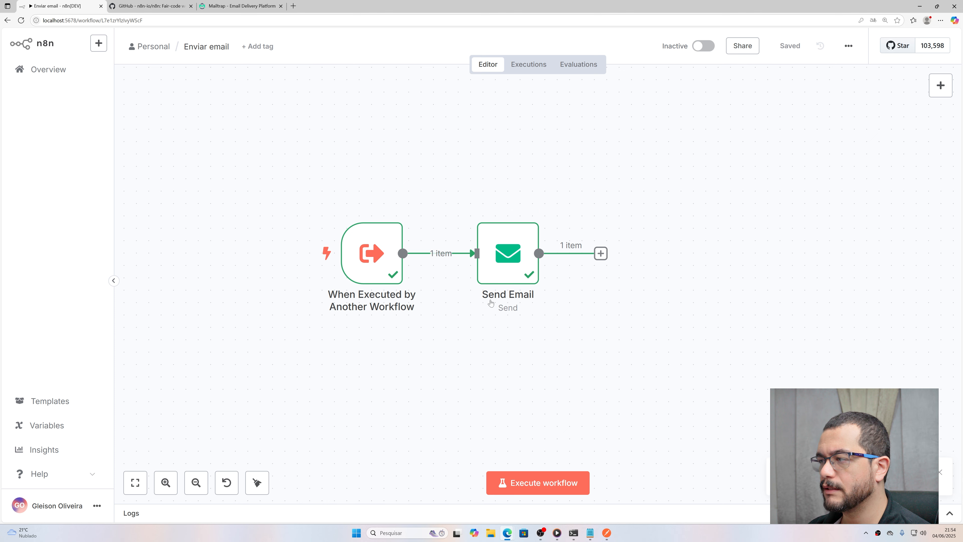
# Step: Check the 'Contato via API' email in the Mailtrap inbox, noting the empty field values
pyautogui.click(235, 9)
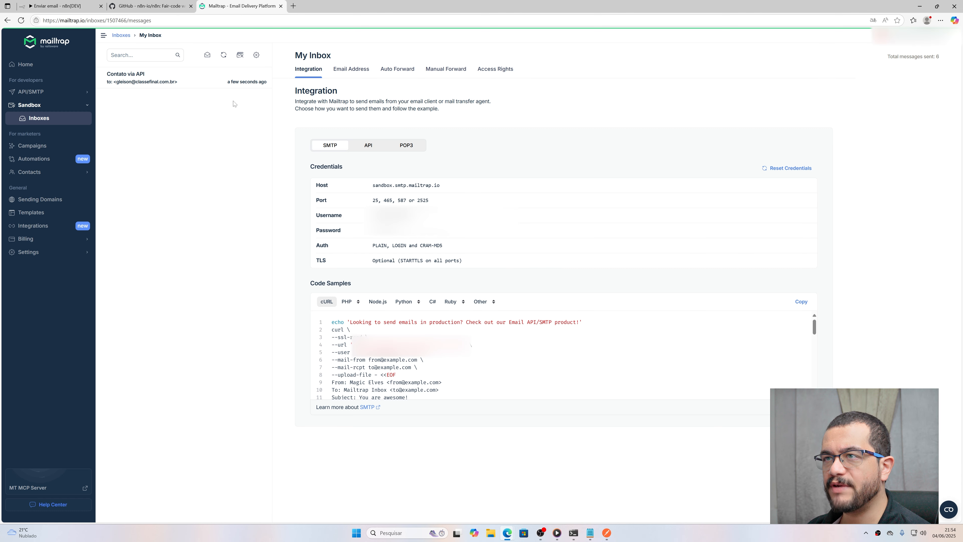
pyautogui.click(141, 81)
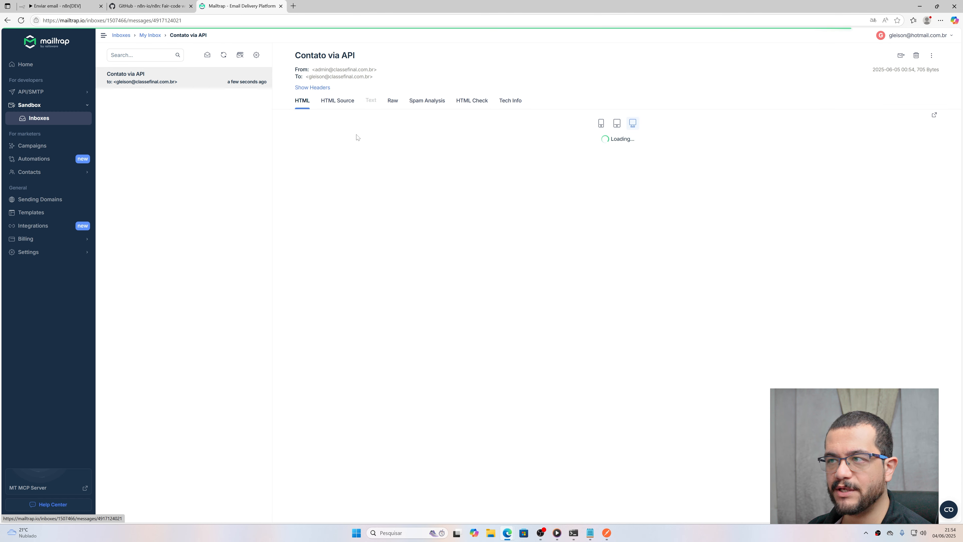
pyautogui.moveTo(325, 167); pyautogui.dragTo(346, 190)
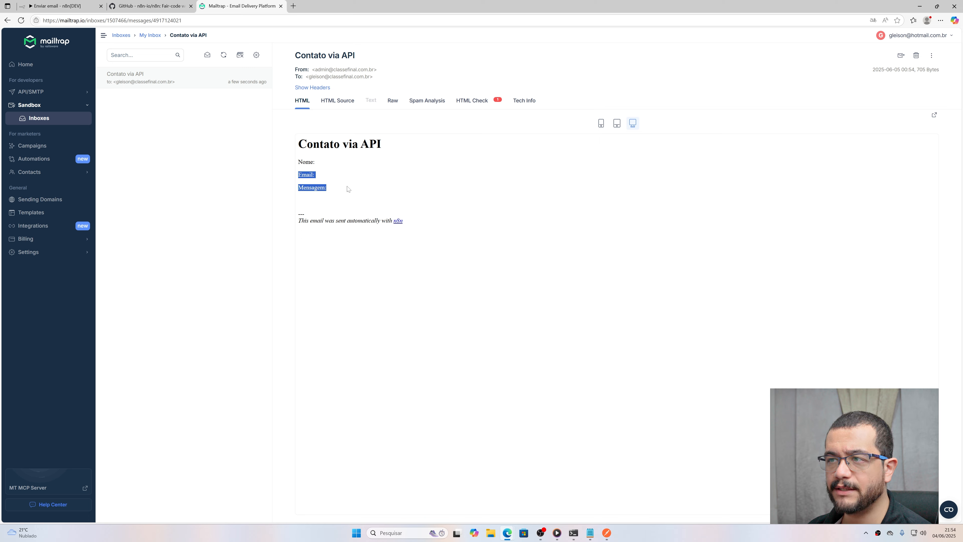
pyautogui.click(360, 125)
pyautogui.click(63, 5)
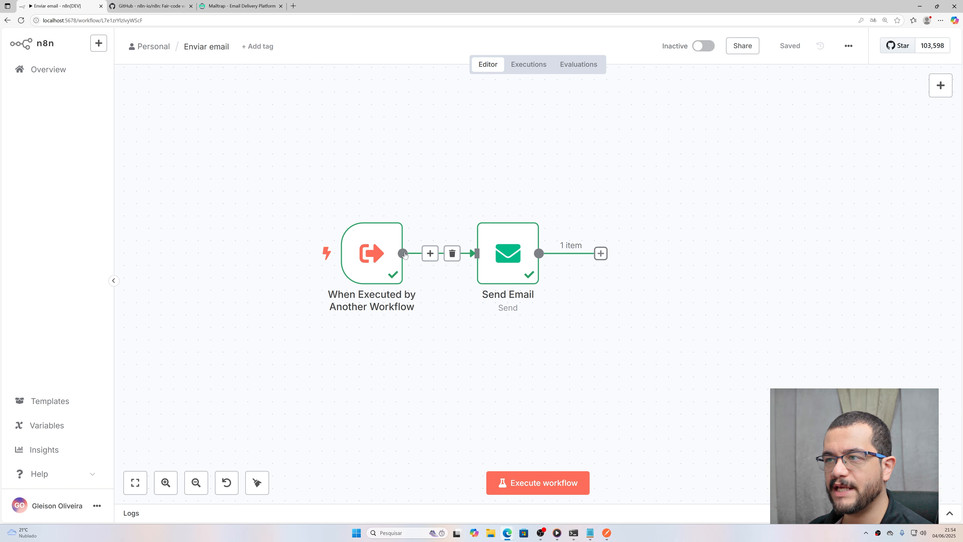
# Step: Pin the When Executed by Another Workflow trigger's empty output data
pyautogui.click(365, 244)
pyautogui.doubleClick(365, 245)
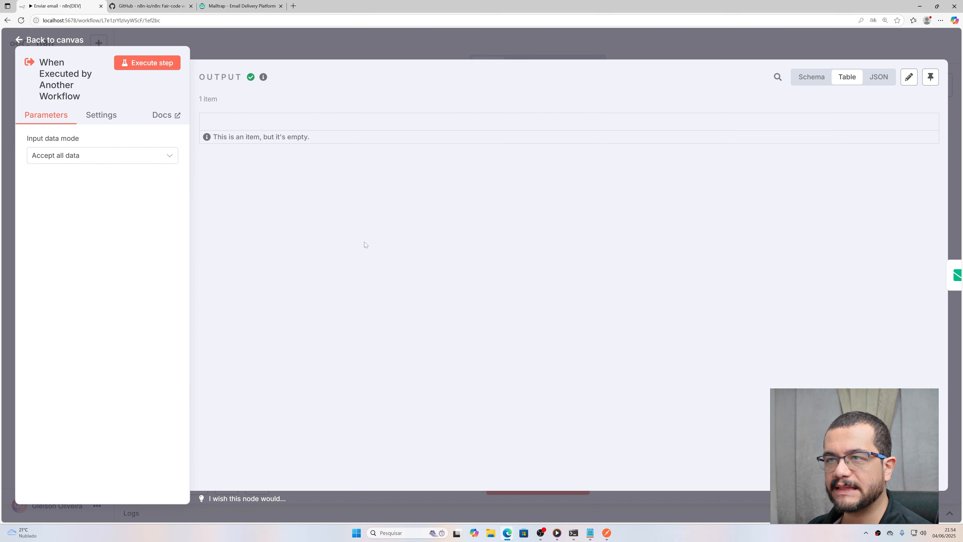
pyautogui.click(91, 121)
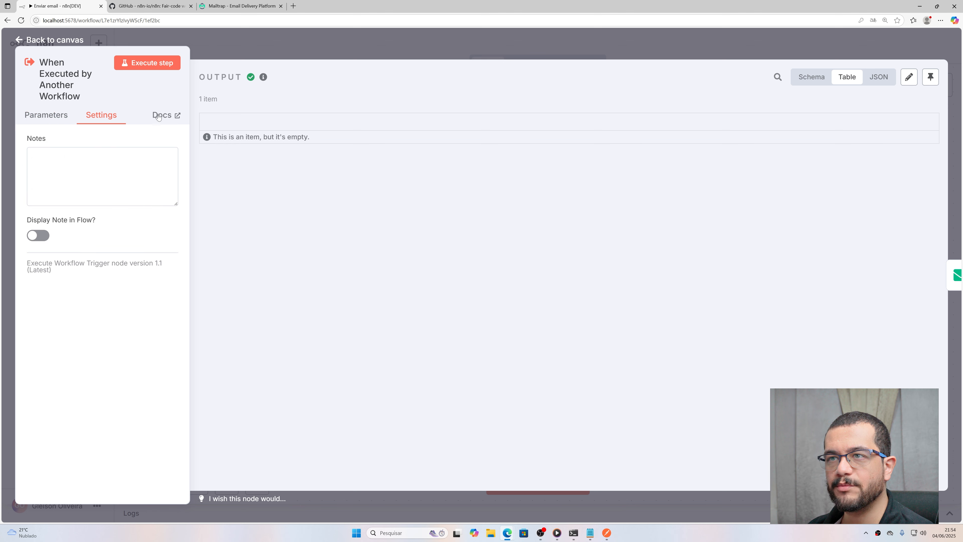
pyautogui.click(56, 114)
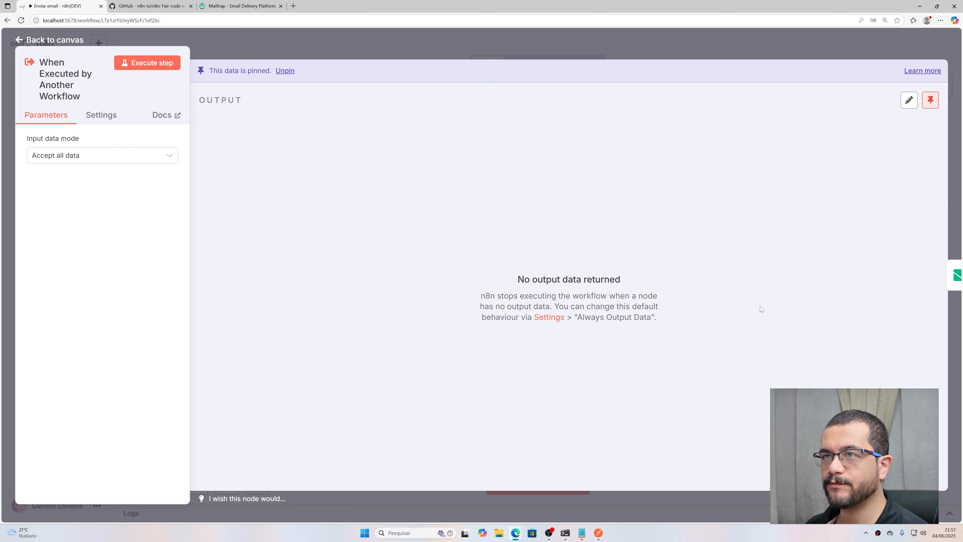
pyautogui.click(75, 41)
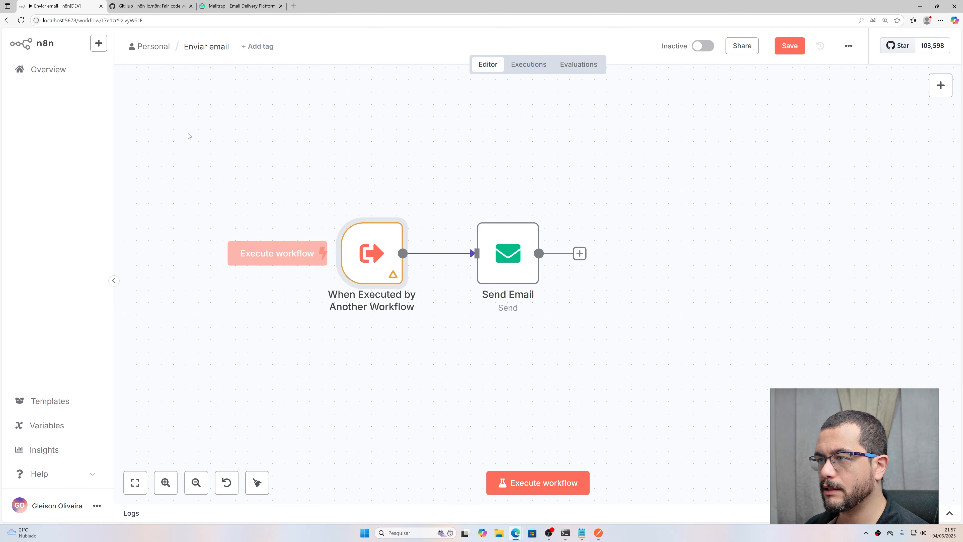
# Step: Save Enviar email when leaving, reopen it, then return to the Personal workflows list
pyautogui.click(153, 47)
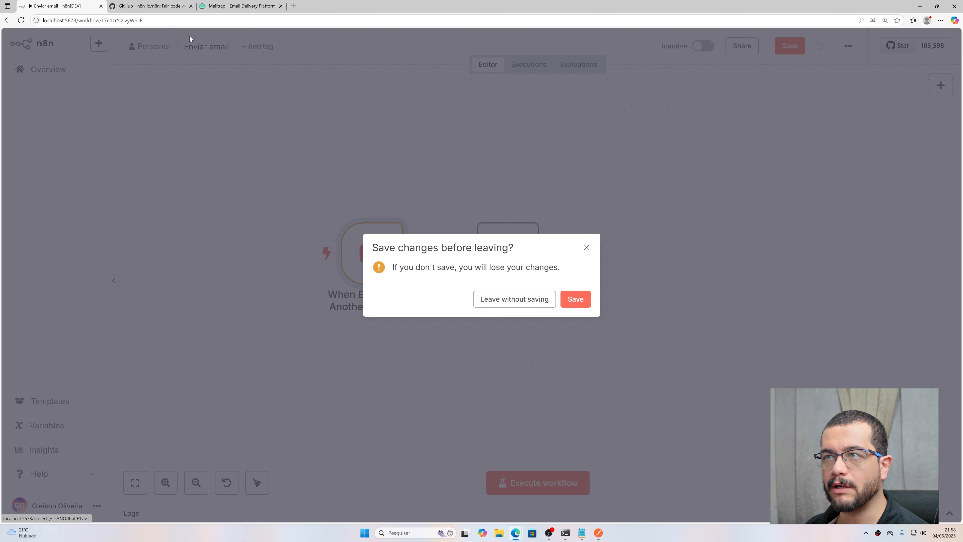
pyautogui.click(574, 299)
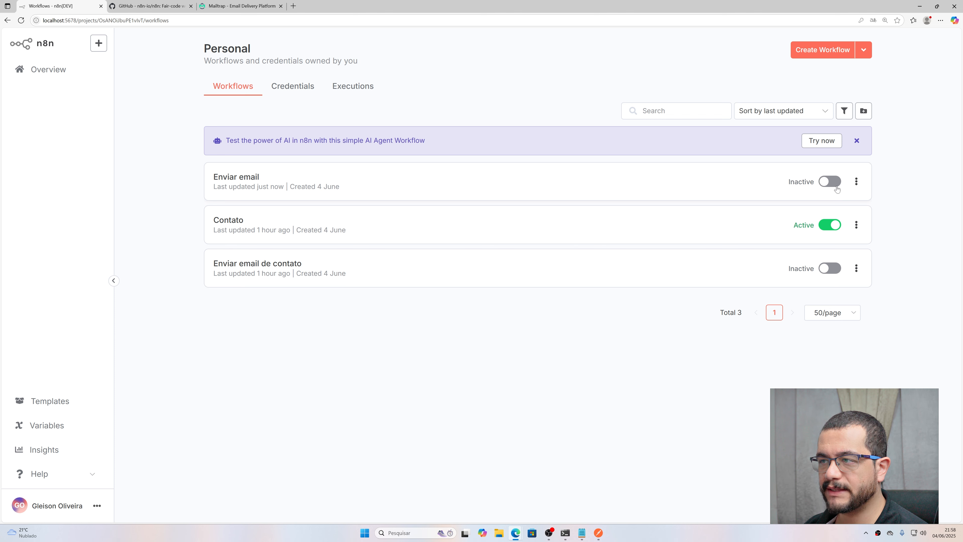
pyautogui.click(237, 178)
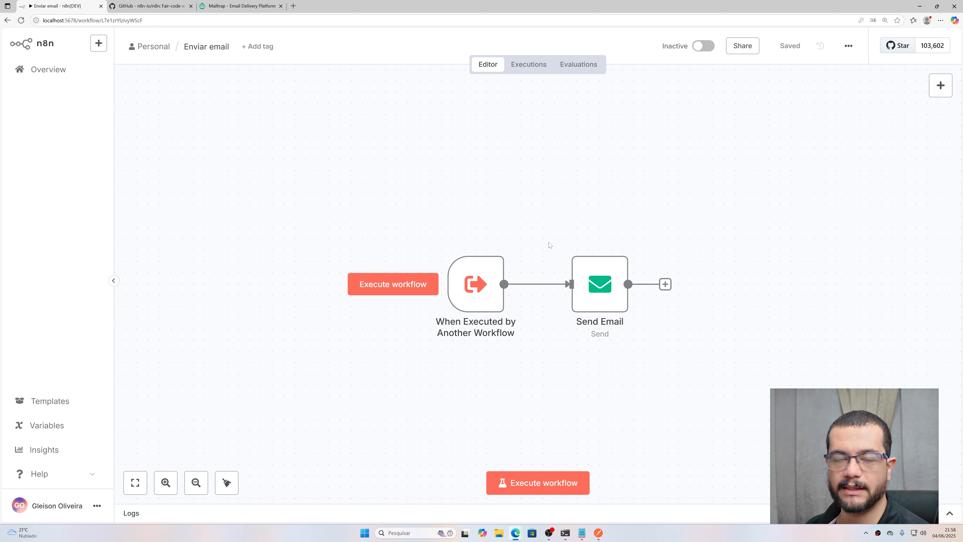
pyautogui.moveTo(705, 46)
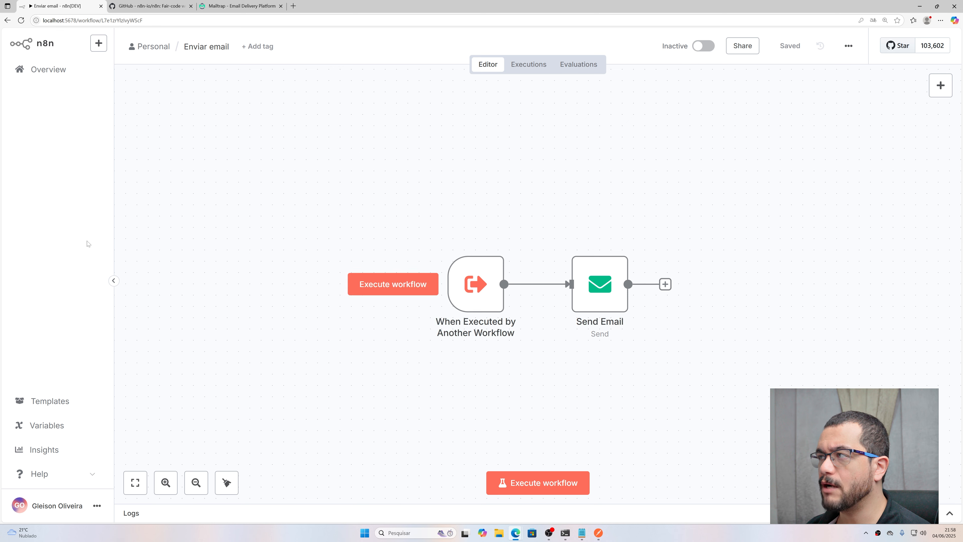
pyautogui.click(154, 49)
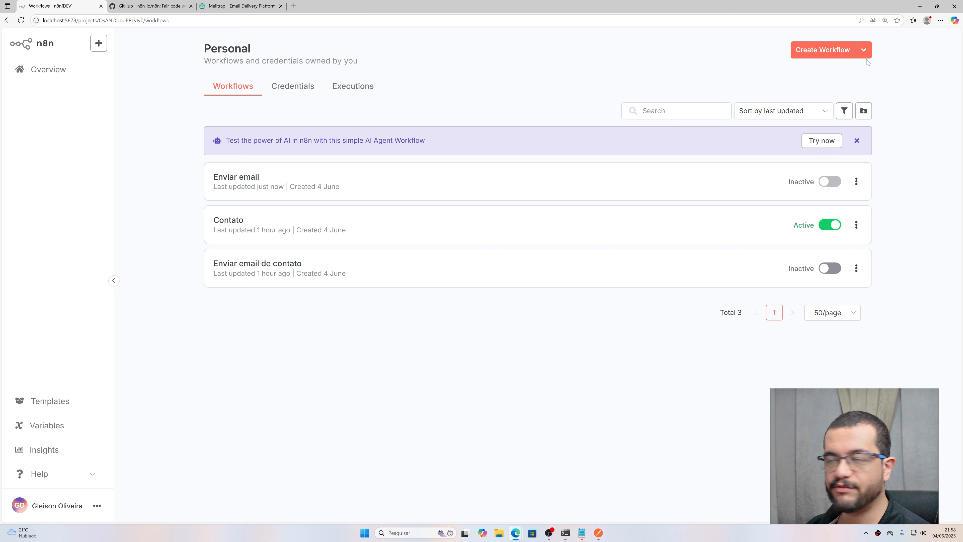
# Step: Create a workflow named Webhook and search 'web' for its first trigger
pyautogui.click(823, 46)
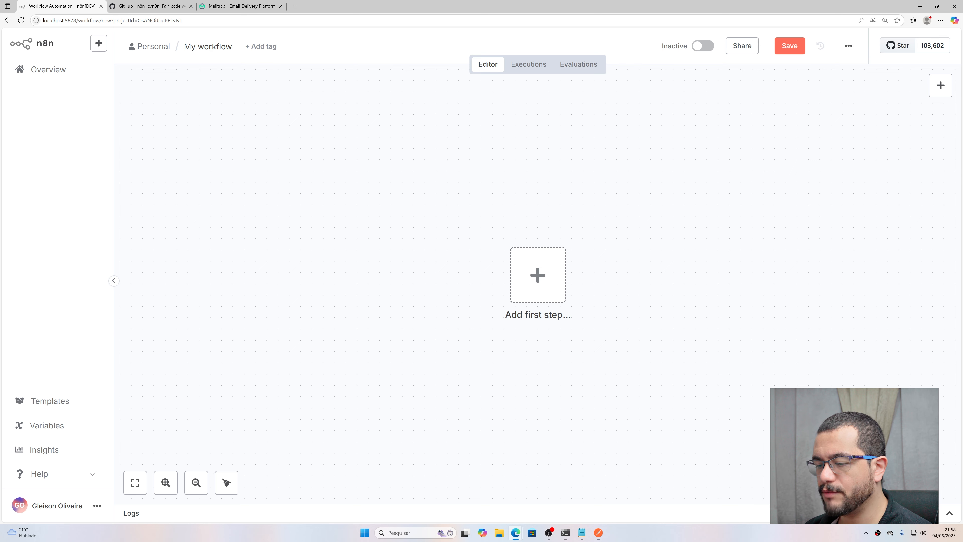
pyautogui.scroll(-1, 462, 300)
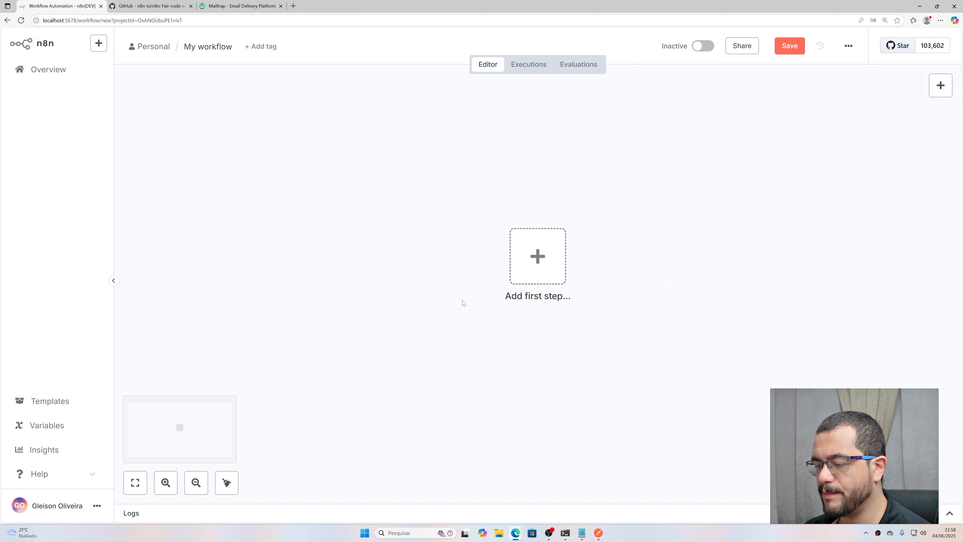
pyautogui.click(224, 47)
pyautogui.write('W')
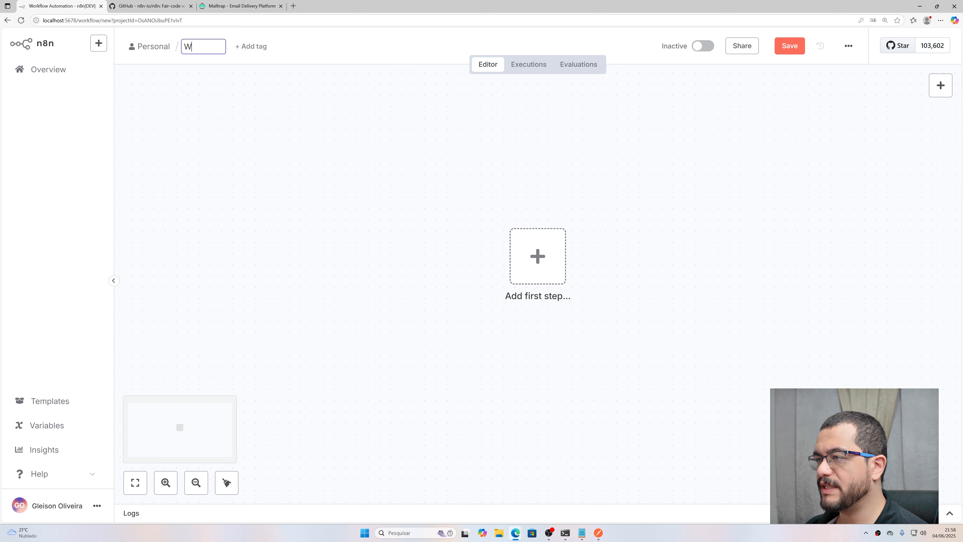
pyautogui.write('ebhook')
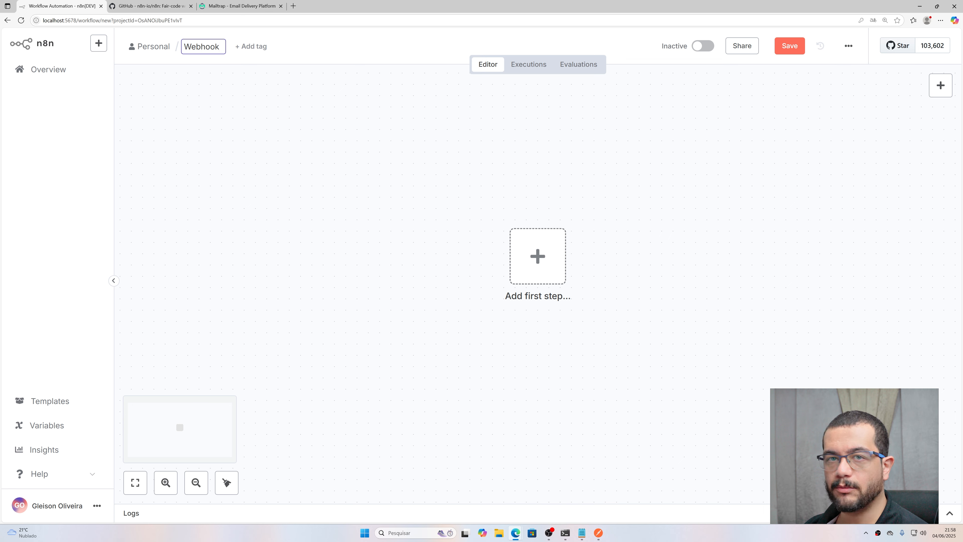
pyautogui.press('Return')
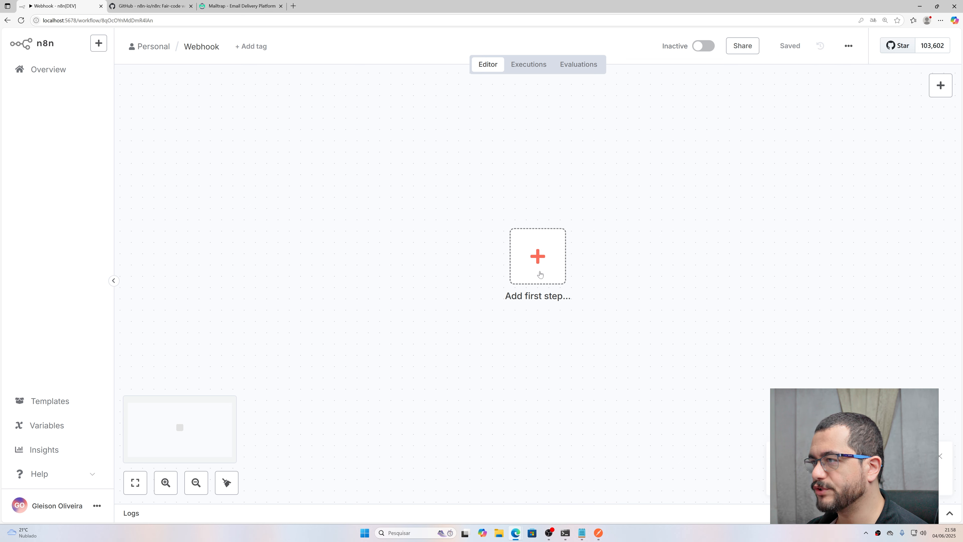
pyautogui.click(540, 273)
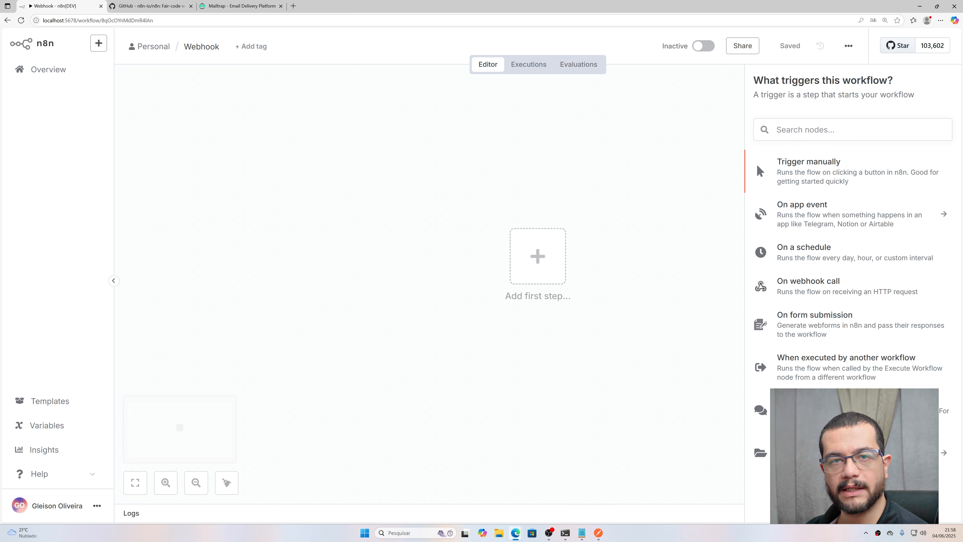
pyautogui.write('web')
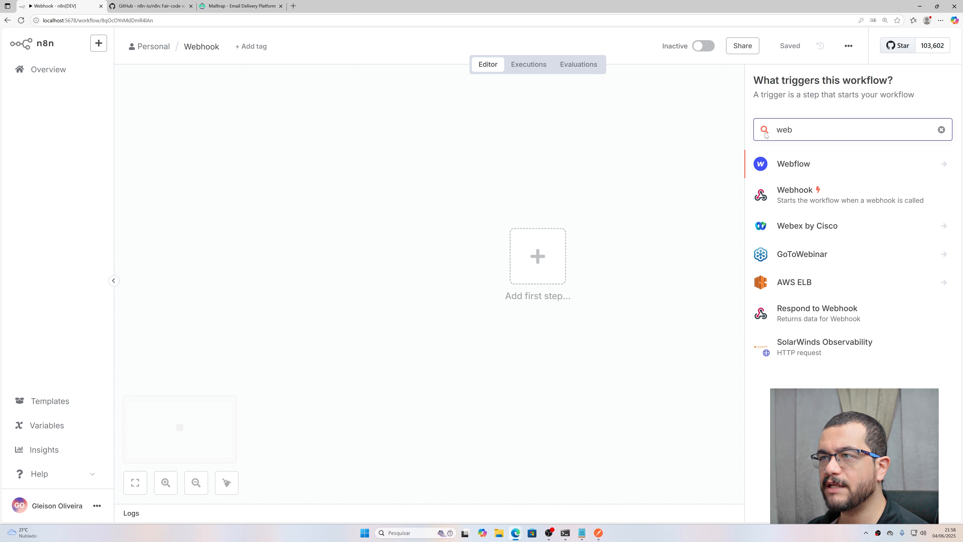
# Step: Add a Webhook trigger that accepts POST requests
pyautogui.click(799, 194)
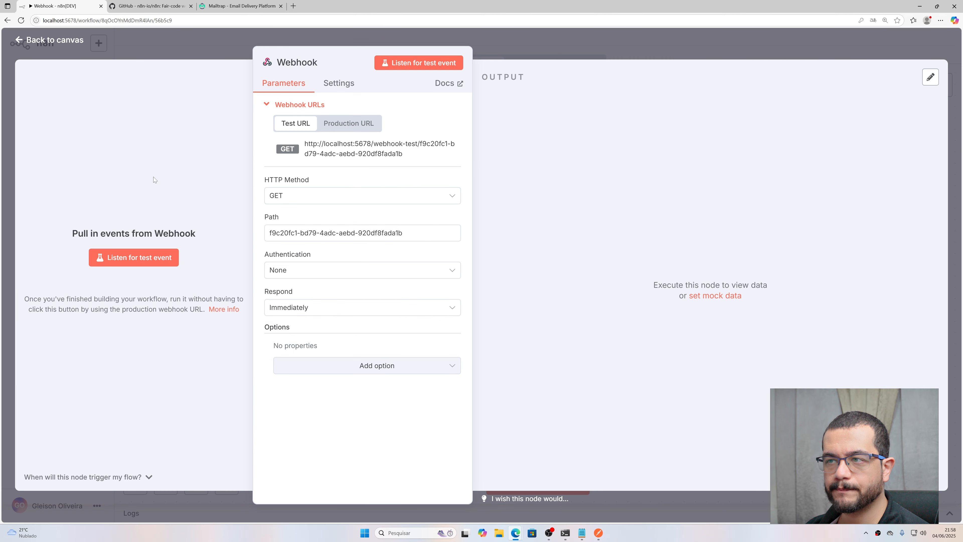
pyautogui.click(303, 196)
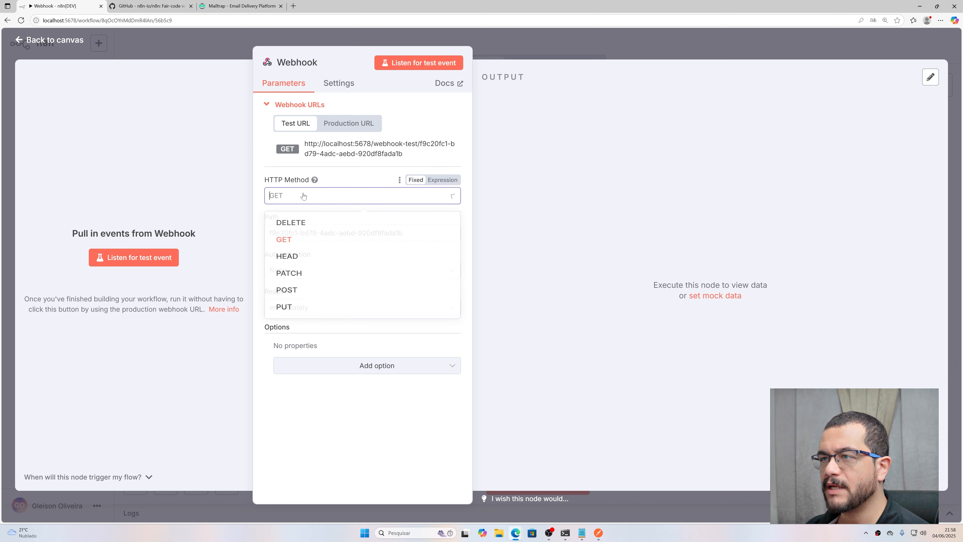
pyautogui.click(308, 289)
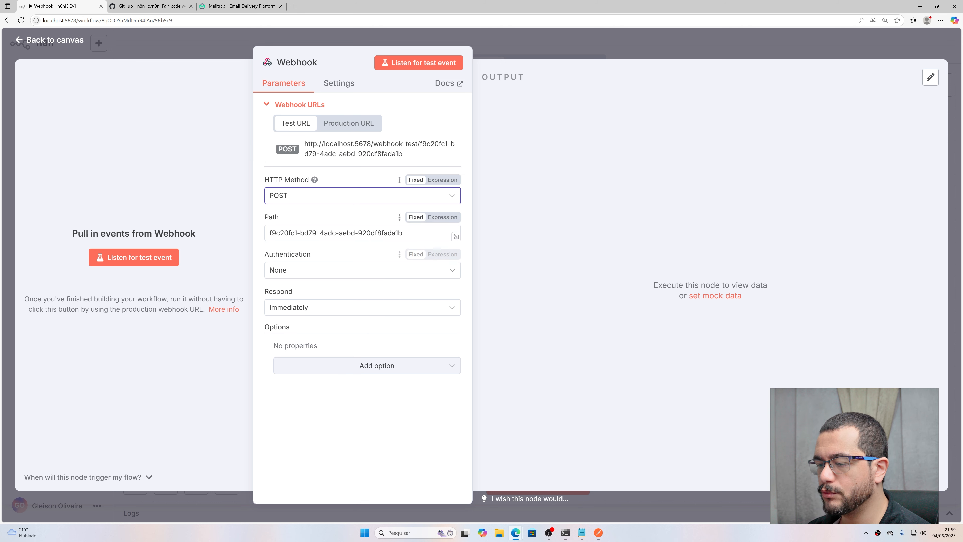
# Step: Set the webhook Path to 'contact', comparing the test and production URLs
pyautogui.moveTo(404, 232); pyautogui.dragTo(236, 204)
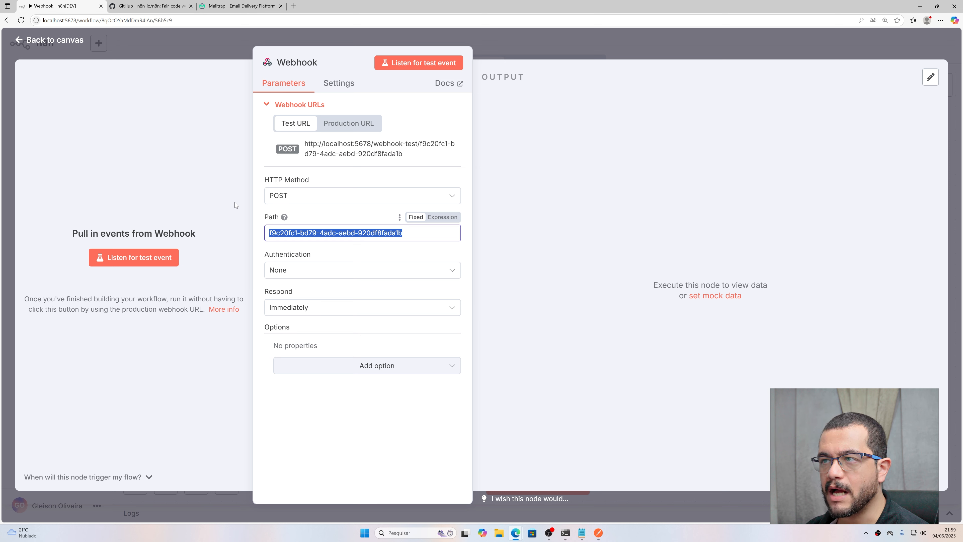
pyautogui.write('contato')
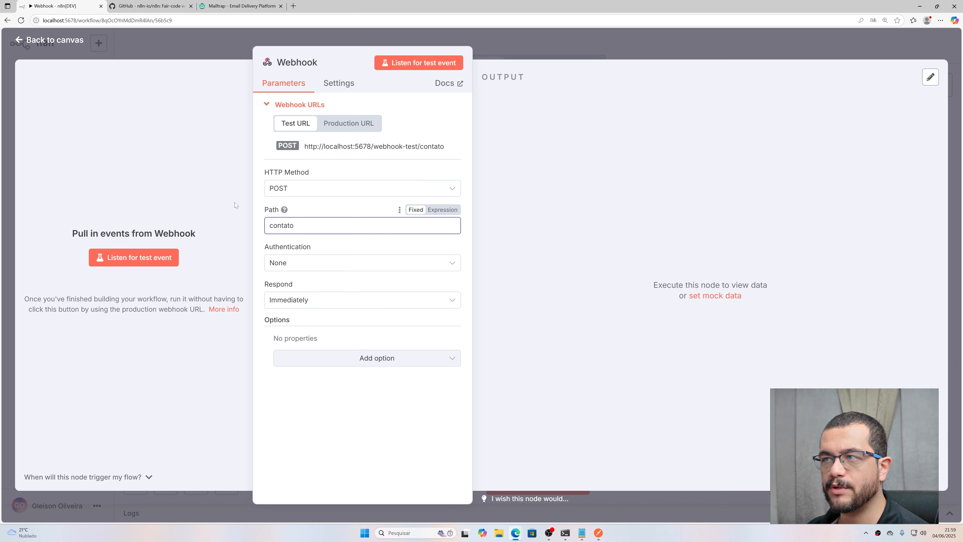
pyautogui.click(349, 124)
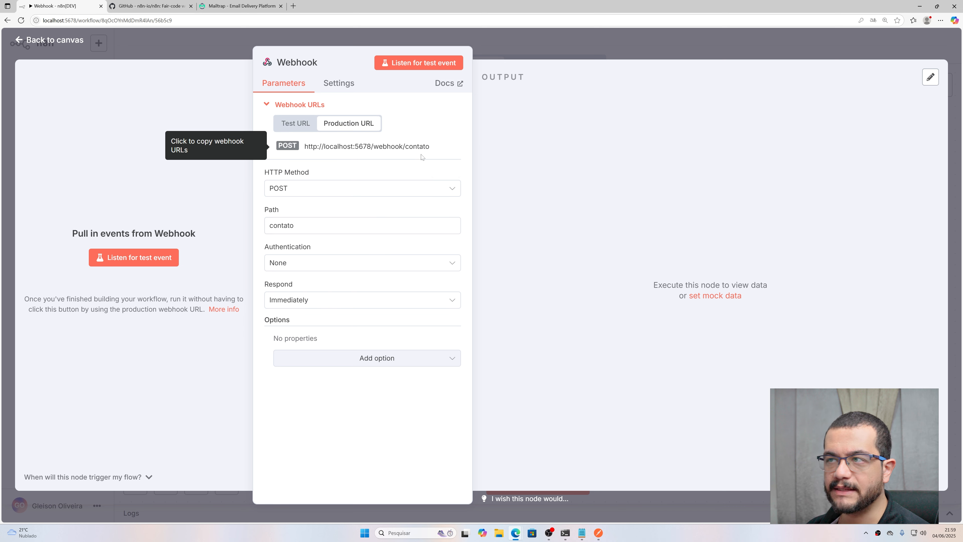
pyautogui.click(305, 125)
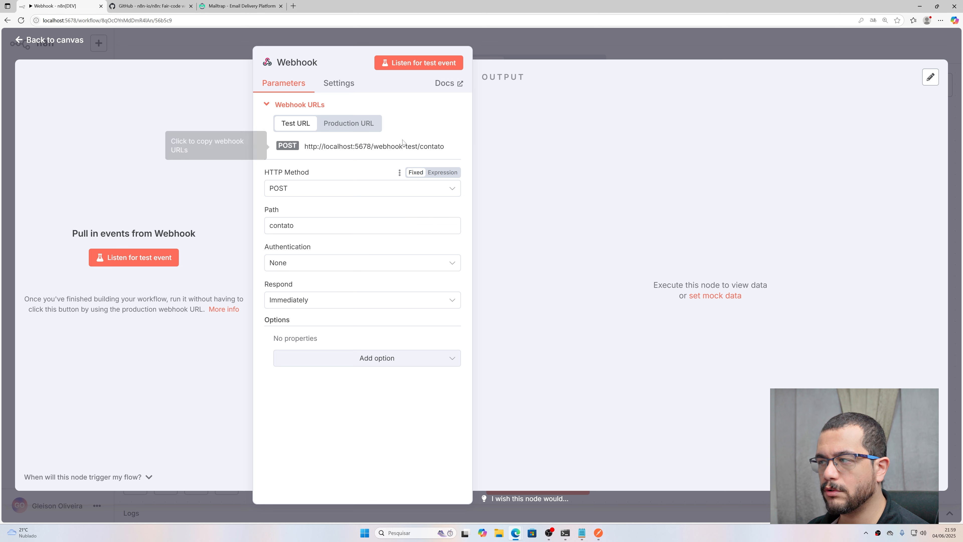
pyautogui.click(346, 124)
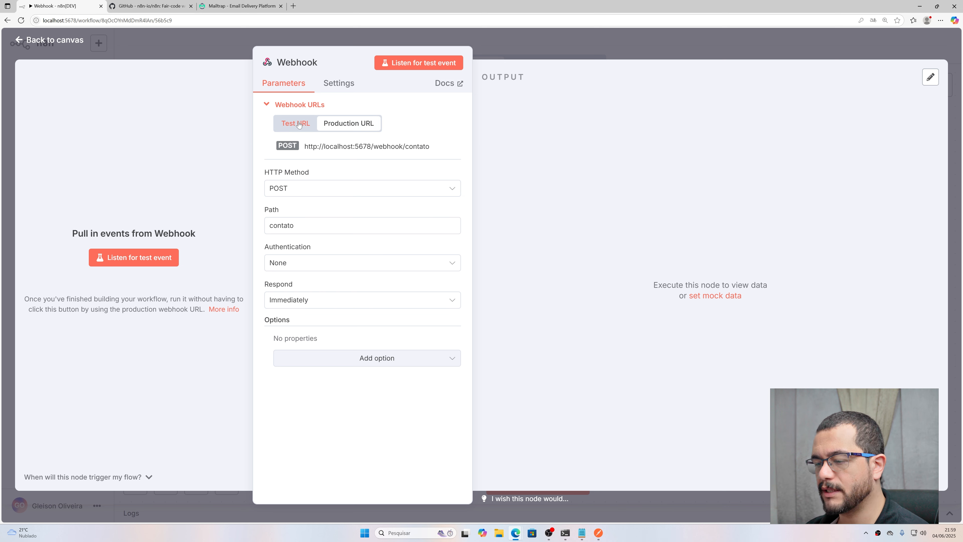
pyautogui.click(298, 125)
pyautogui.moveTo(327, 227); pyautogui.dragTo(84, 209)
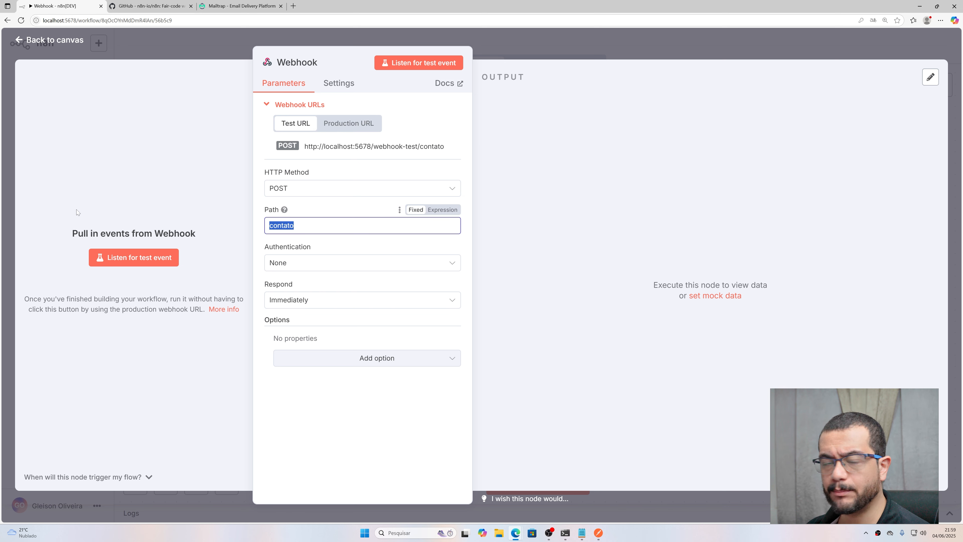
pyautogui.write('conta')
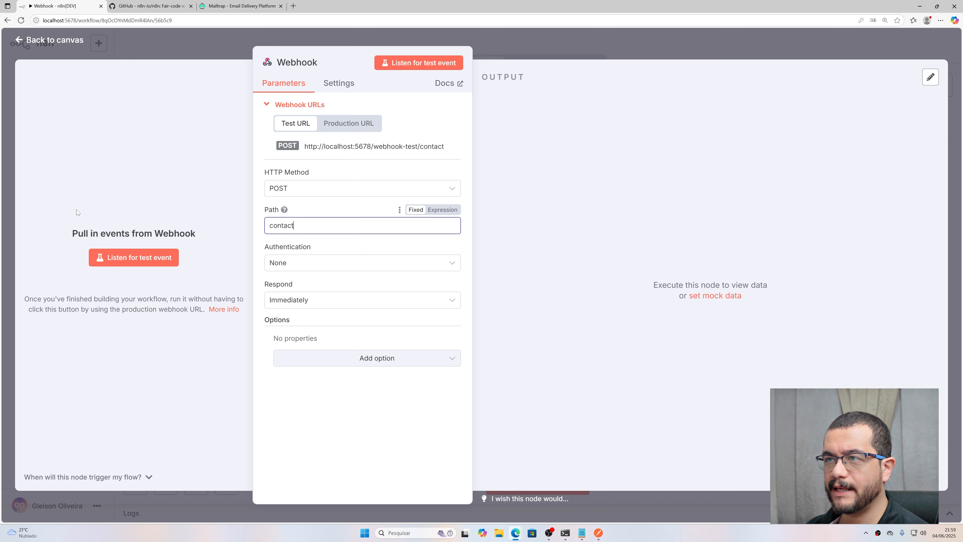
# Step: Try Basic Auth for authentication, then set it back to None
pyautogui.click(280, 263)
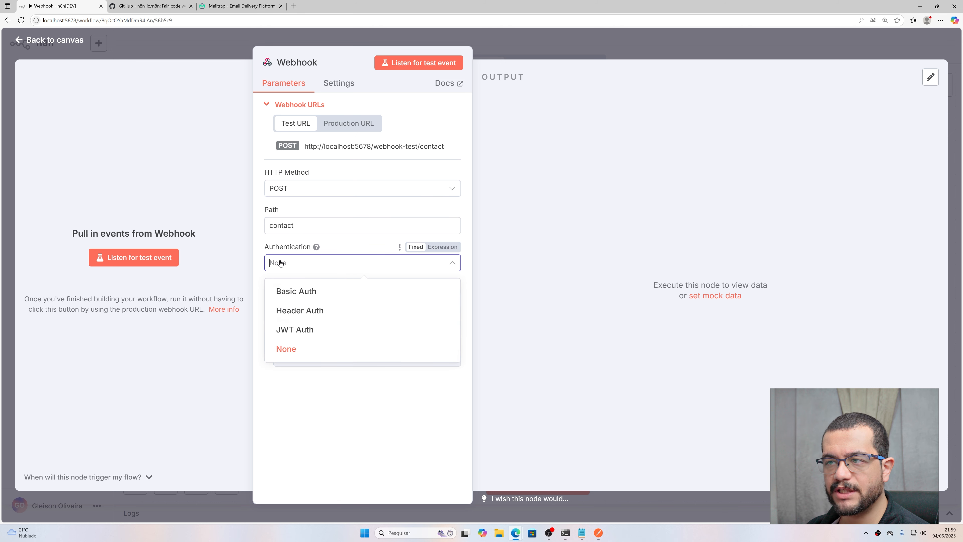
pyautogui.click(358, 247)
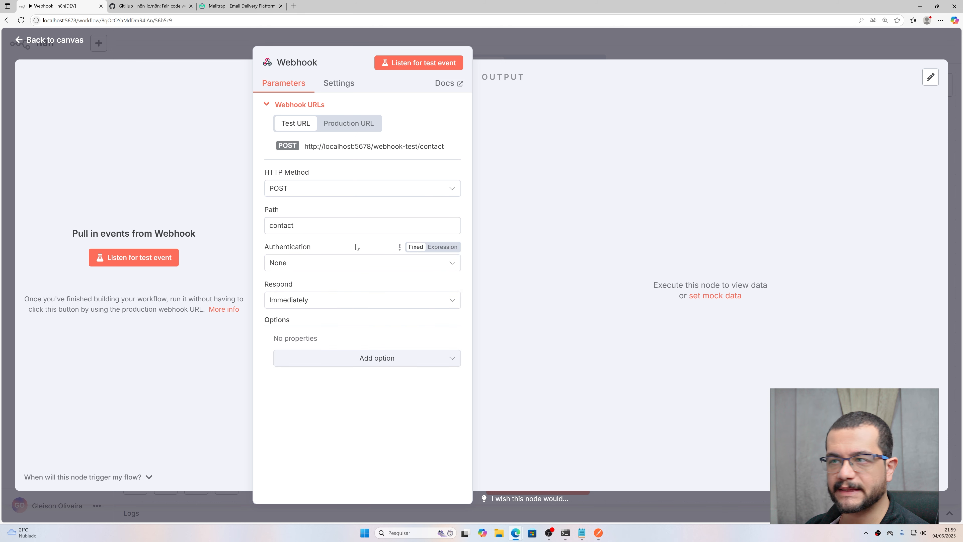
pyautogui.click(324, 270)
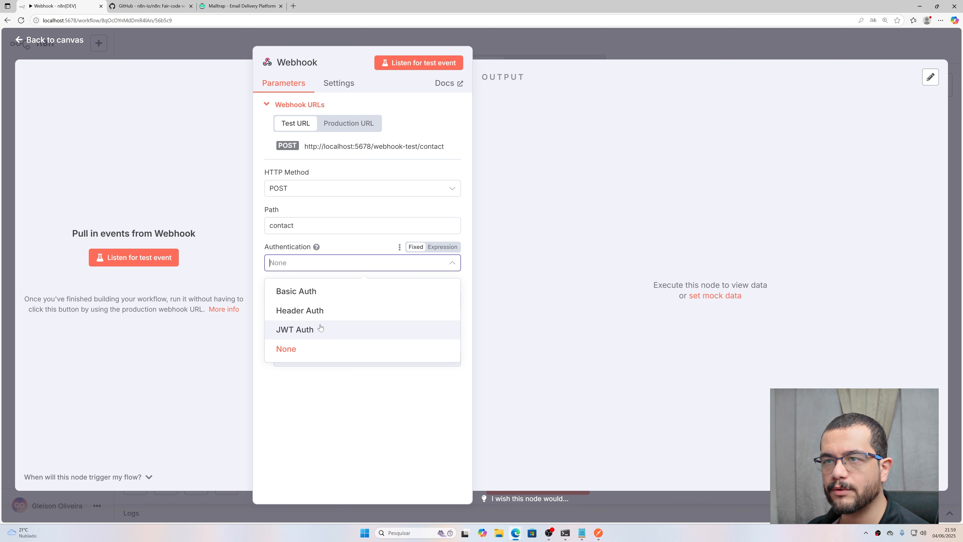
pyautogui.click(318, 291)
pyautogui.click(344, 263)
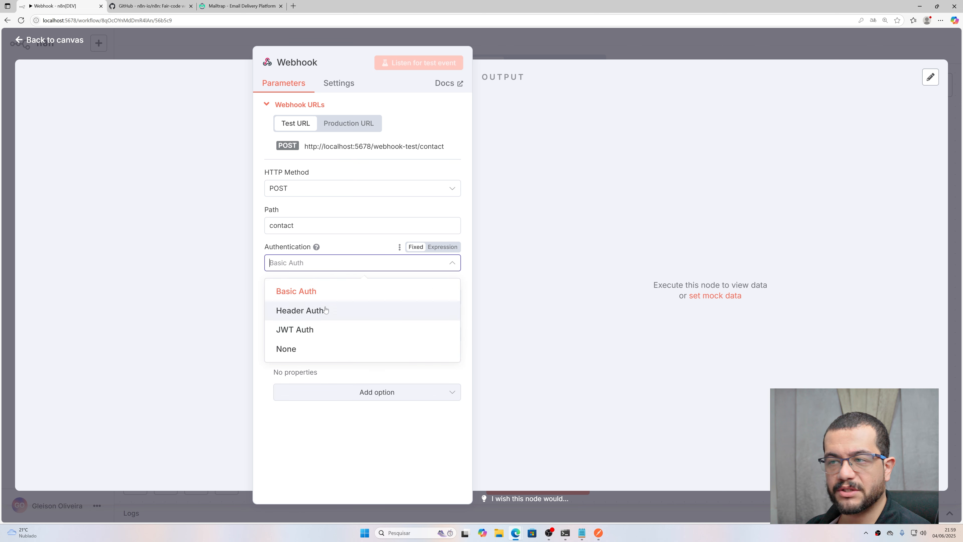
pyautogui.click(313, 336)
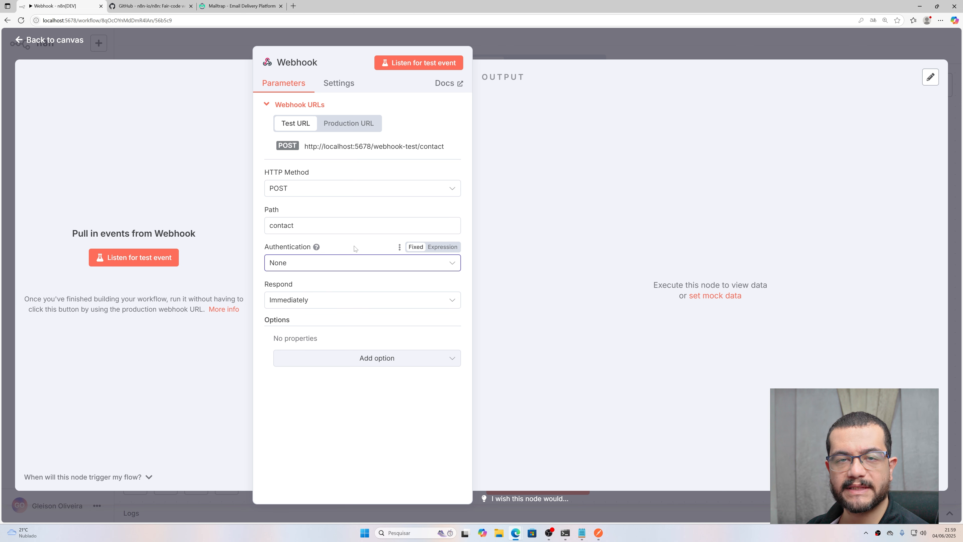
pyautogui.click(390, 303)
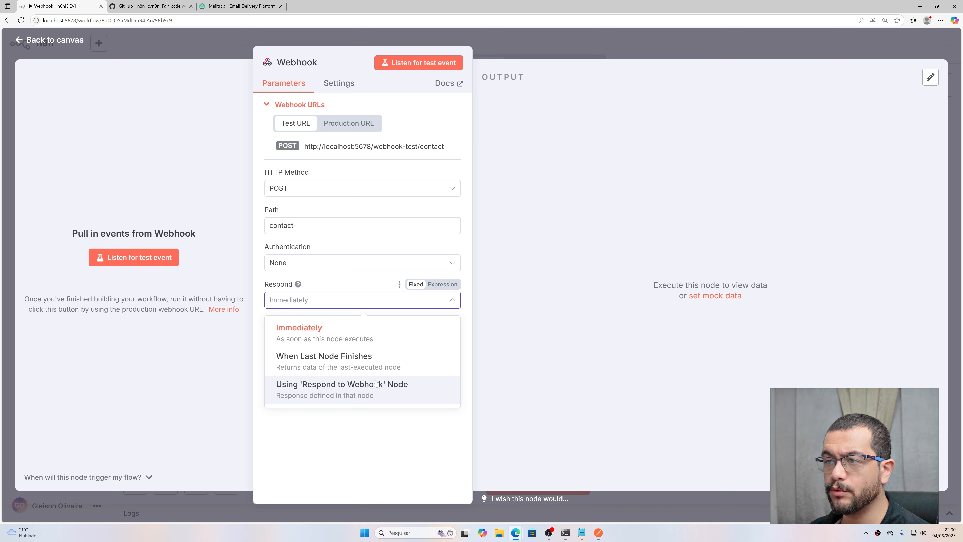
# Step: Set Respond to Using 'Respond to Webhook' Node, adding no extra options
pyautogui.click(357, 393)
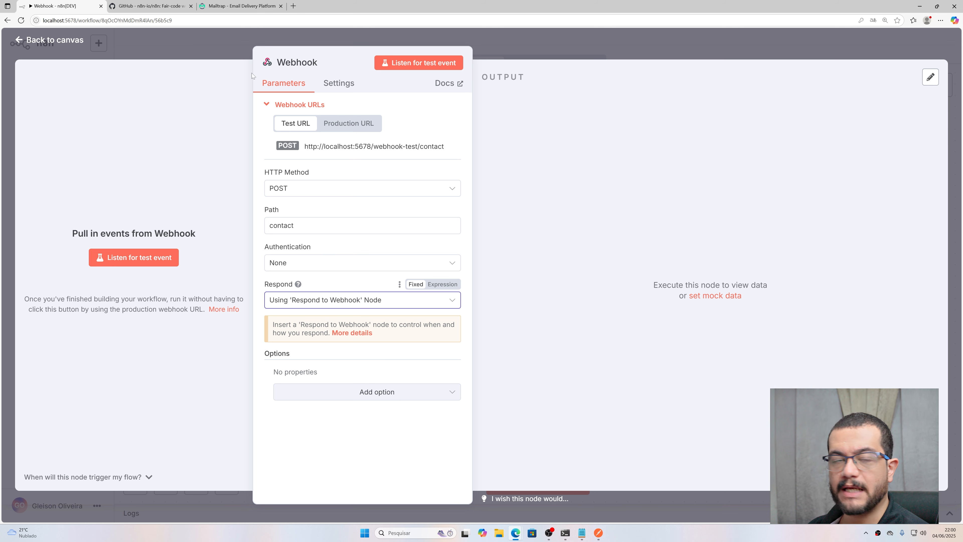
pyautogui.click(338, 84)
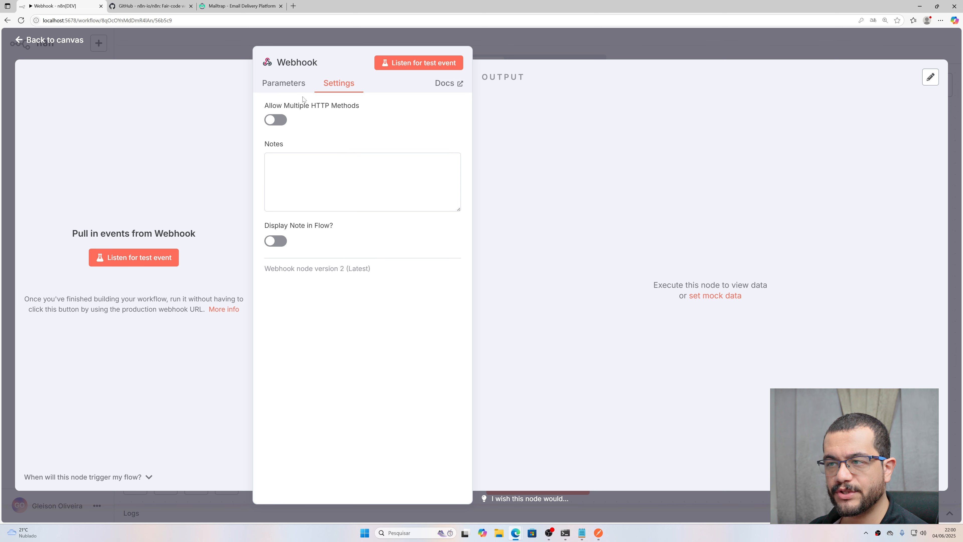
pyautogui.click(289, 87)
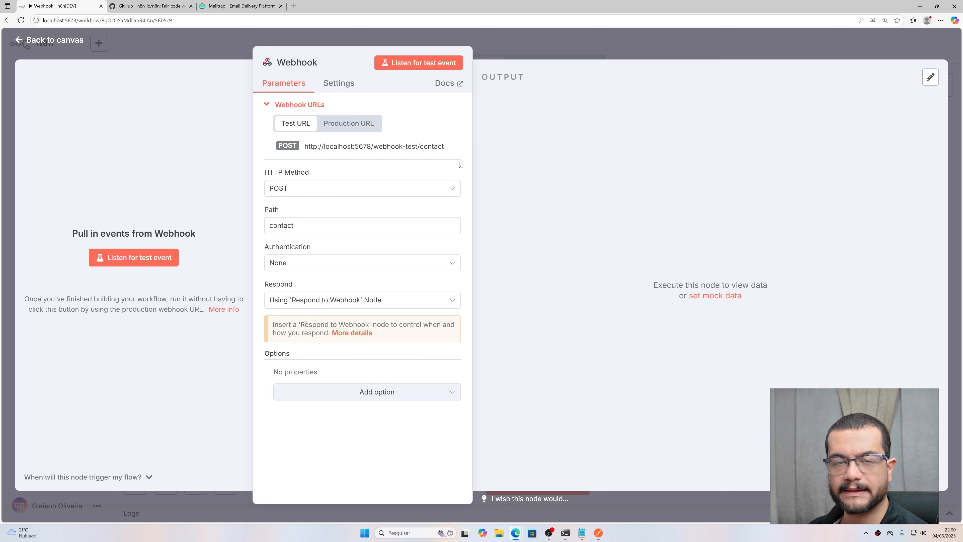
pyautogui.click(362, 392)
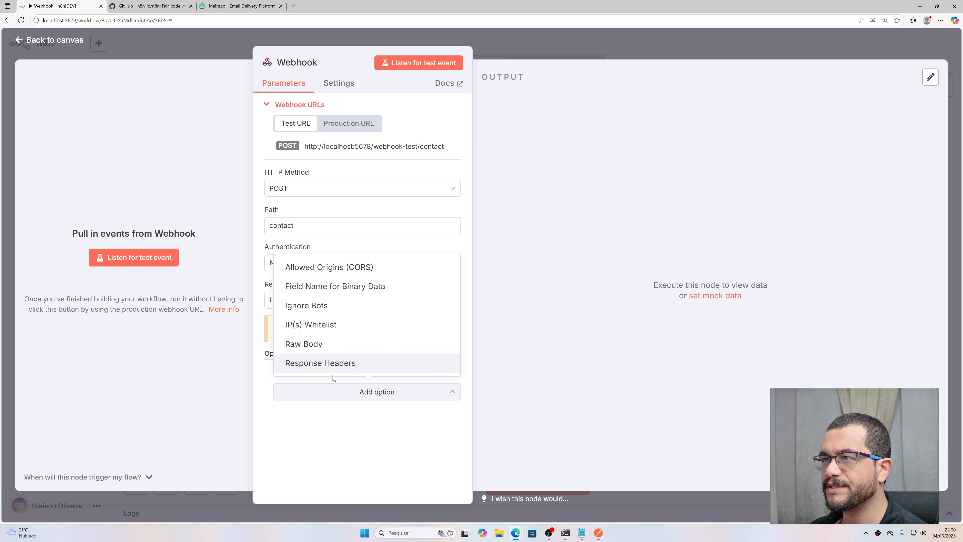
pyautogui.click(370, 411)
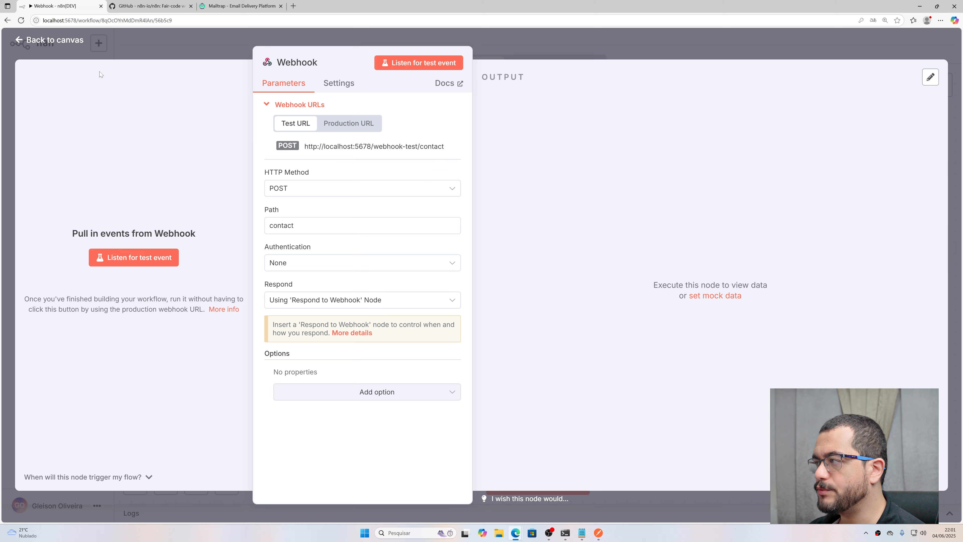
# Step: Back on the canvas, insert an If node after the Webhook node
pyautogui.click(50, 42)
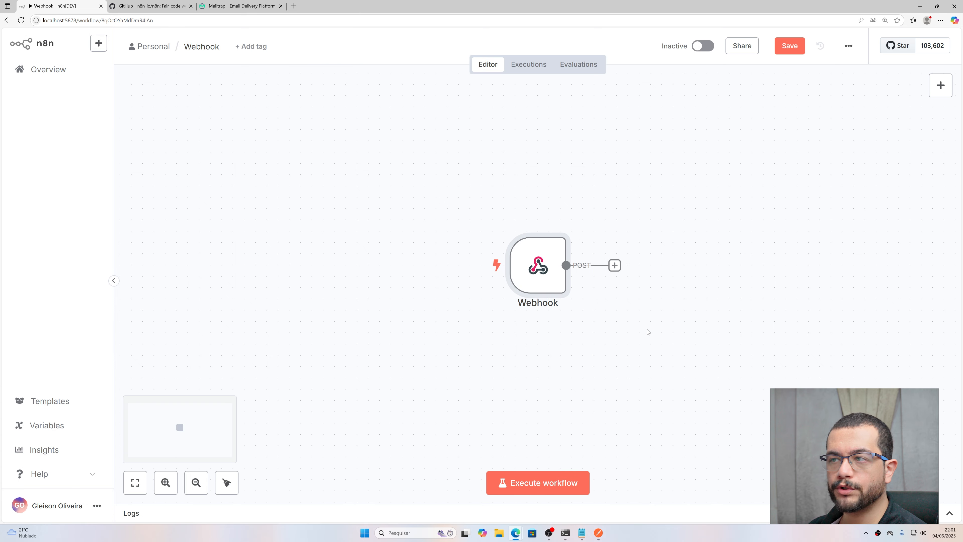
pyautogui.moveTo(632, 320); pyautogui.dragTo(448, 317)
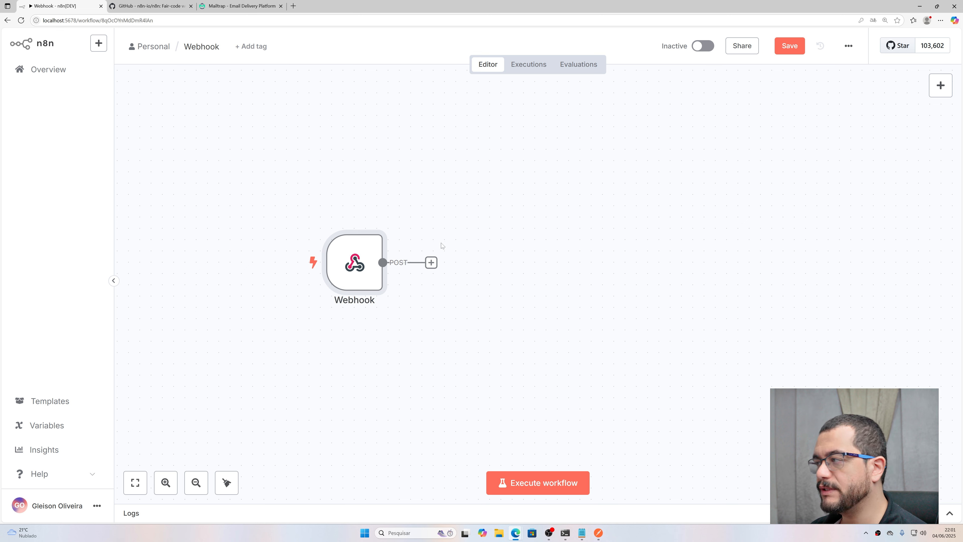
pyautogui.moveTo(446, 278)
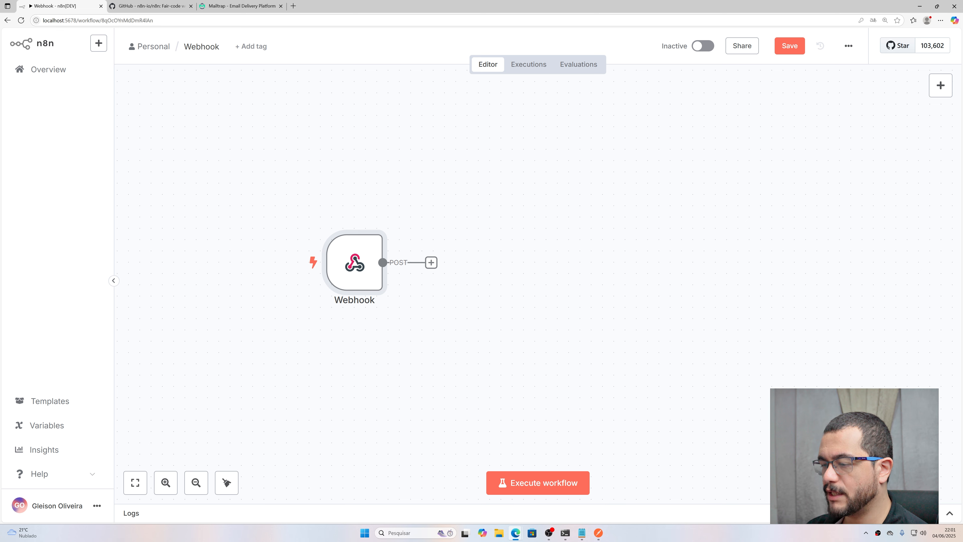
pyautogui.click(431, 263)
pyautogui.write('if')
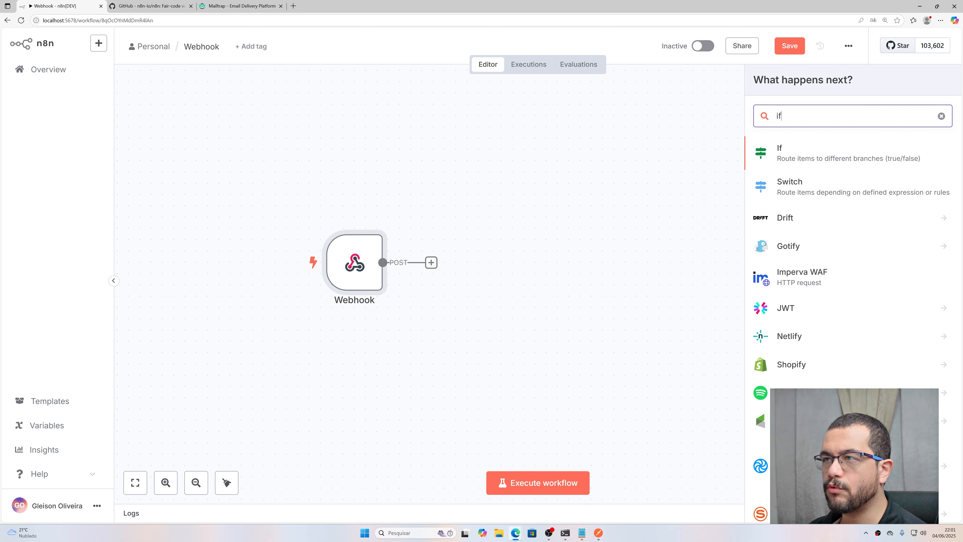
pyautogui.click(824, 150)
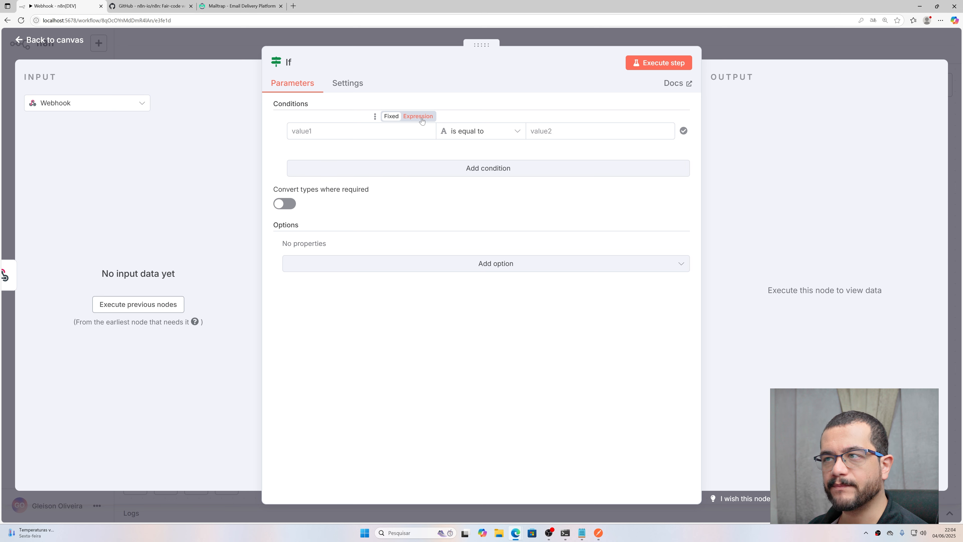
# Step: Make the first If condition {{ $json.body.hasField('name') }} with Boolean 'is true'
pyautogui.click(421, 120)
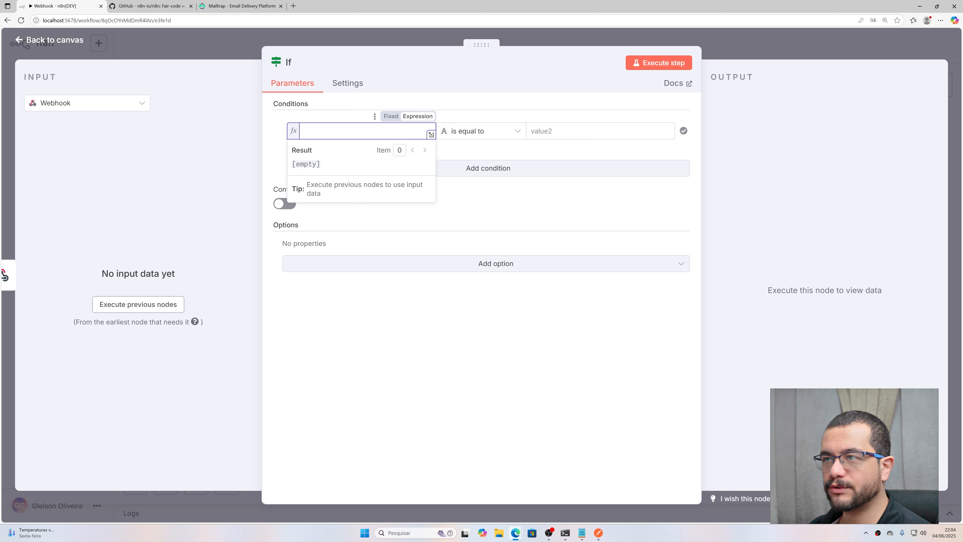
pyautogui.write('{{')
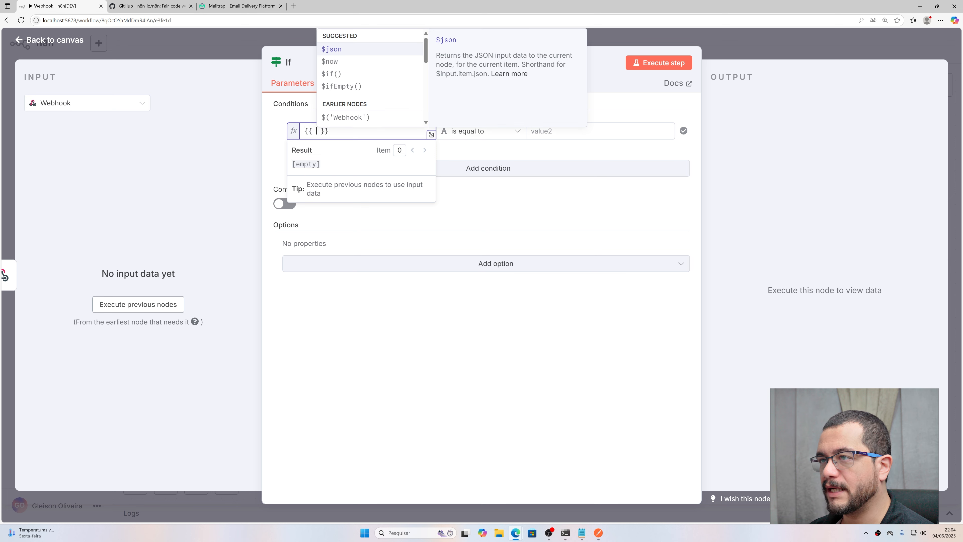
pyautogui.press('Return')
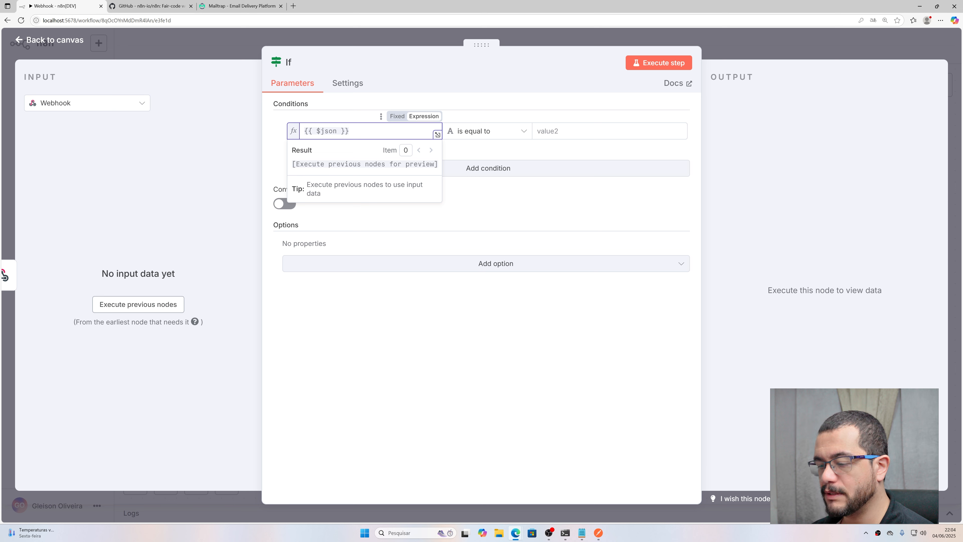
pyautogui.write('.')
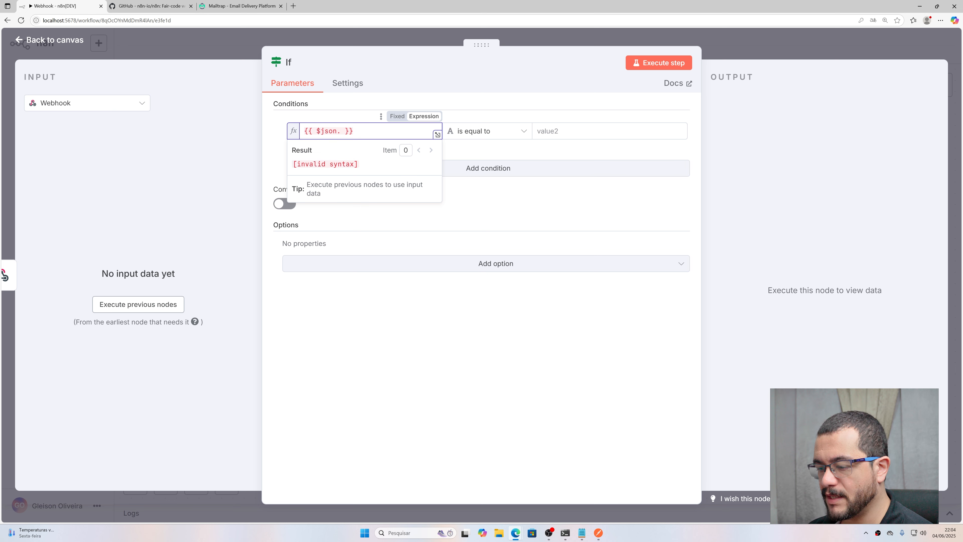
pyautogui.write('body')
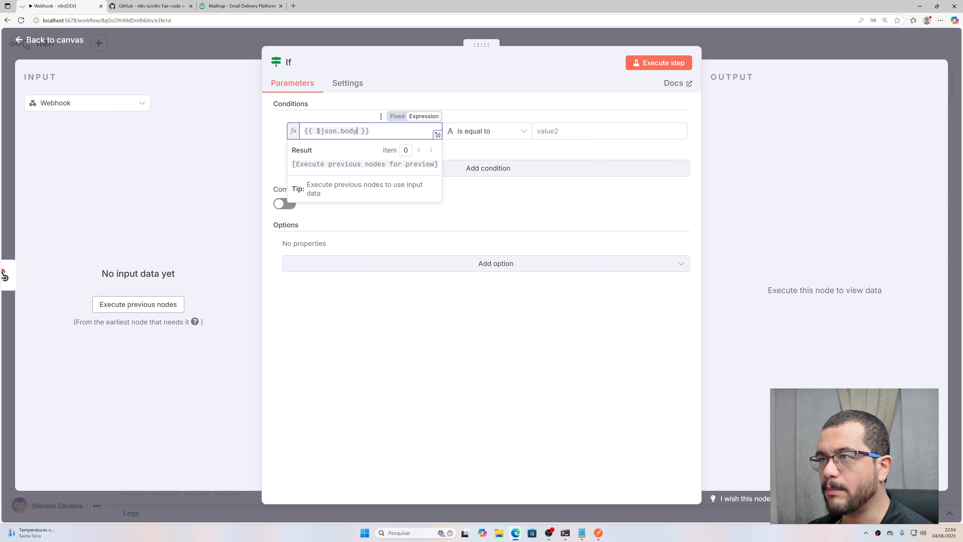
pyautogui.write('.')
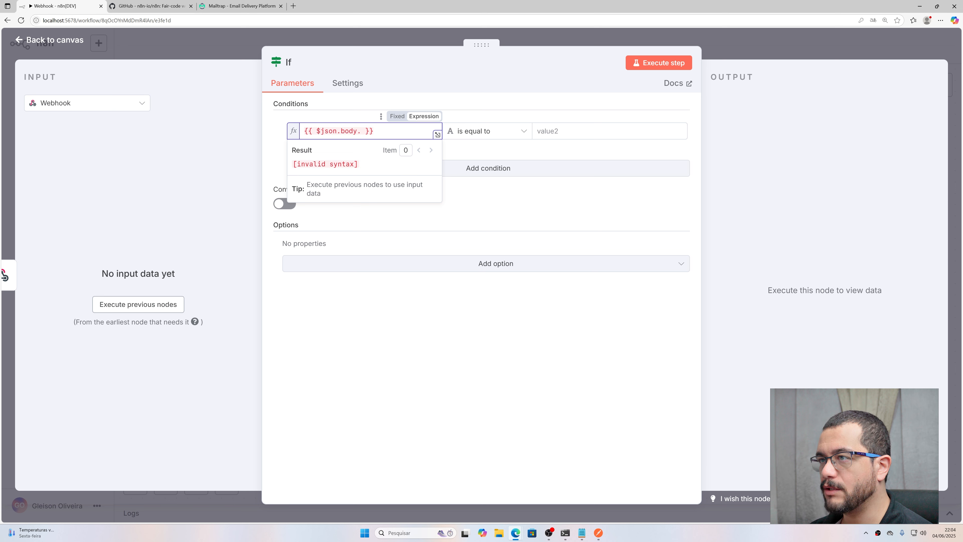
pyautogui.write('has')
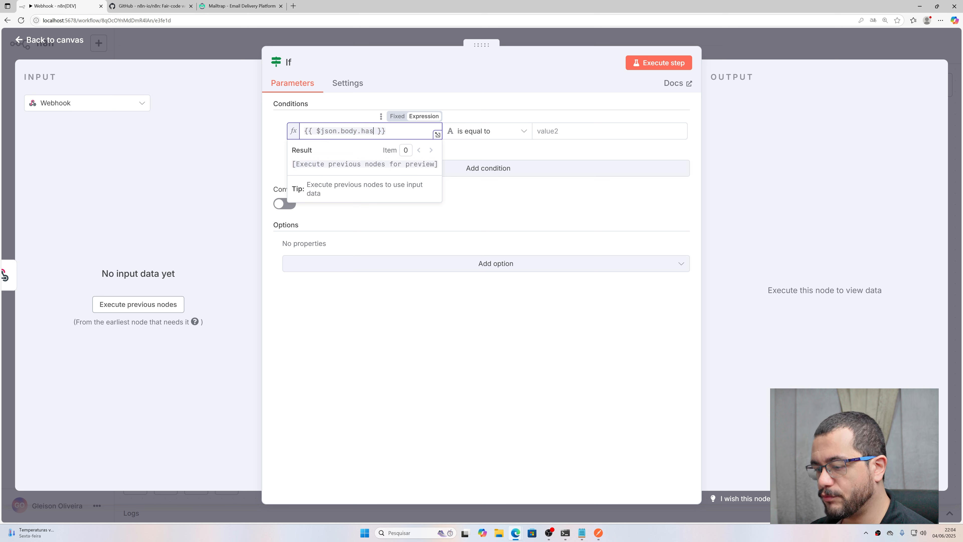
pyautogui.write('Field(')
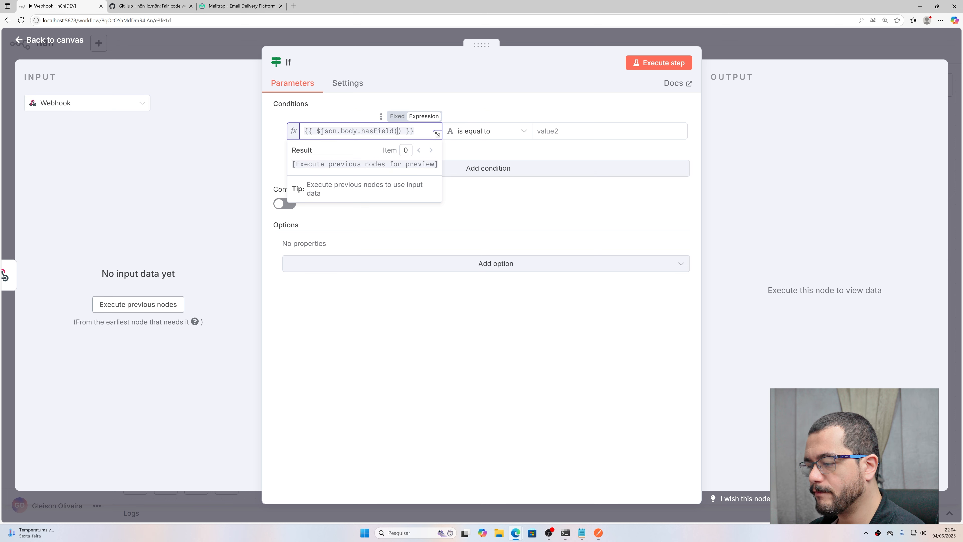
pyautogui.write("'")
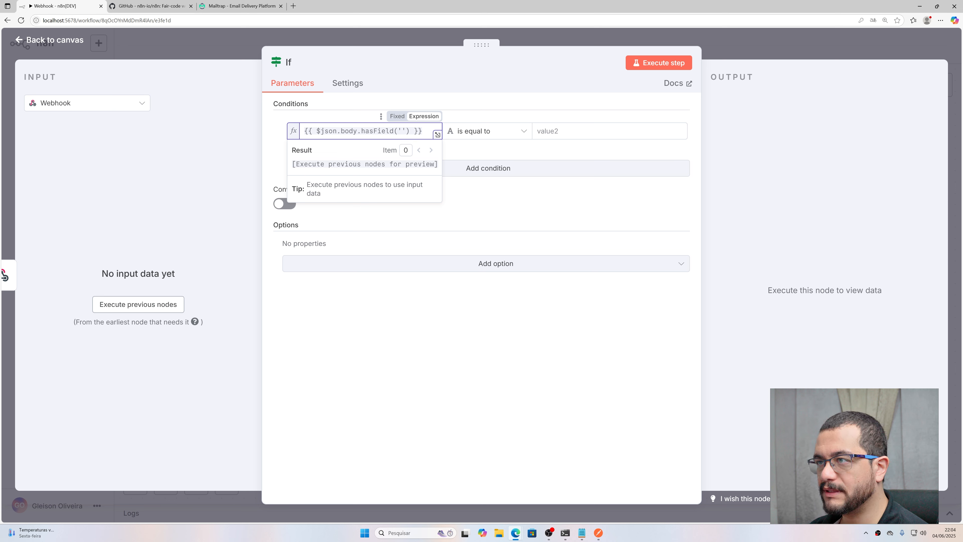
pyautogui.write('name')
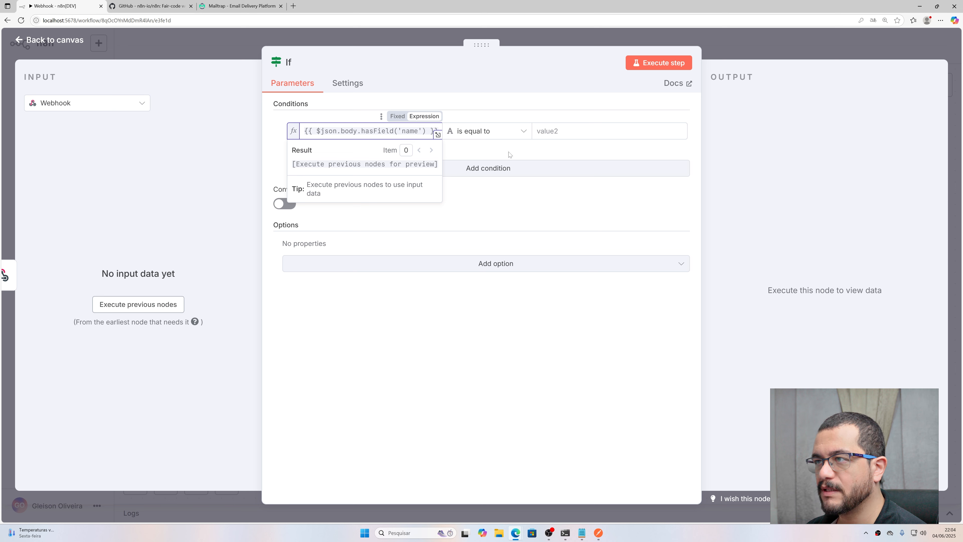
pyautogui.click(393, 168)
pyautogui.click(496, 131)
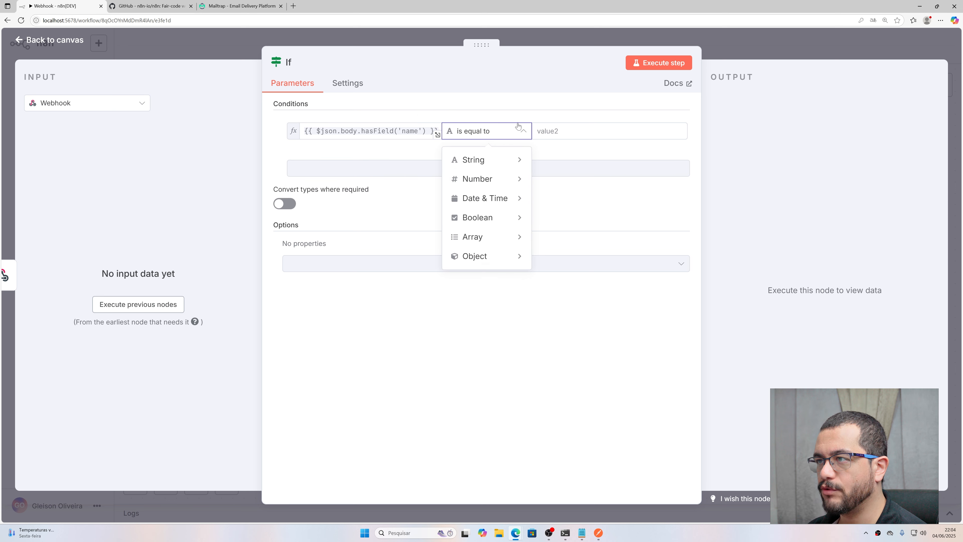
pyautogui.moveTo(483, 223)
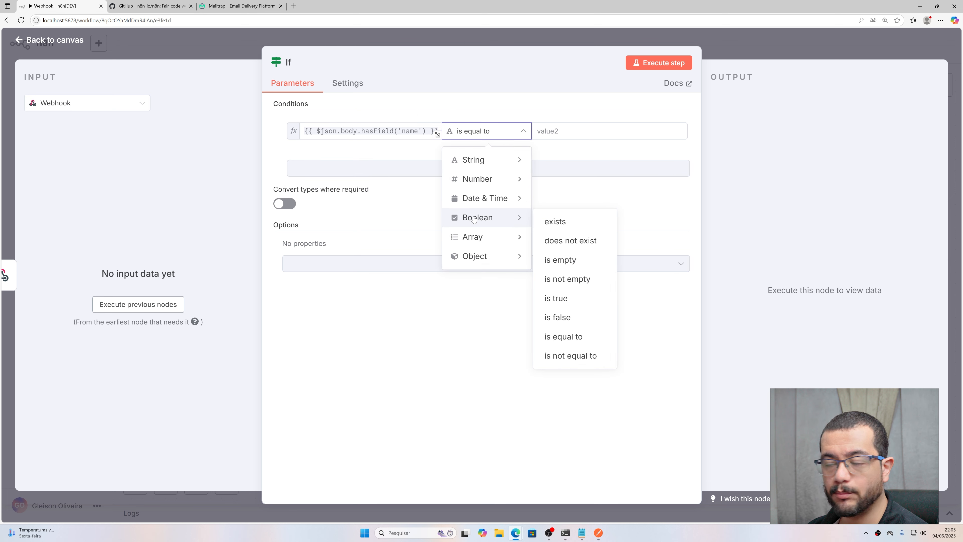
pyautogui.click(563, 302)
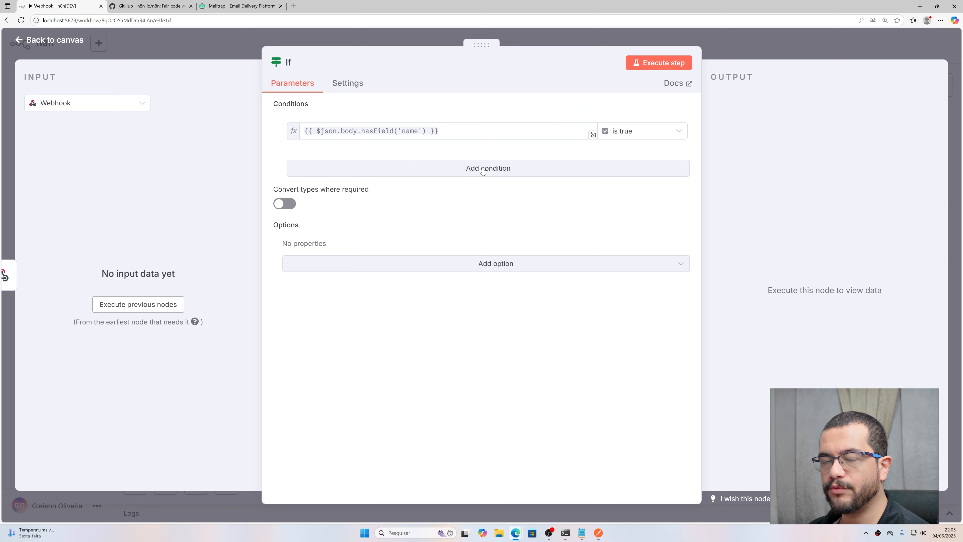
# Step: Add a second condition checking hasField('email') with Boolean 'is true'
pyautogui.moveTo(440, 131); pyautogui.dragTo(227, 138)
pyautogui.hotkey('ctrl', 'c')
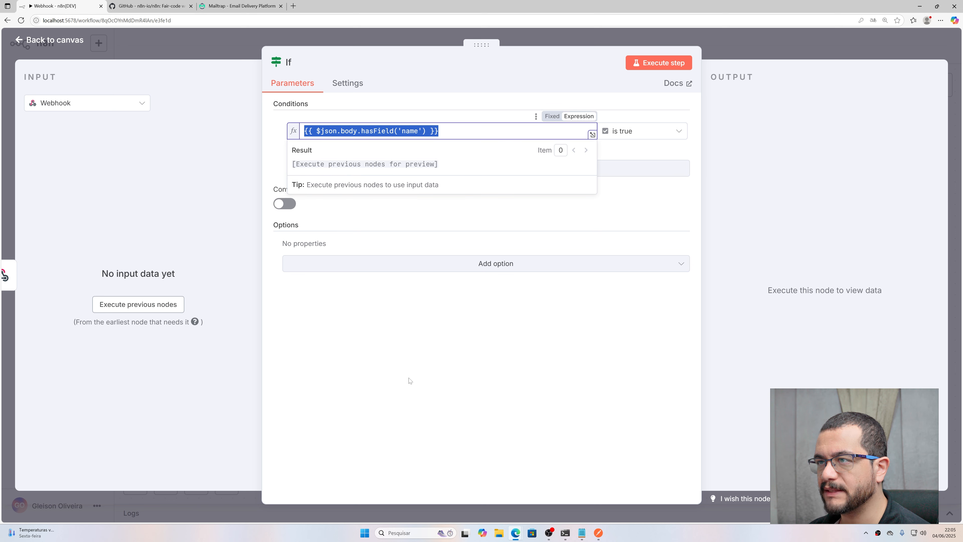
pyautogui.click(409, 381)
pyautogui.click(494, 172)
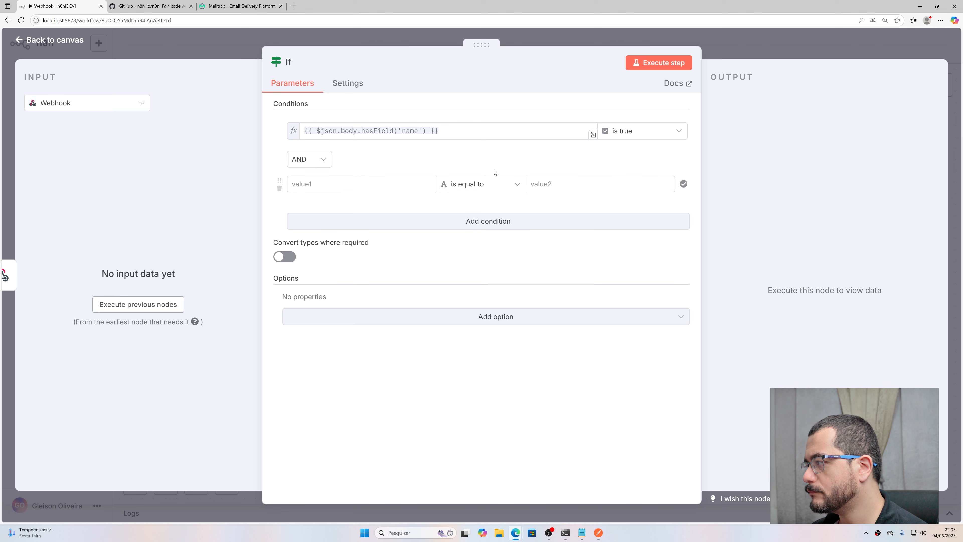
pyautogui.click(395, 185)
pyautogui.hotkey('ctrl', 'v')
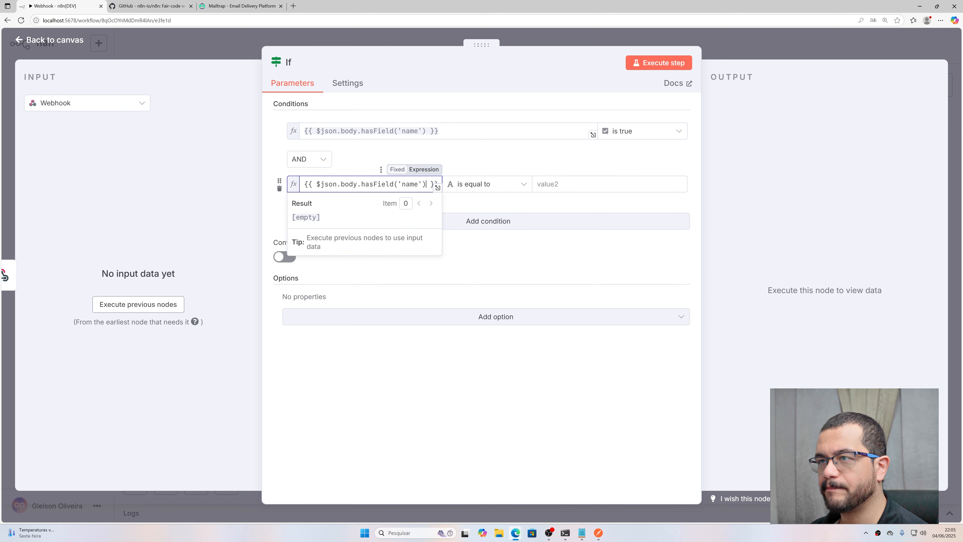
pyautogui.doubleClick(410, 184)
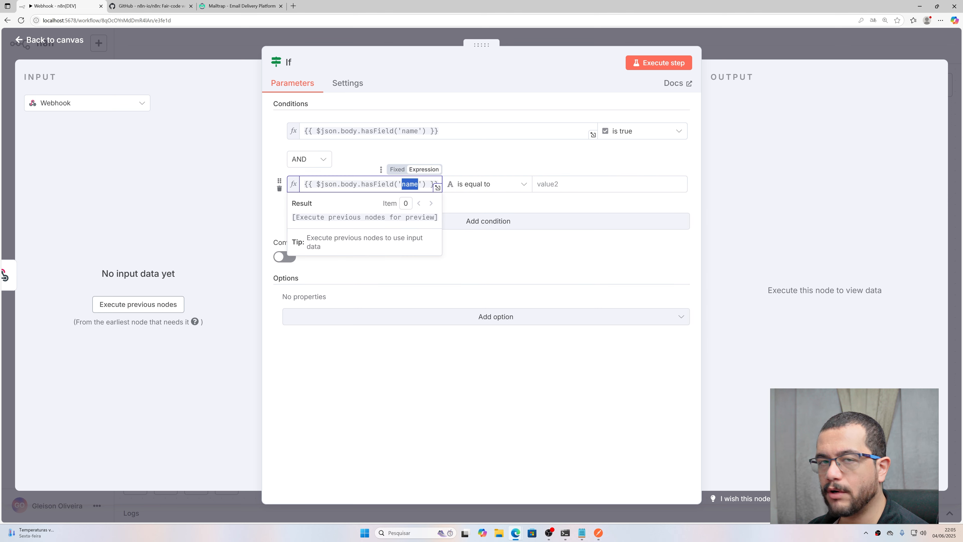
pyautogui.write('email')
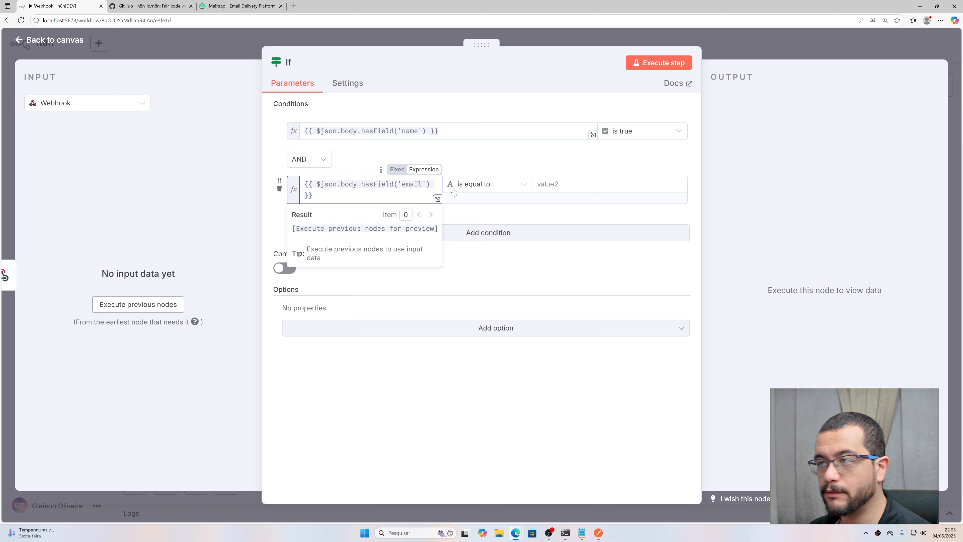
pyautogui.click(465, 185)
pyautogui.moveTo(477, 277)
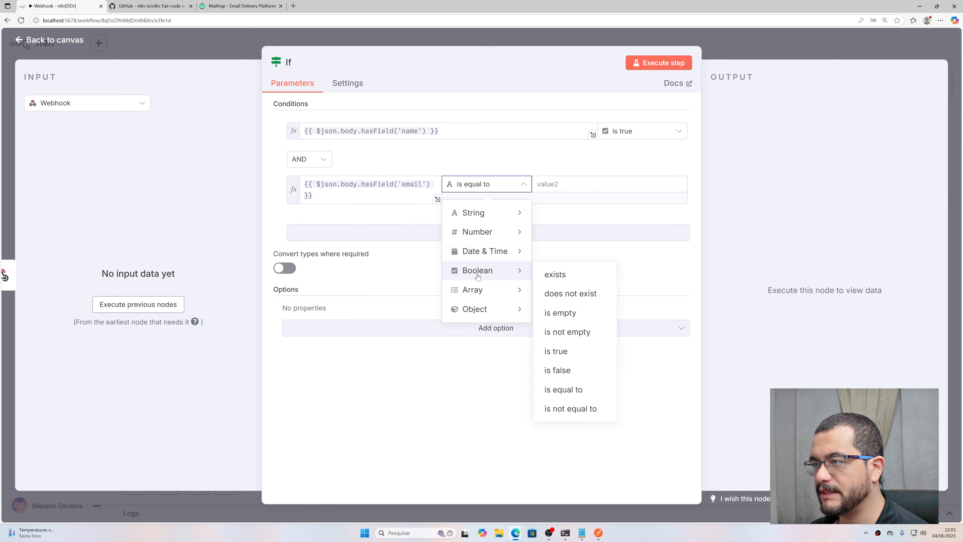
pyautogui.click(561, 351)
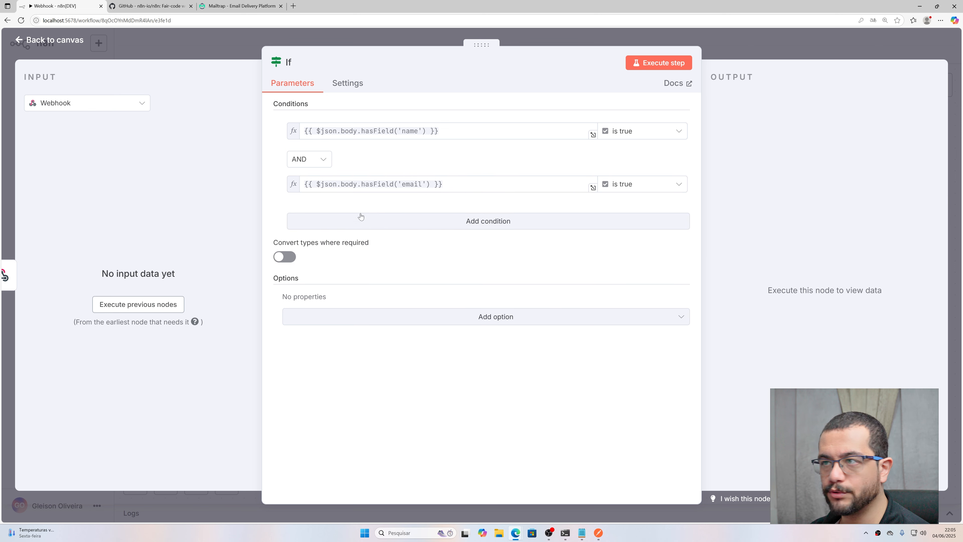
# Step: Add a third condition checking hasField('message') with Boolean 'is true'
pyautogui.click(361, 216)
pyautogui.click(380, 230)
pyautogui.hotkey('ctrl', 'v')
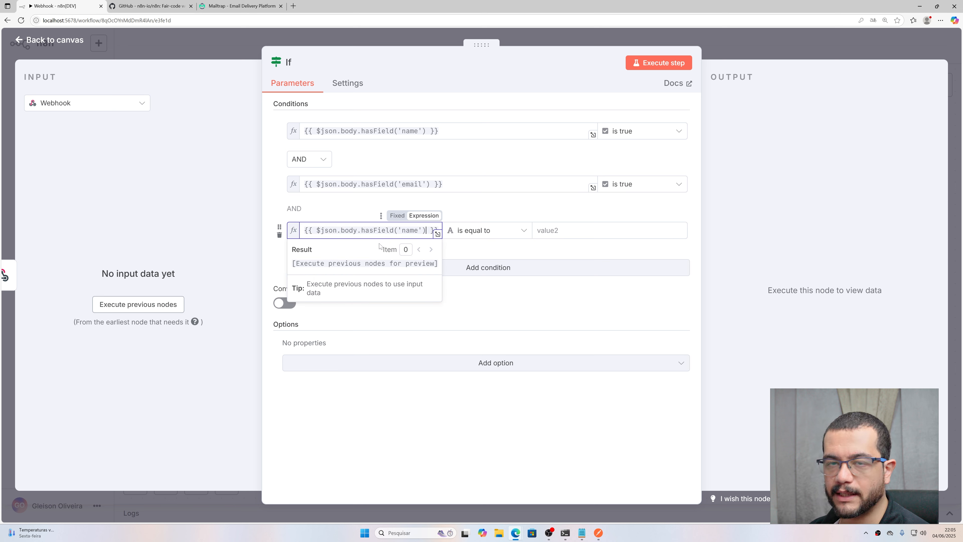
pyautogui.doubleClick(410, 231)
pyautogui.write('message')
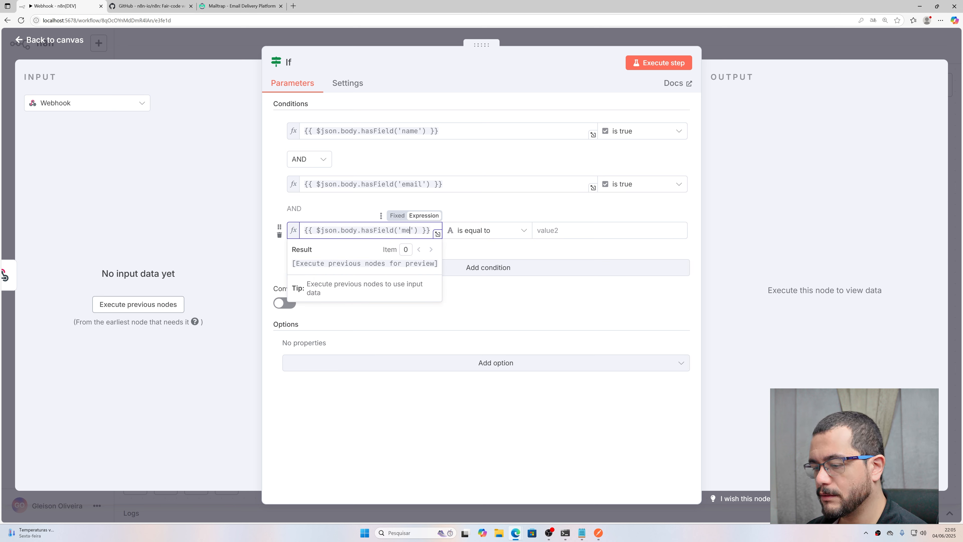
pyautogui.click(477, 235)
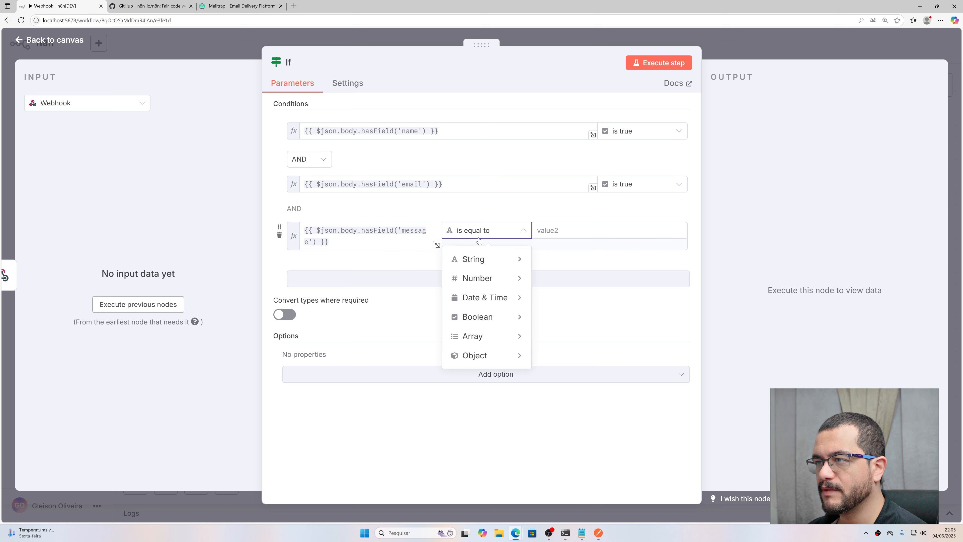
pyautogui.moveTo(495, 305)
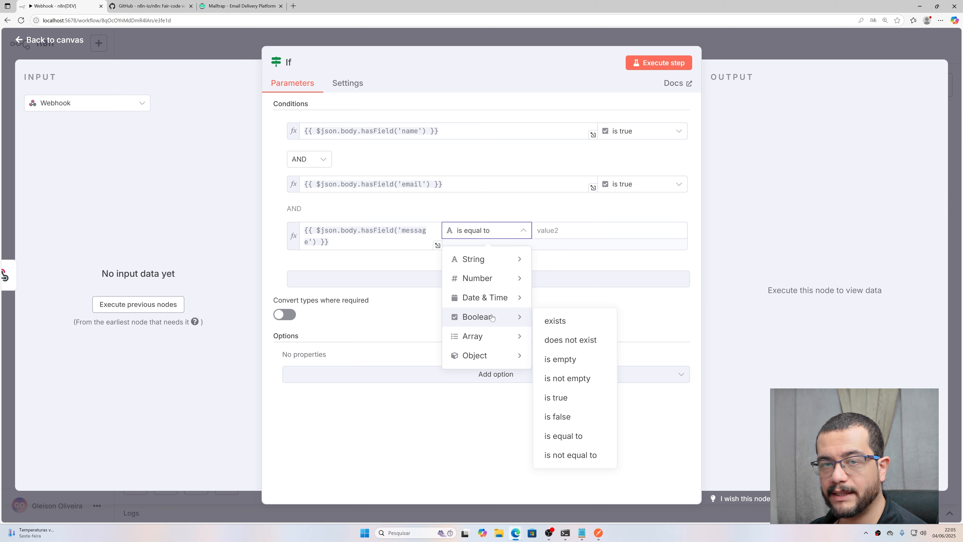
pyautogui.click(568, 397)
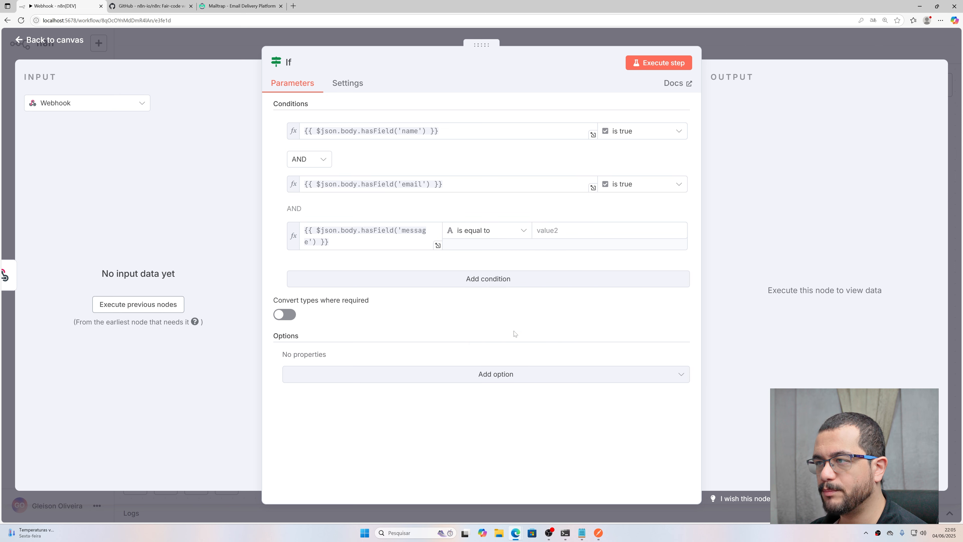
pyautogui.click(508, 232)
pyautogui.moveTo(489, 325)
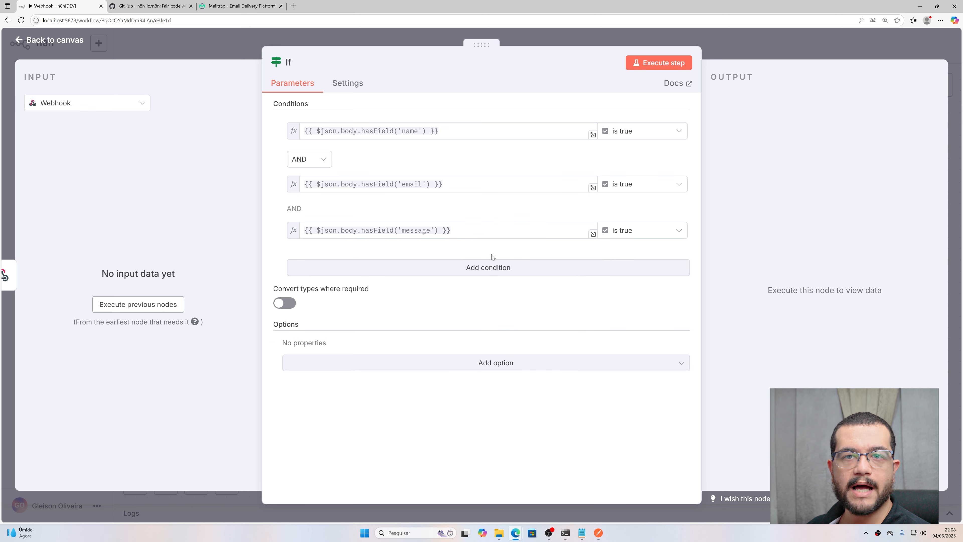
# Step: Review the If node's On Error options, keeping it set to Continue
pyautogui.click(354, 82)
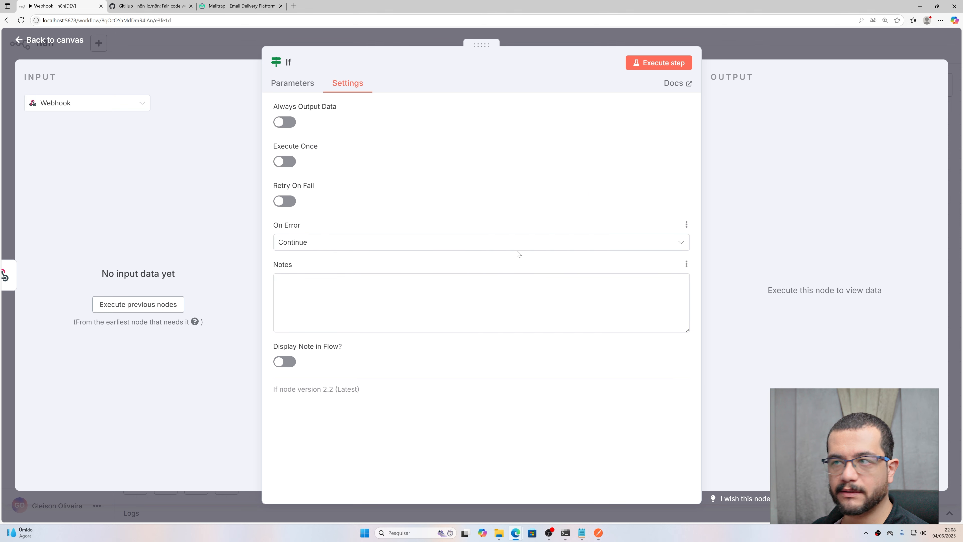
pyautogui.click(353, 241)
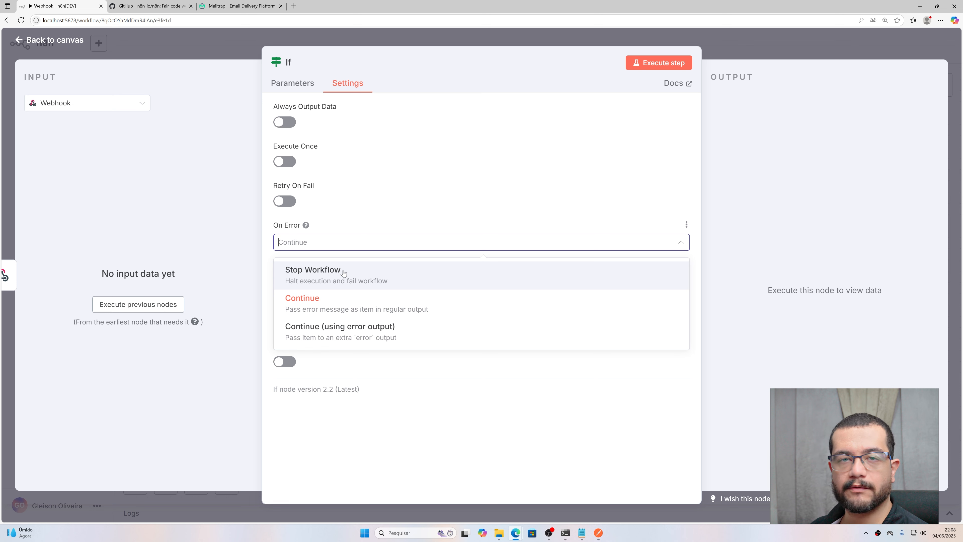
pyautogui.click(410, 141)
pyautogui.click(276, 87)
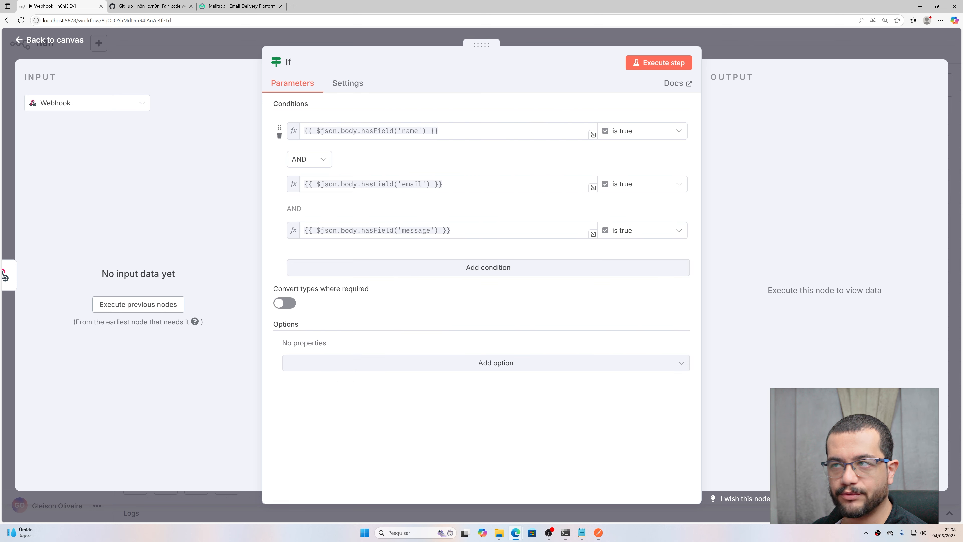
pyautogui.click(350, 83)
pyautogui.click(305, 242)
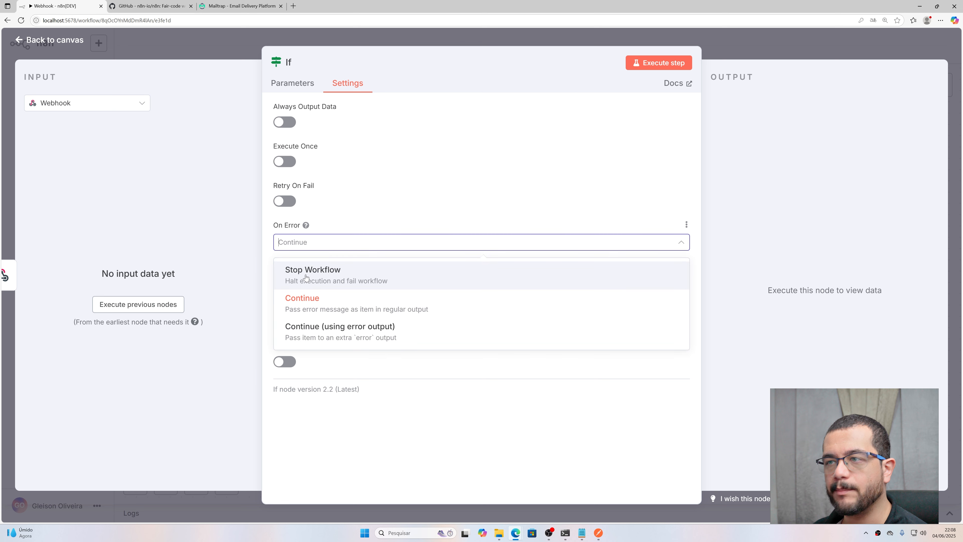
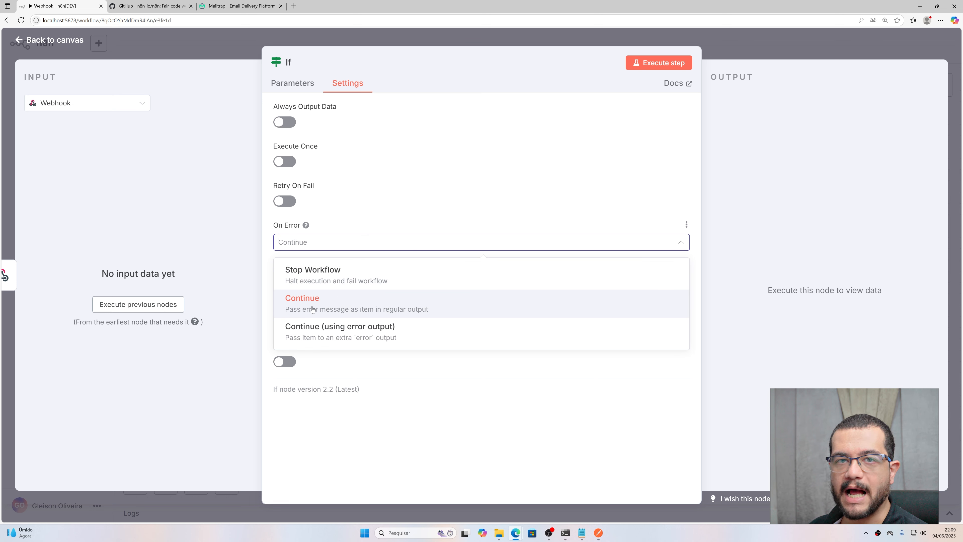
# Step: Keep the If node's On Error setting on Continue and go back to the canvas
pyautogui.click(300, 89)
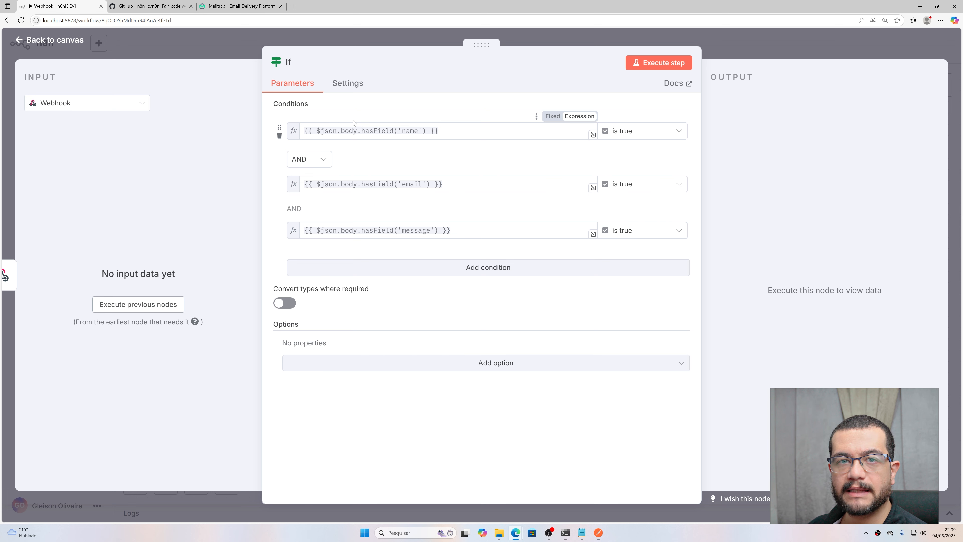
pyautogui.click(348, 82)
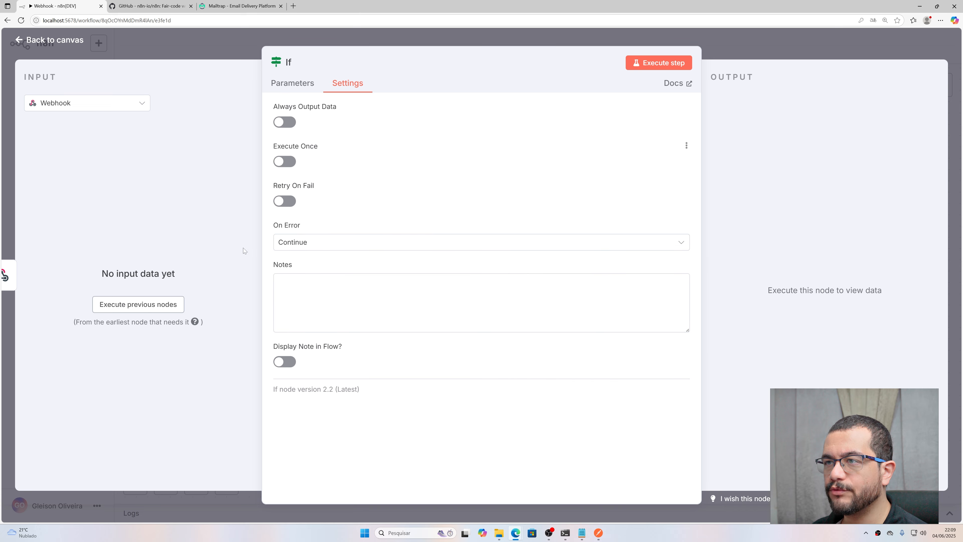
pyautogui.click(102, 56)
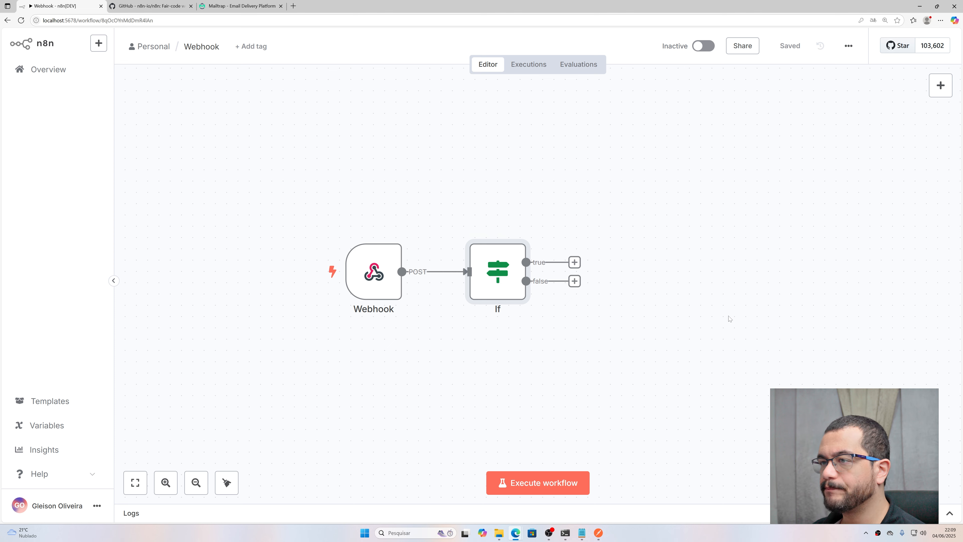
# Step: Add a Respond to Webhook node on the If node's false branch
pyautogui.moveTo(729, 318); pyautogui.dragTo(632, 295)
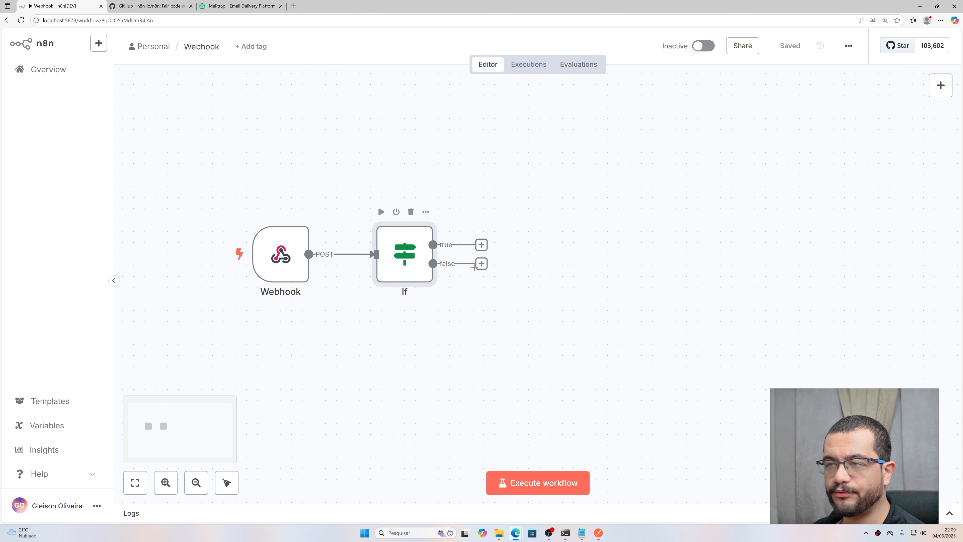
pyautogui.click(481, 264)
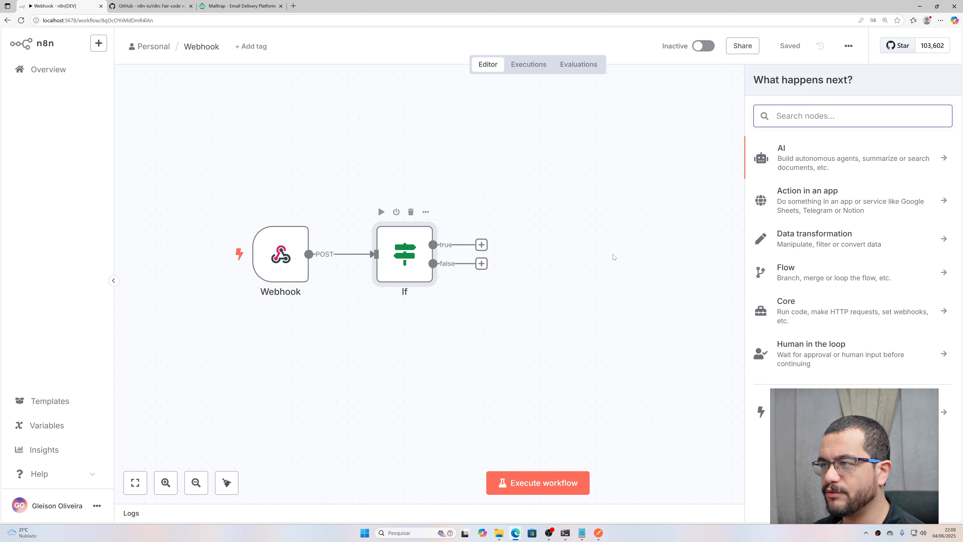
pyautogui.write('respon')
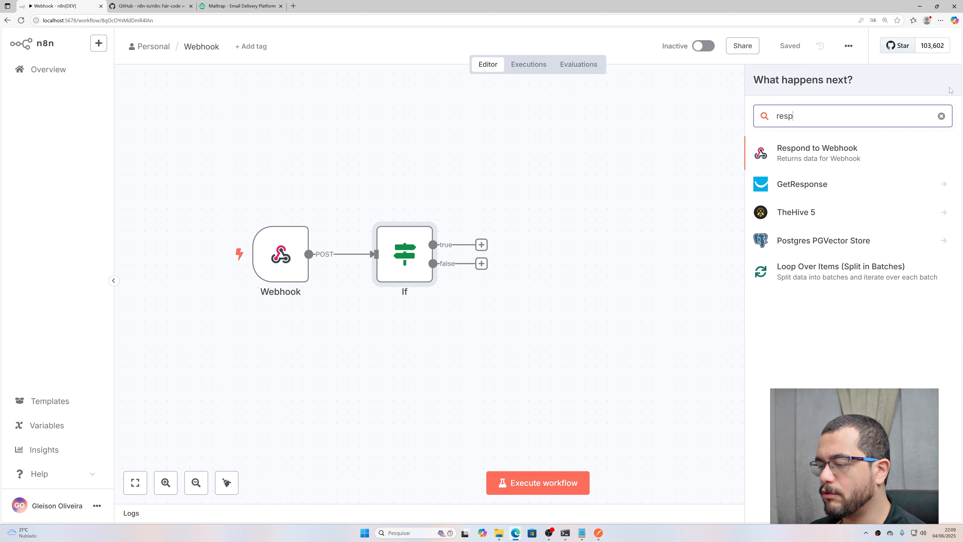
pyautogui.click(790, 149)
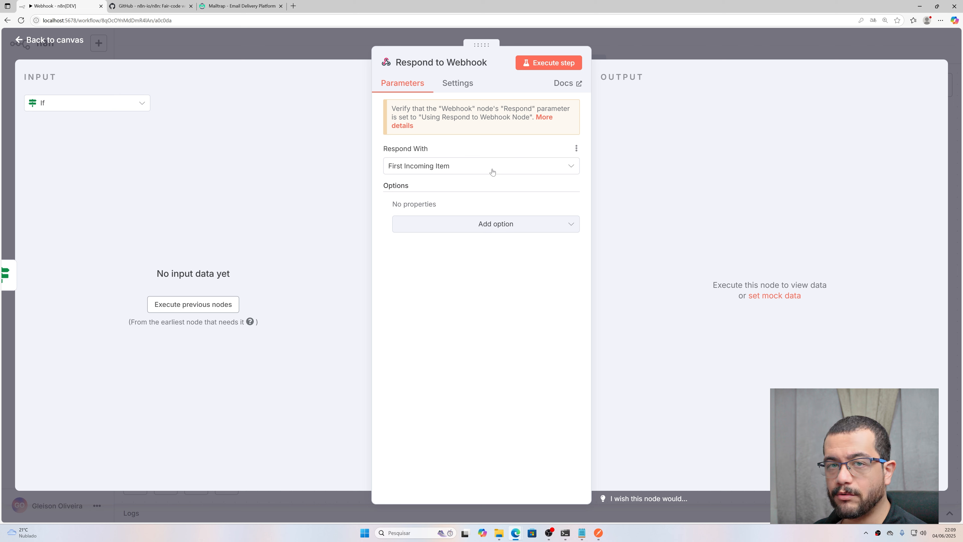
# Step: Browse the Respond With choices, leaving it on First Incoming Item for now
pyautogui.click(458, 167)
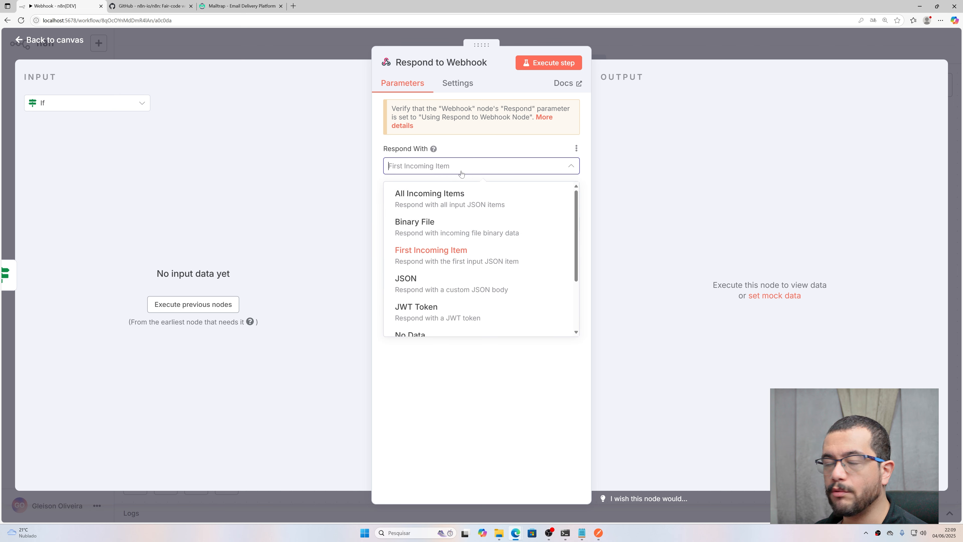
pyautogui.click(460, 135)
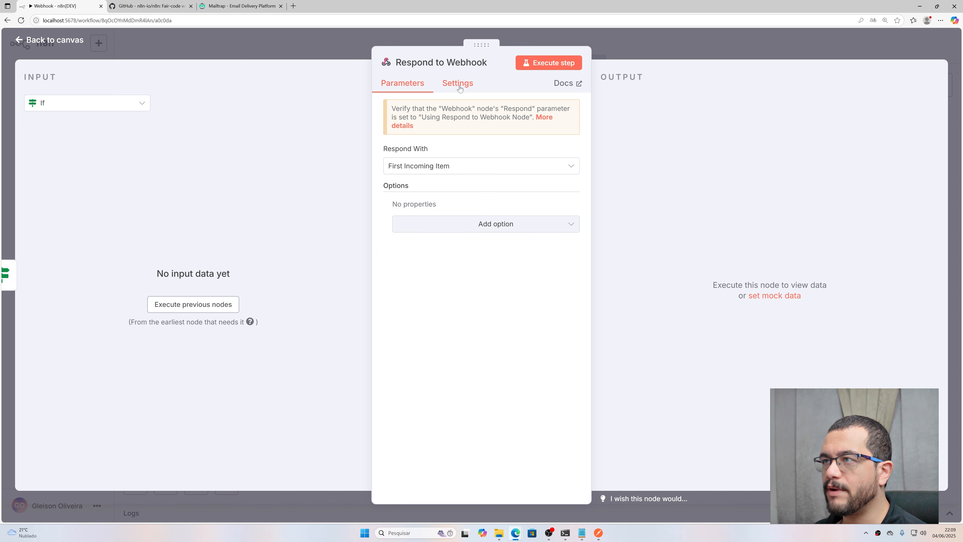
pyautogui.click(458, 82)
pyautogui.click(403, 82)
pyautogui.click(446, 170)
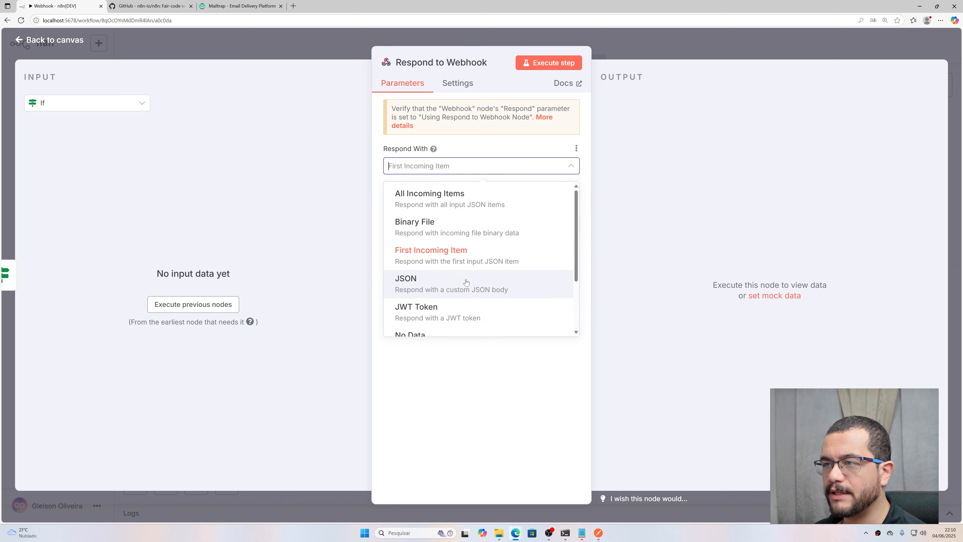
pyautogui.scroll(-2, 467, 280)
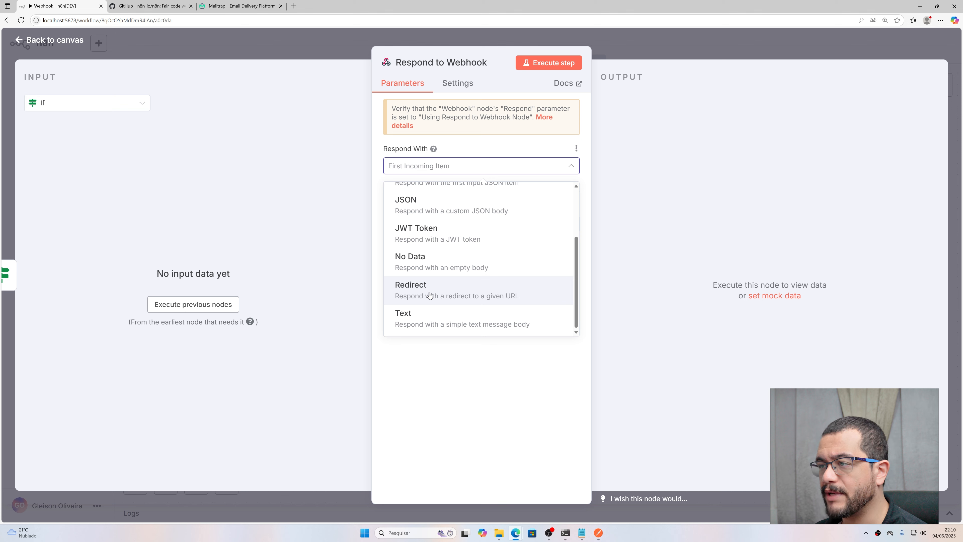
pyautogui.scroll(2, 429, 296)
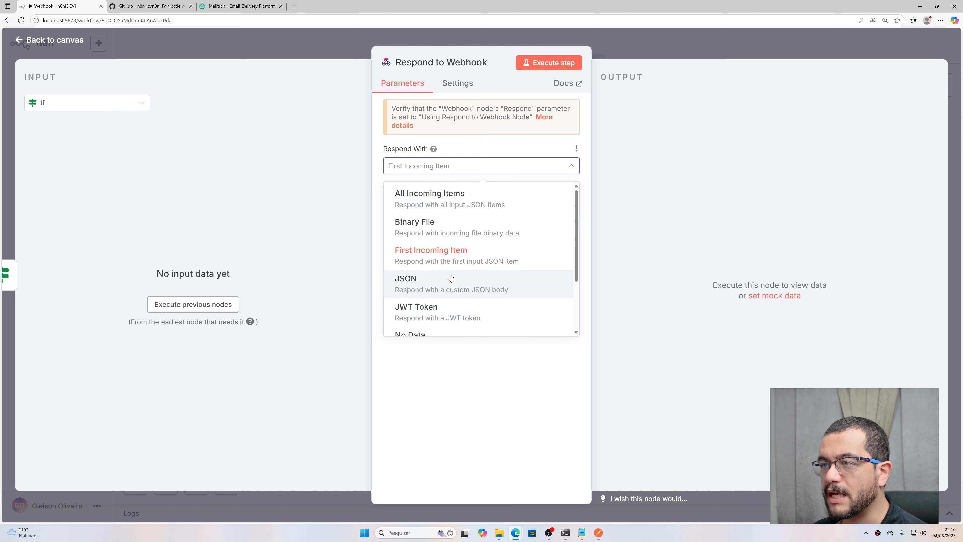
# Step: Respond with a JSON body of {"message": "Invalid data"}
pyautogui.click(427, 293)
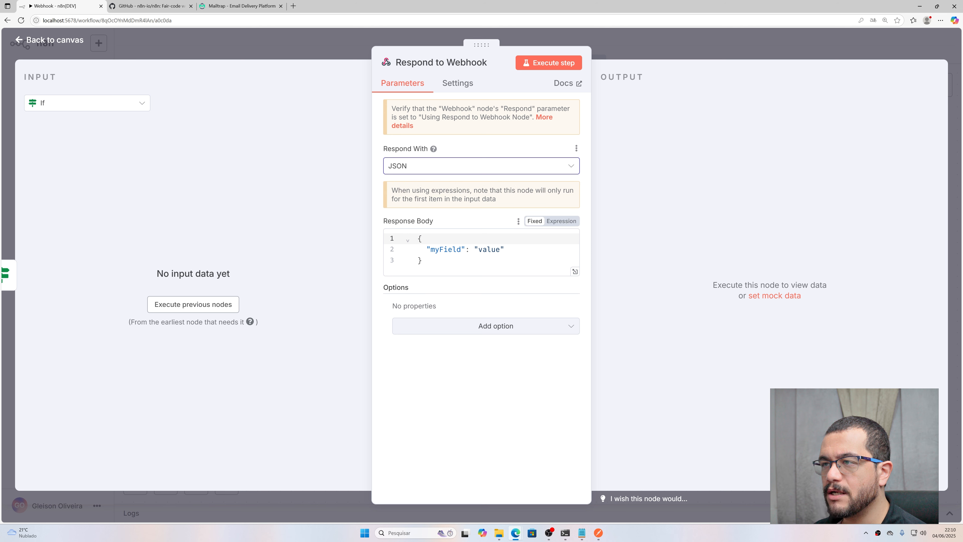
pyautogui.doubleClick(446, 249)
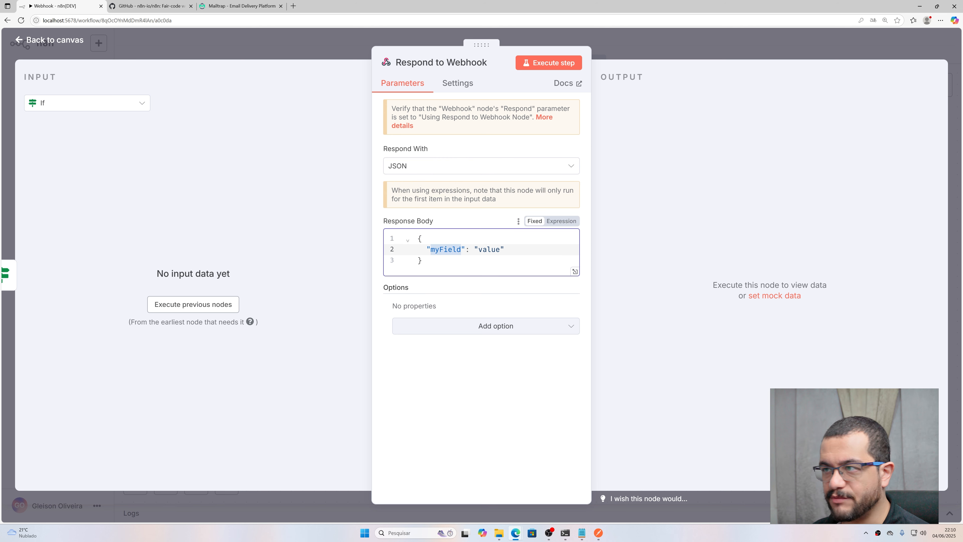
pyautogui.write('message')
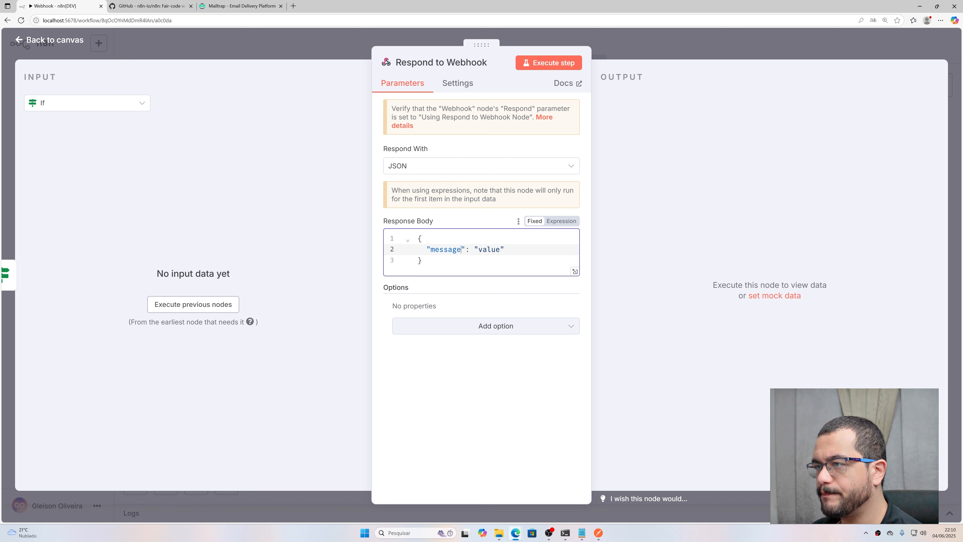
pyautogui.doubleClick(487, 250)
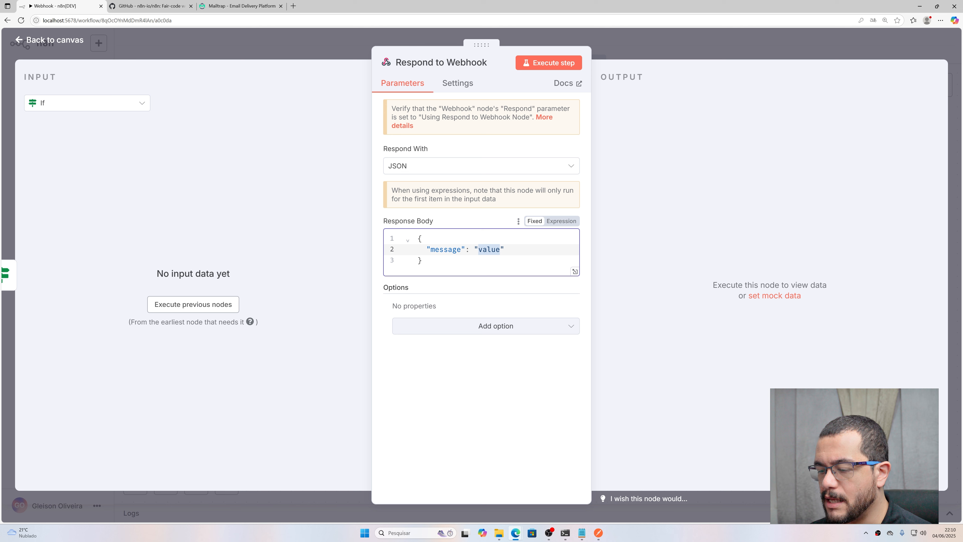
pyautogui.write('Invalid da')
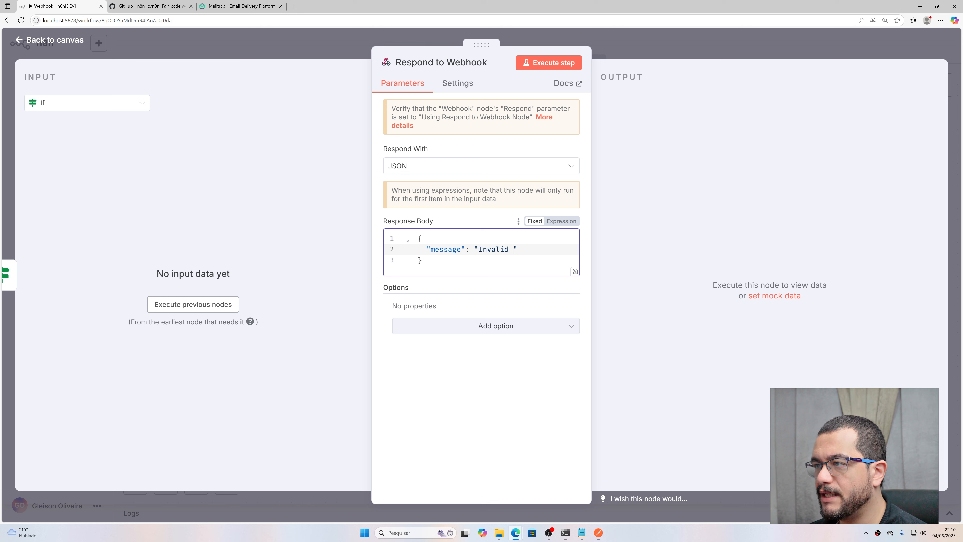
pyautogui.write('ta')
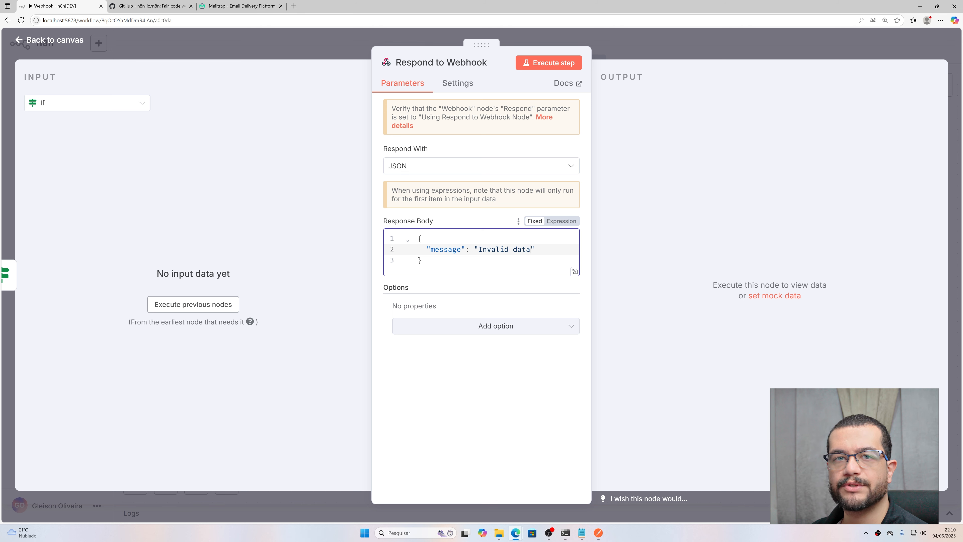
# Step: Add a Response Code option set to 400
pyautogui.click(515, 328)
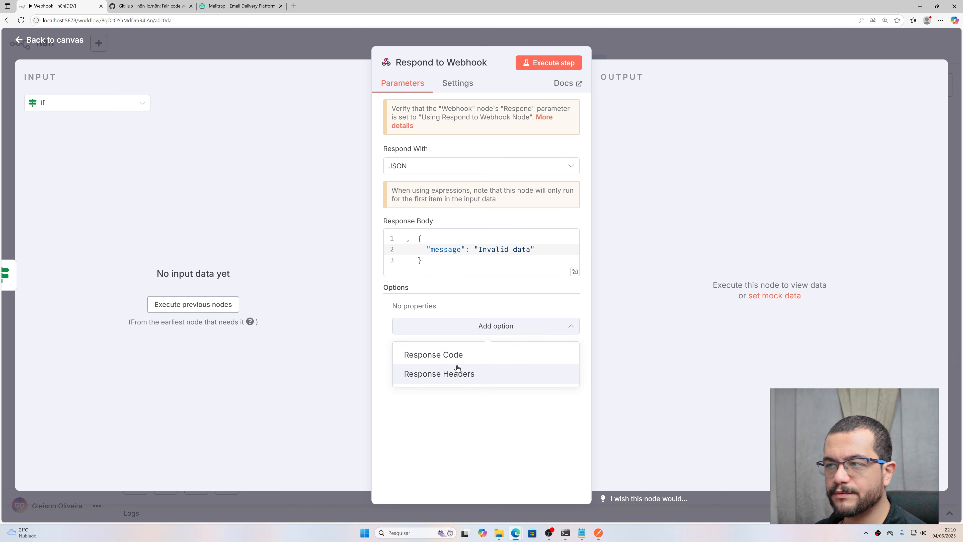
pyautogui.click(446, 354)
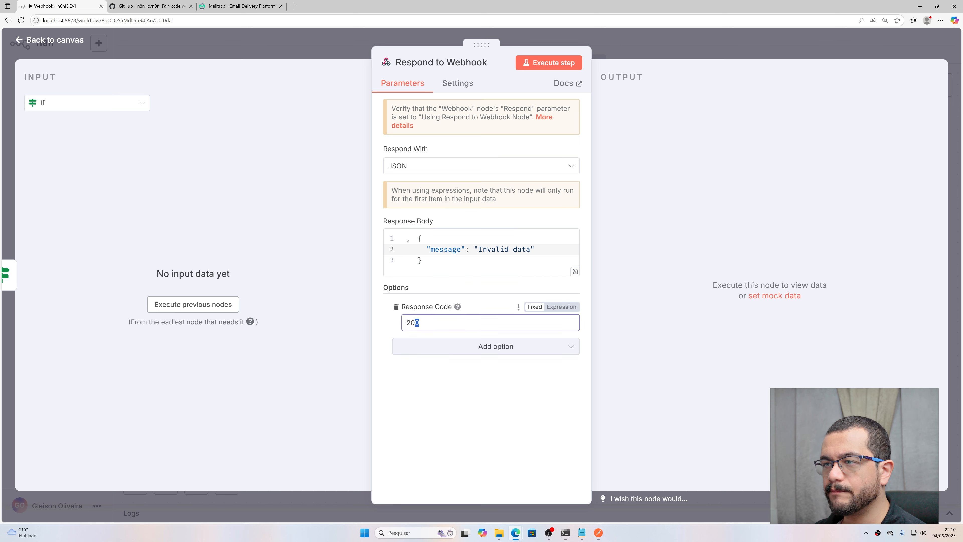
pyautogui.hotkey('ctrl', 'a')
pyautogui.write('400')
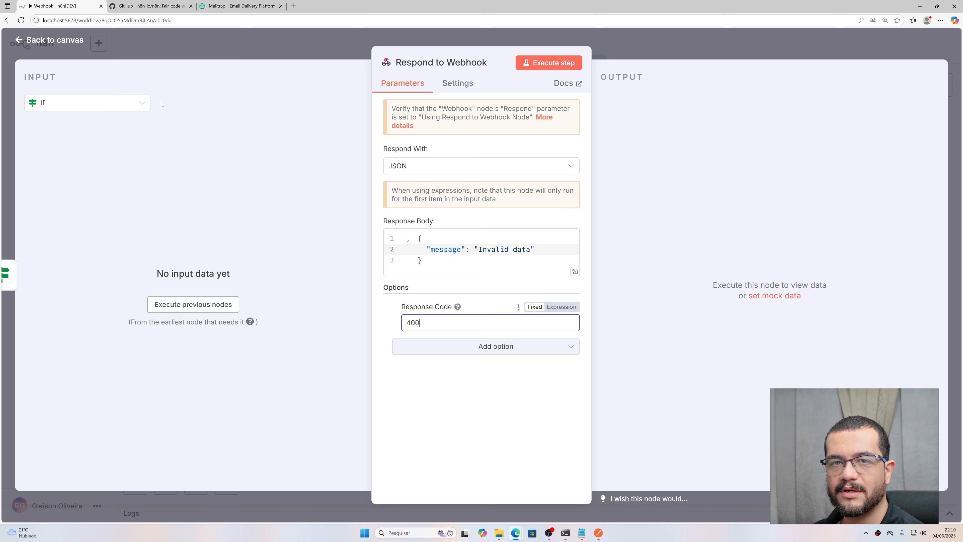
# Step: Switch the input view between the Webhook and If node data, ending on Webhook
pyautogui.click(141, 103)
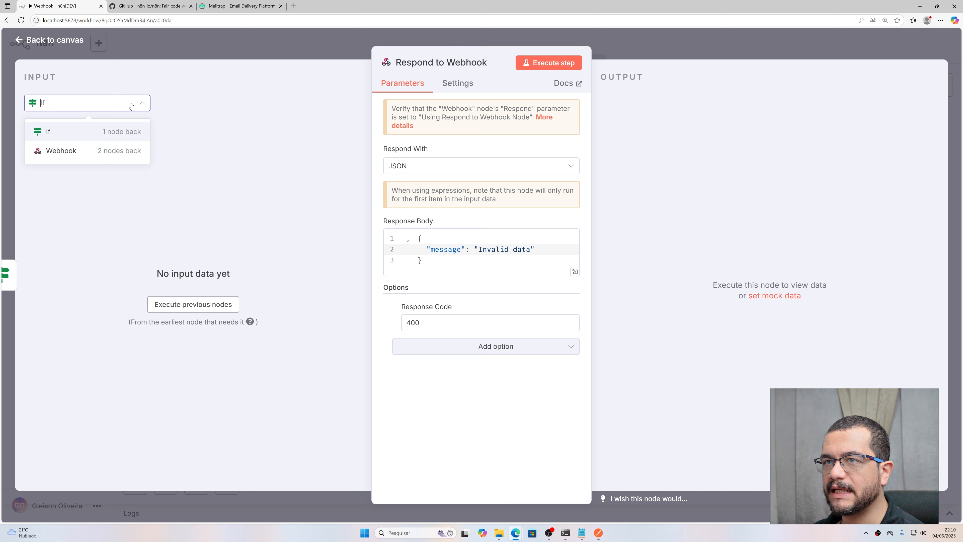
pyautogui.click(88, 154)
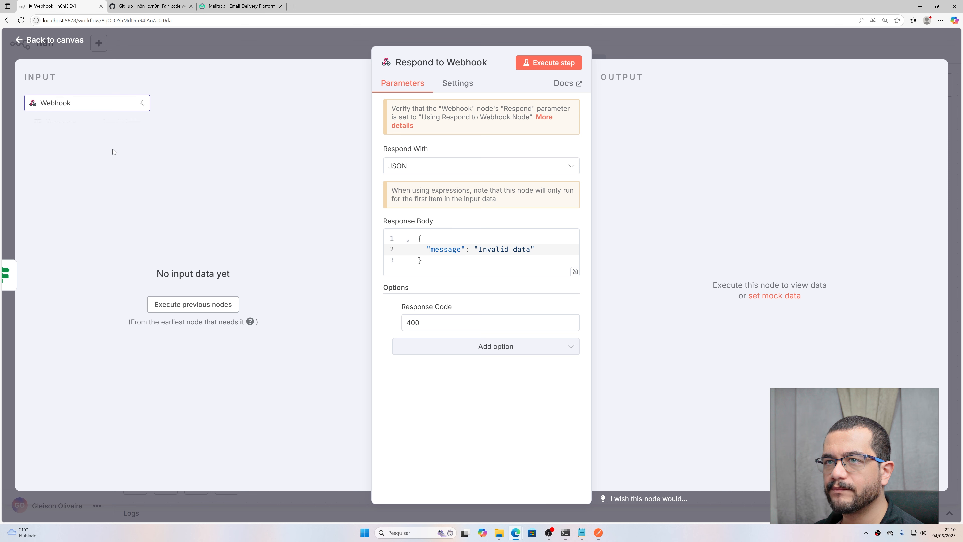
pyautogui.click(142, 107)
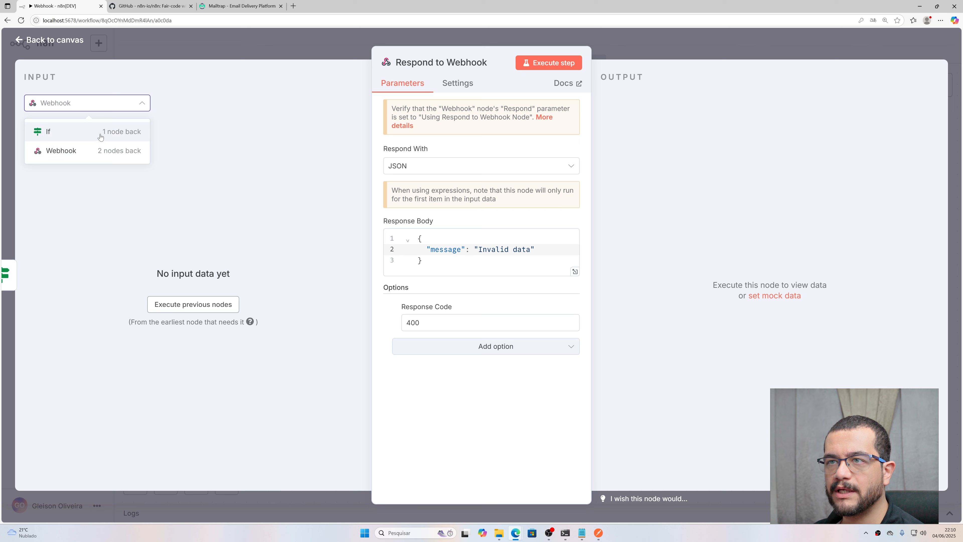
pyautogui.click(101, 137)
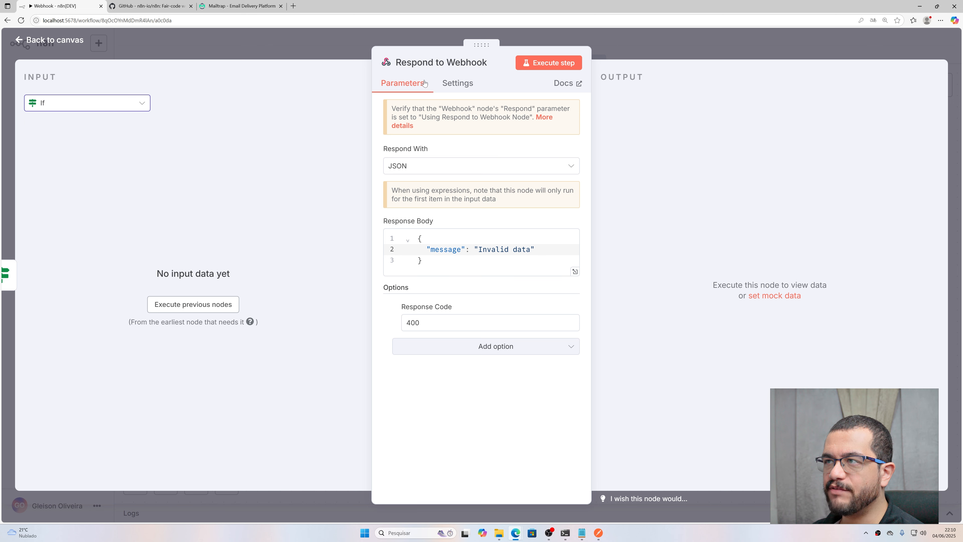
pyautogui.click(115, 108)
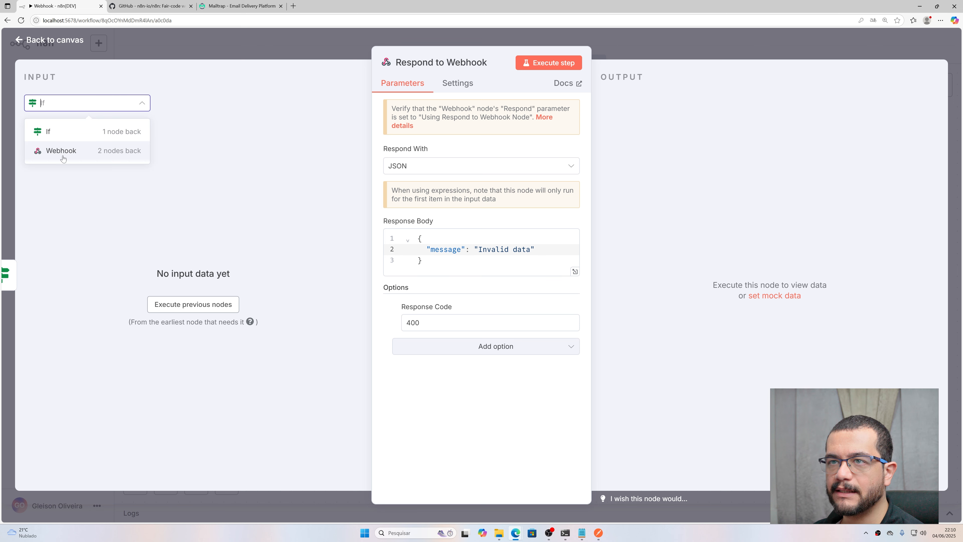
pyautogui.click(75, 151)
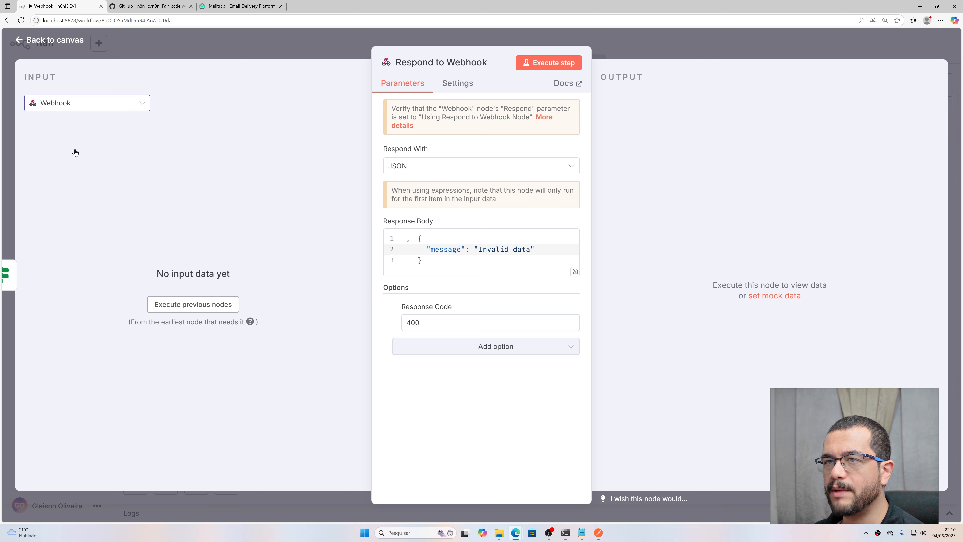
# Step: Save the workflow and activate it for production calls
pyautogui.click(46, 43)
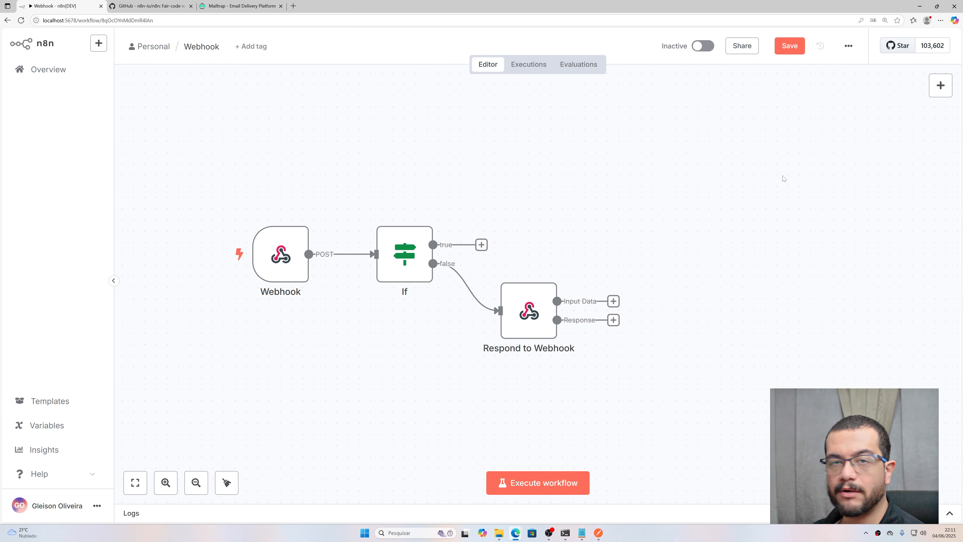
pyautogui.click(790, 46)
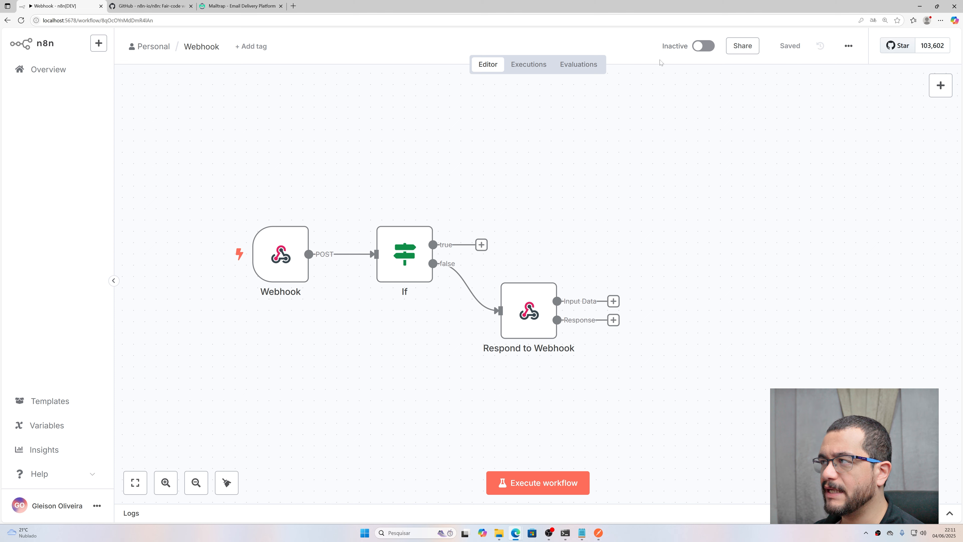
pyautogui.click(705, 46)
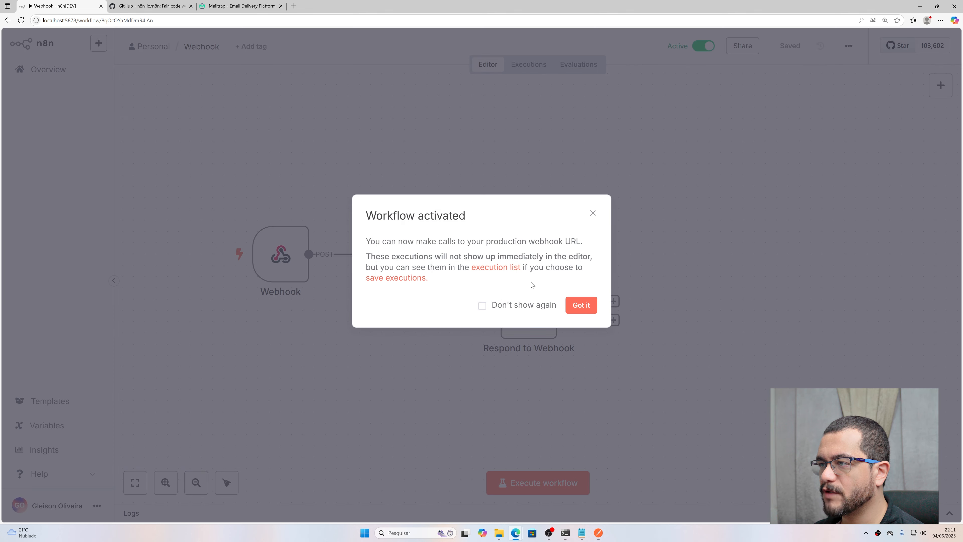
pyautogui.click(582, 304)
pyautogui.moveTo(282, 250)
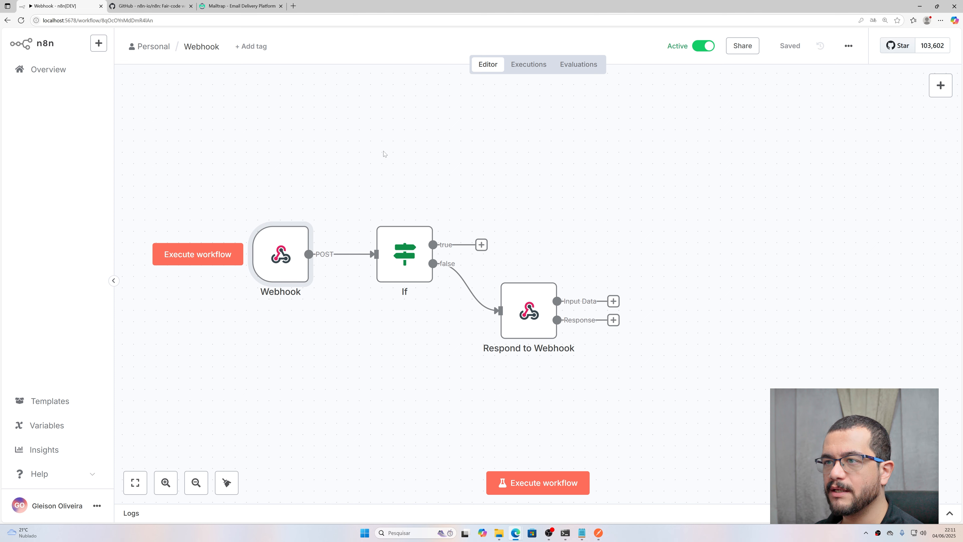
pyautogui.doubleClick(282, 254)
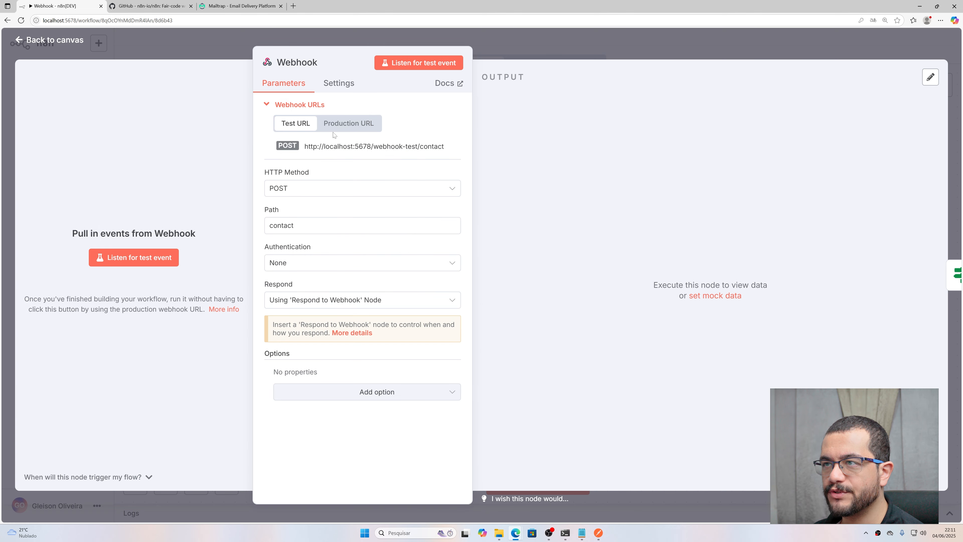
pyautogui.click(346, 127)
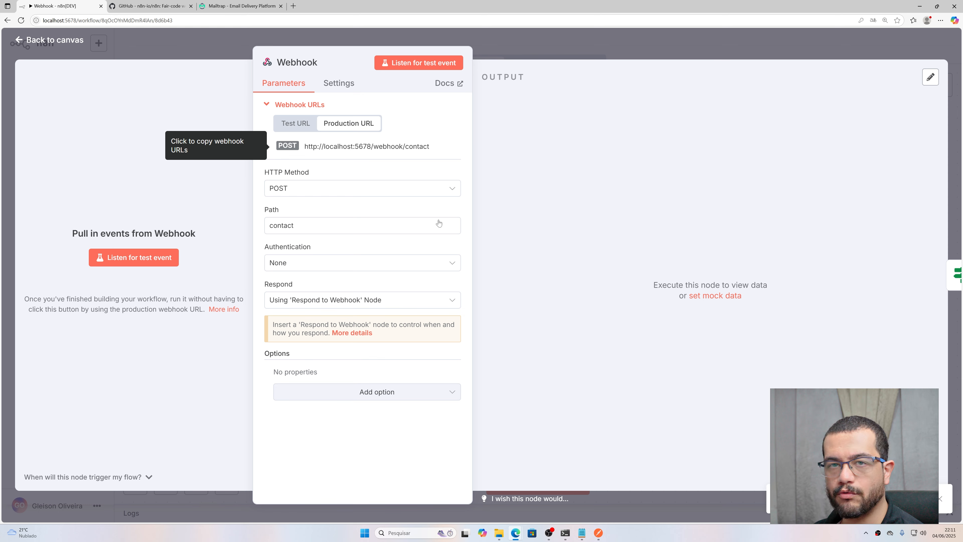
pyautogui.click(600, 535)
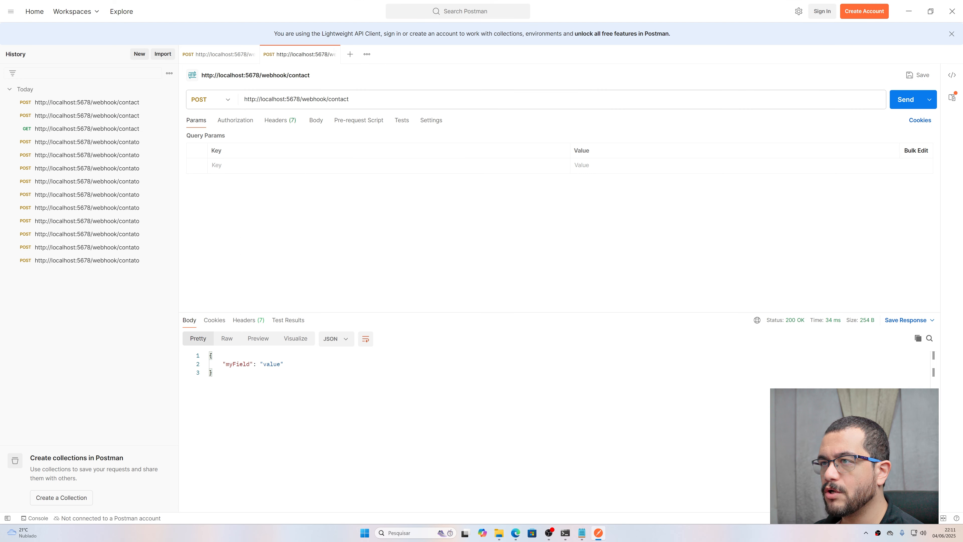
# Step: Paste the production webhook URL into Postman and send it as GET, which fails
pyautogui.moveTo(356, 100); pyautogui.dragTo(241, 100)
pyautogui.write('http://localhost:5678/webhook/contact')
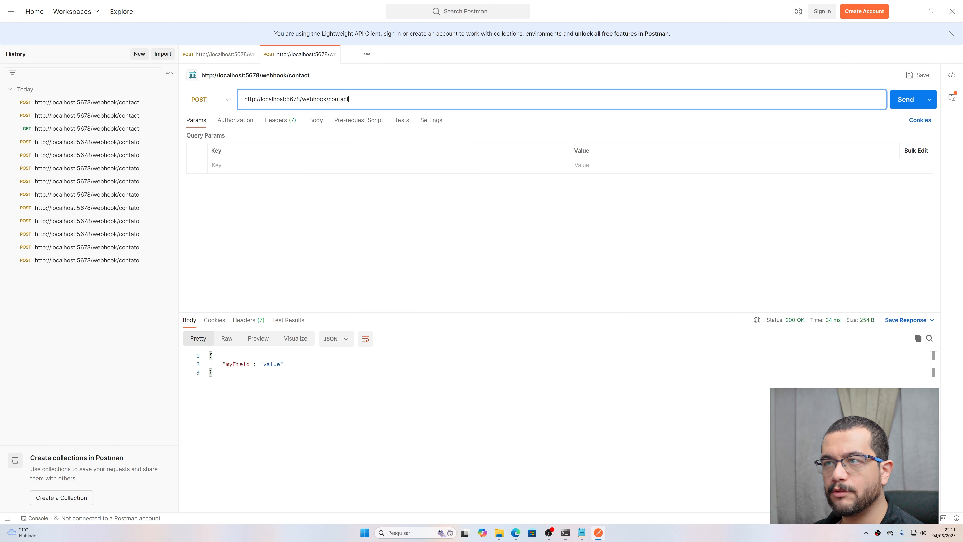
pyautogui.click(226, 103)
pyautogui.click(200, 120)
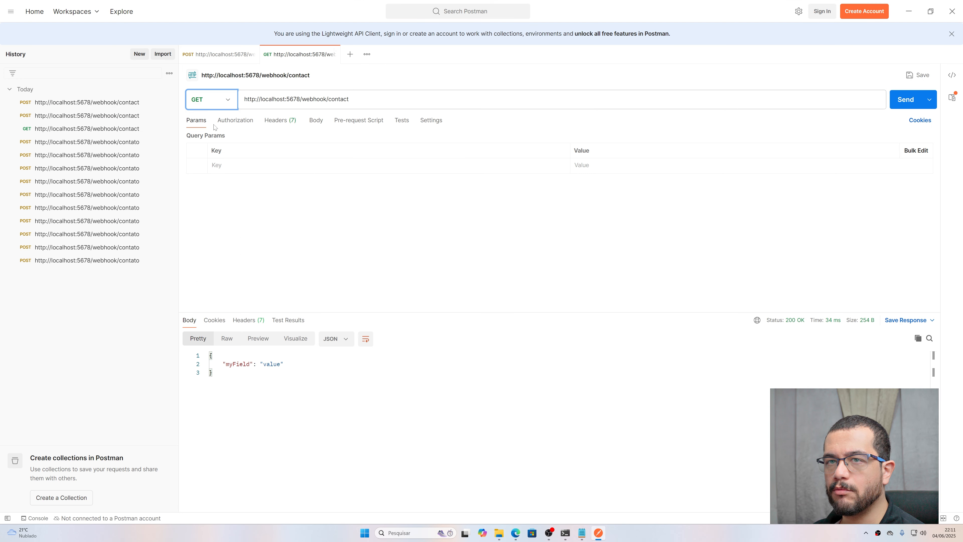
pyautogui.click(905, 99)
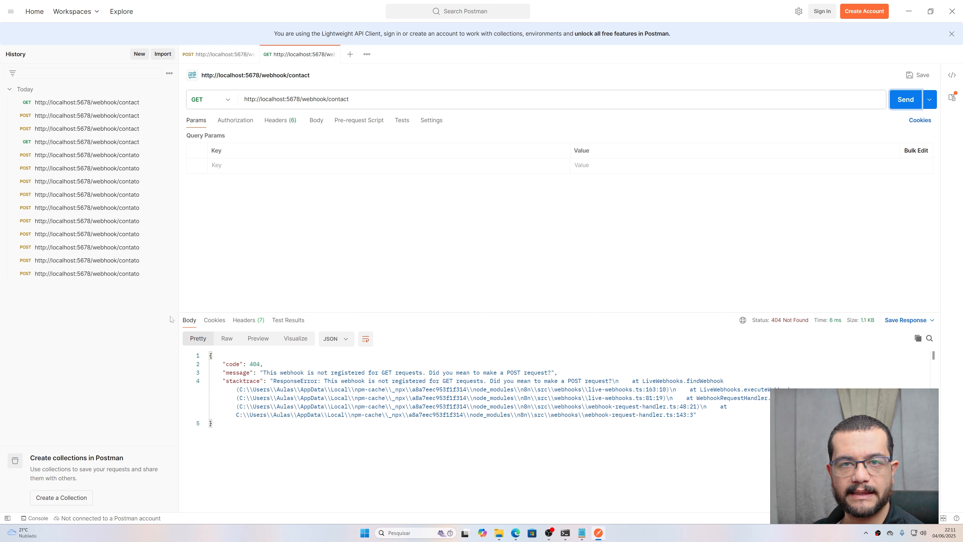
pyautogui.moveTo(381, 372); pyautogui.dragTo(398, 372)
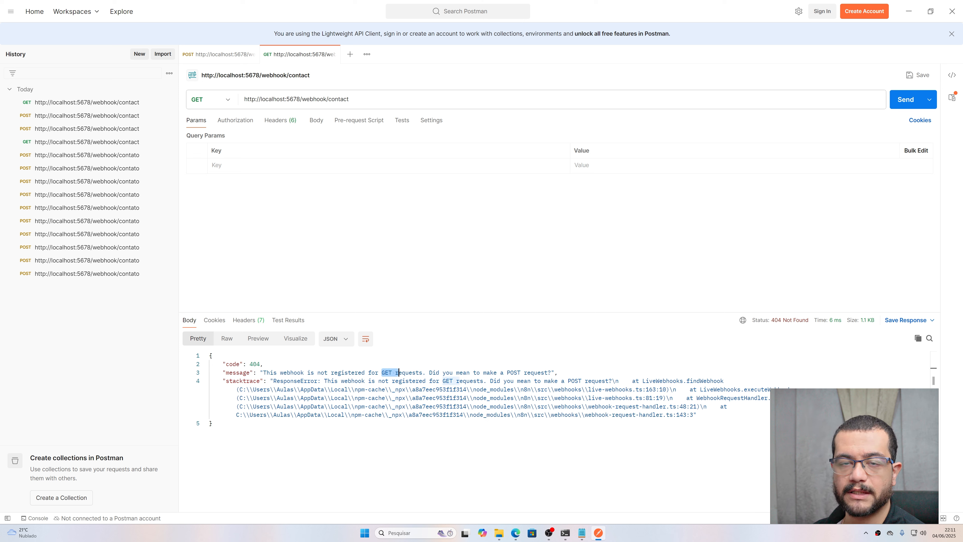
# Step: Resend as a body-less POST and confirm the 400 'Invalid data' response
pyautogui.click(228, 100)
pyautogui.click(207, 137)
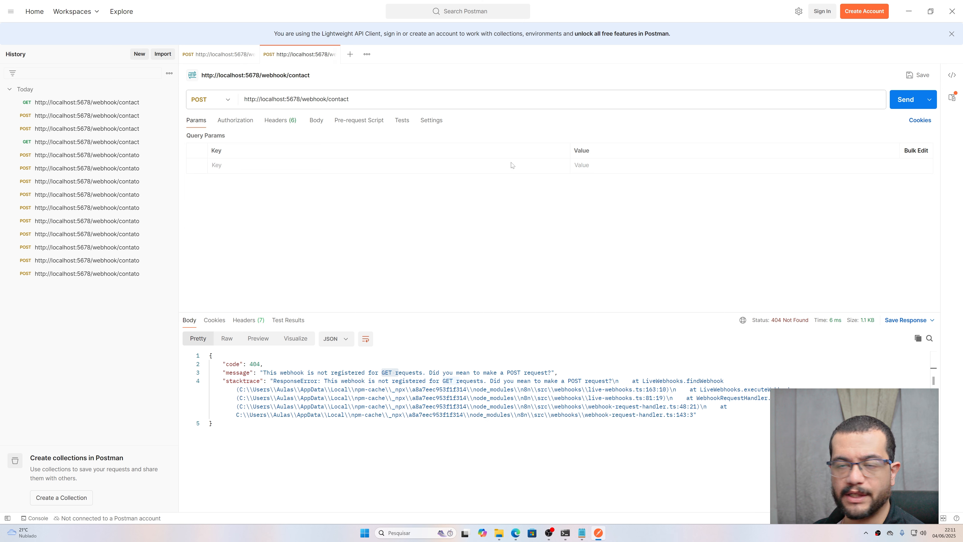
pyautogui.click(893, 102)
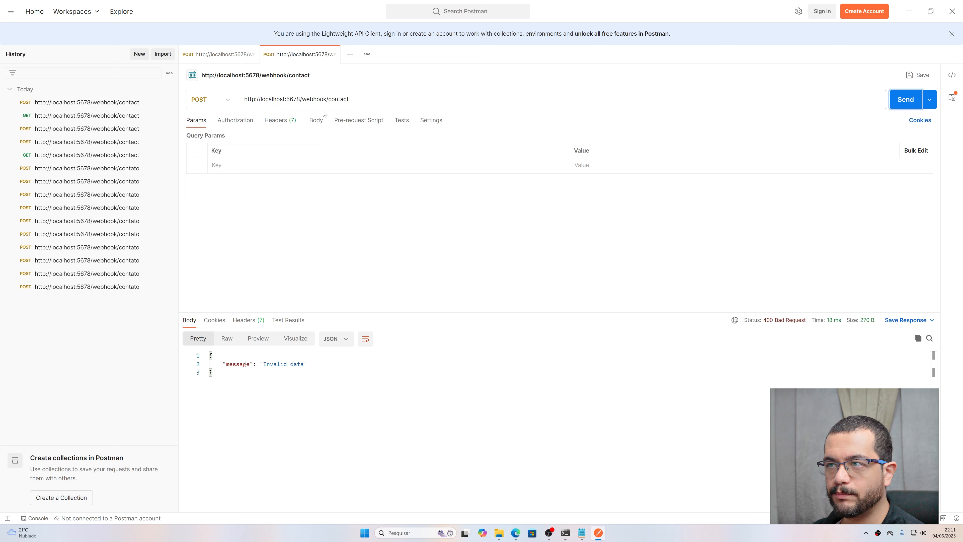
pyautogui.click(321, 121)
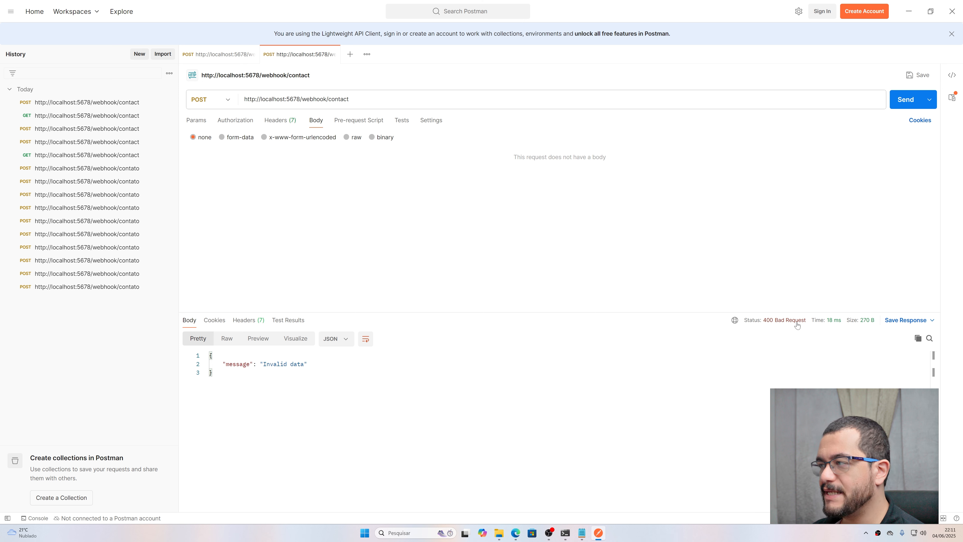
pyautogui.moveTo(774, 321)
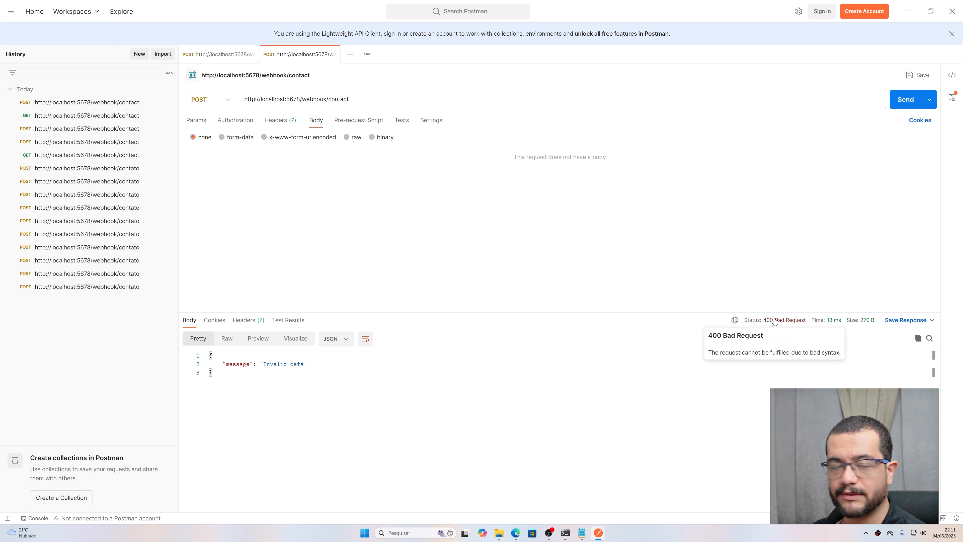
pyautogui.moveTo(223, 364); pyautogui.dragTo(212, 355)
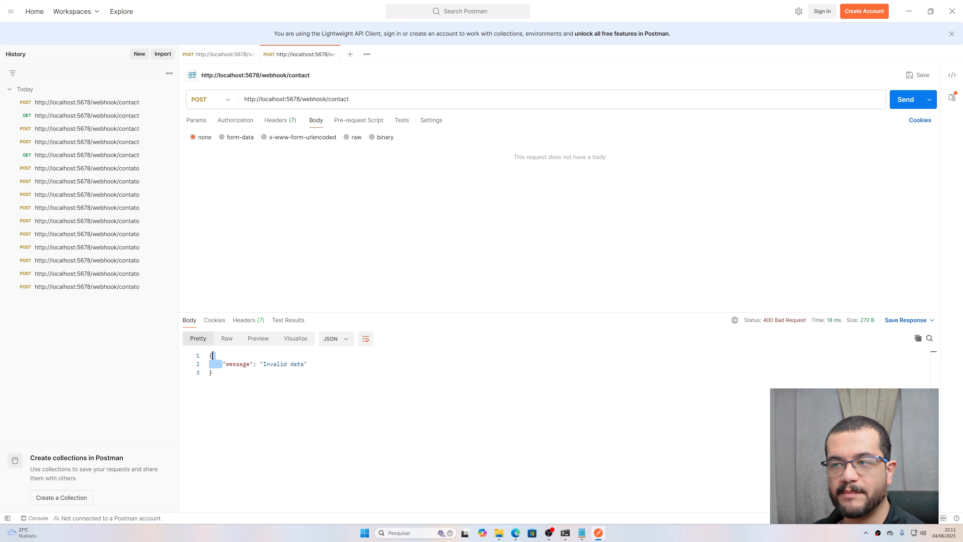
pyautogui.moveTo(515, 532)
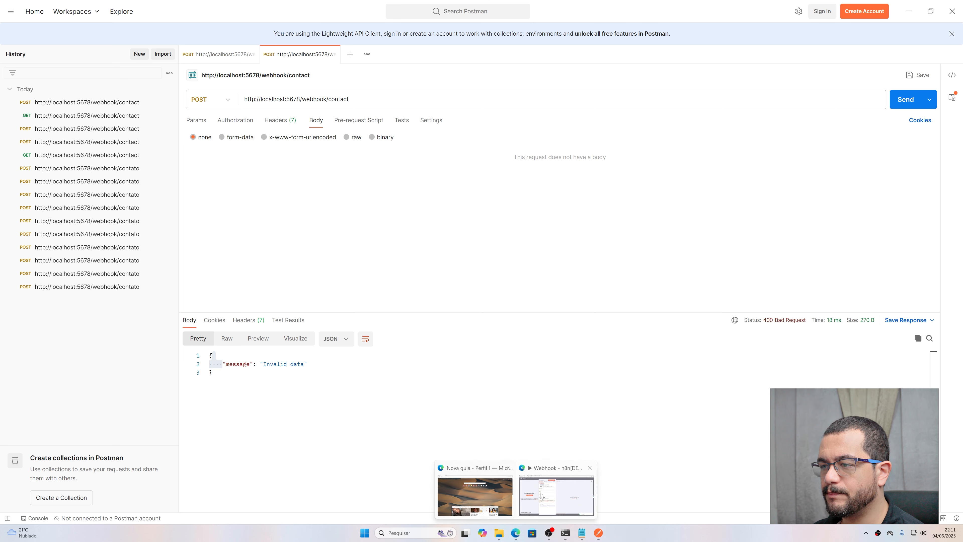
pyautogui.click(551, 472)
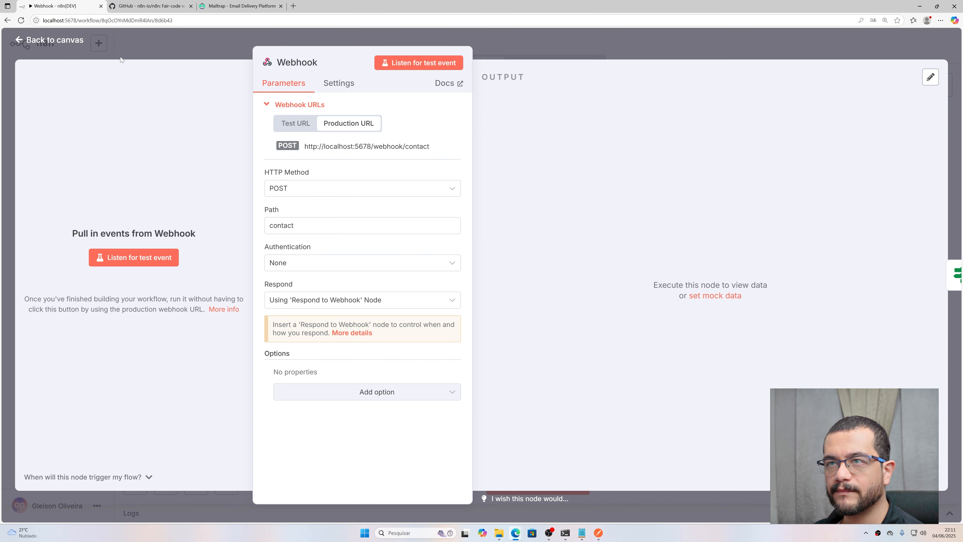
# Step: Close the Webhook node and review the If node's name, email and message conditions
pyautogui.click(73, 41)
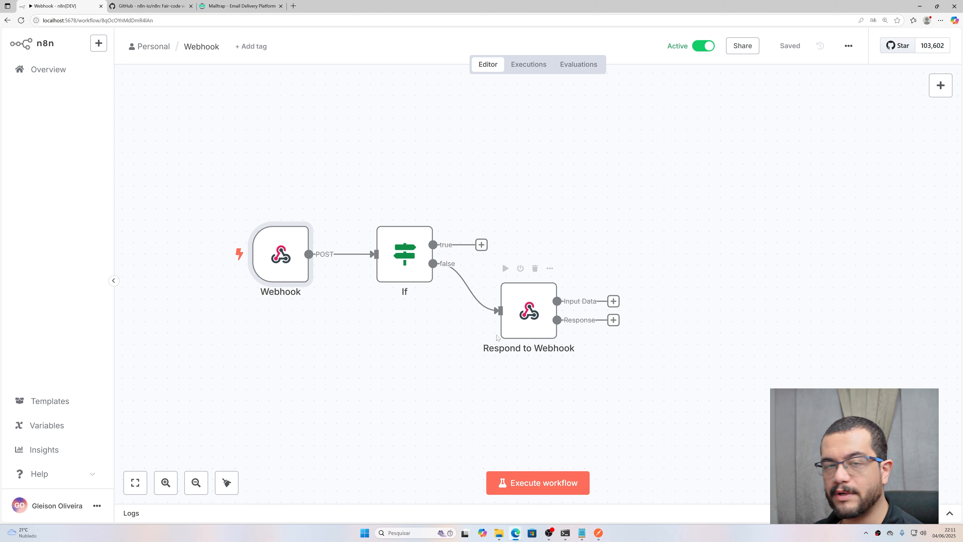
pyautogui.doubleClick(408, 263)
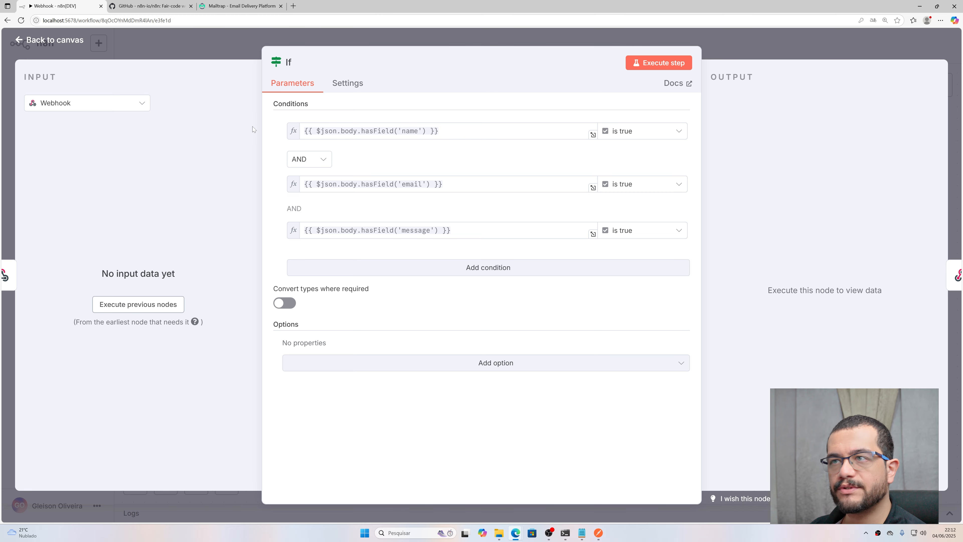
pyautogui.click(186, 53)
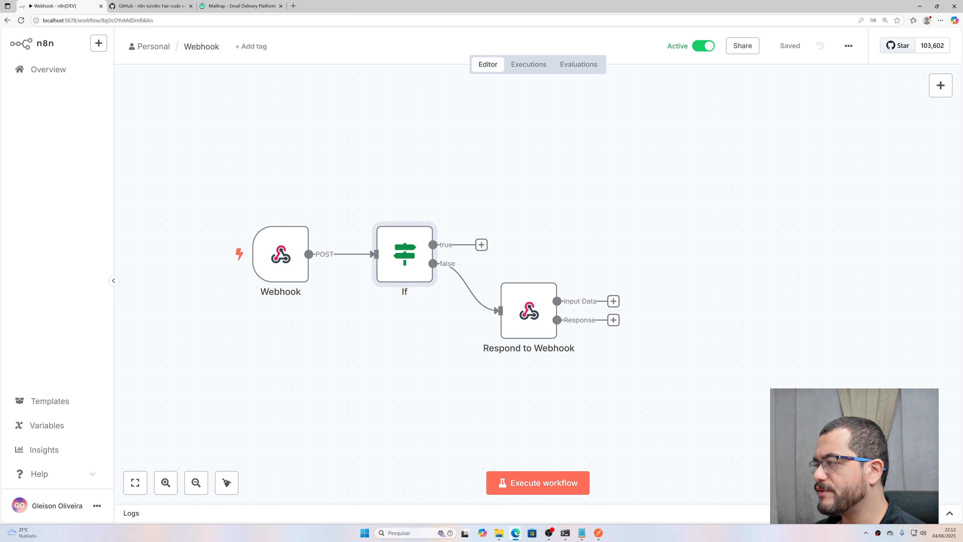
pyautogui.hotkey('alt', 'Tab')
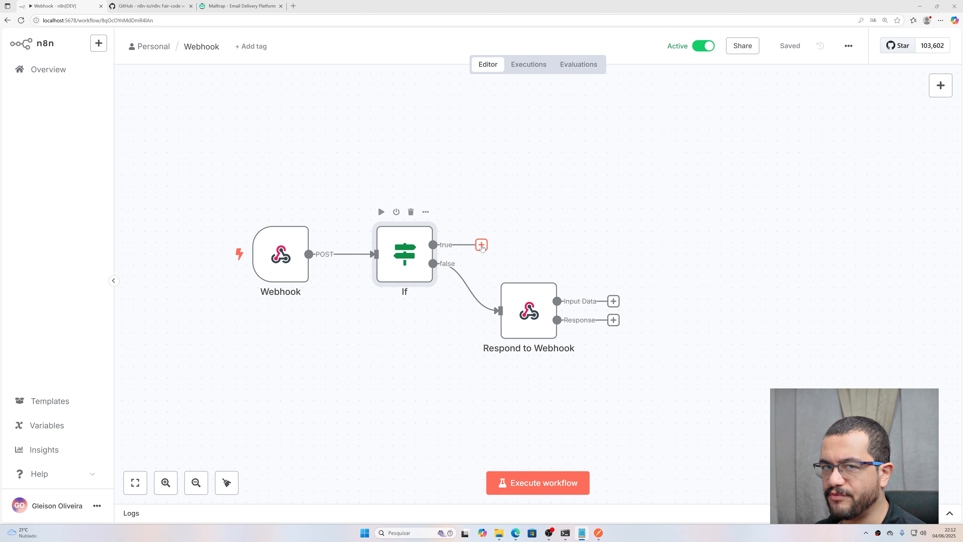
# Step: Add an Execute A Sub Workflow node on If's true branch and open Enviar email separately
pyautogui.click(481, 245)
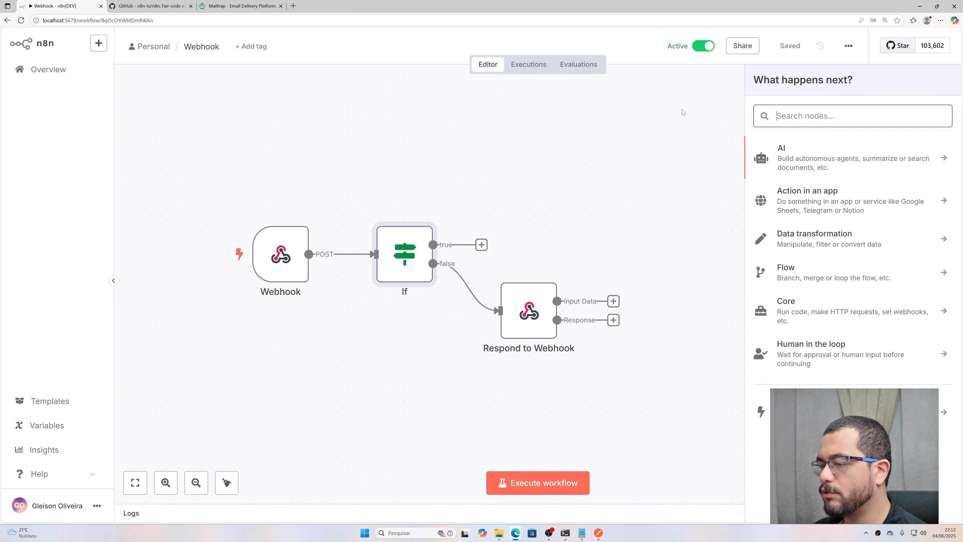
pyautogui.write('wor')
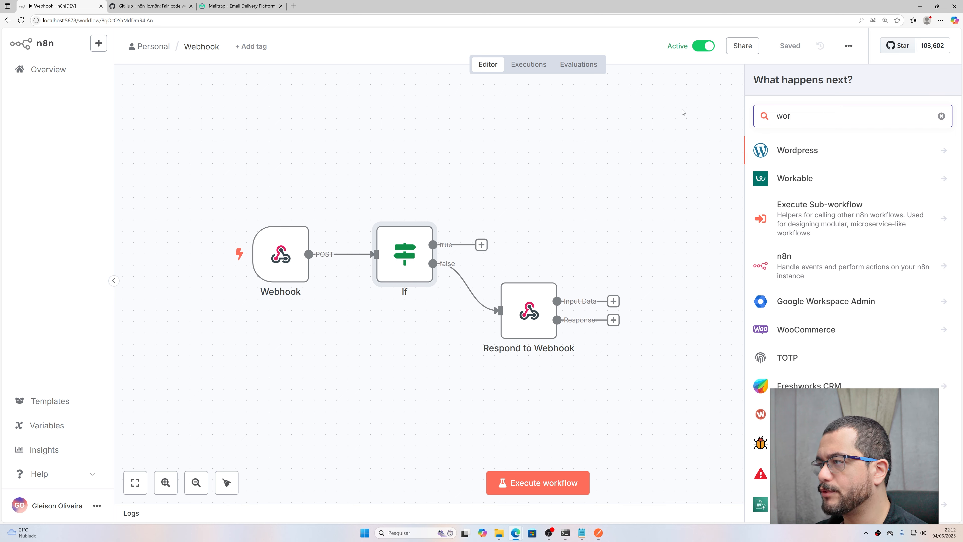
pyautogui.click(814, 218)
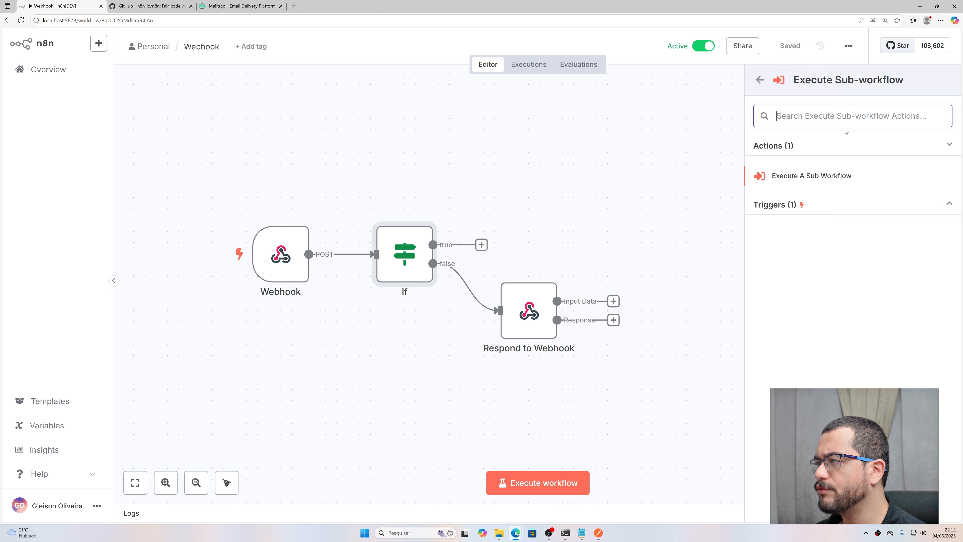
pyautogui.click(789, 180)
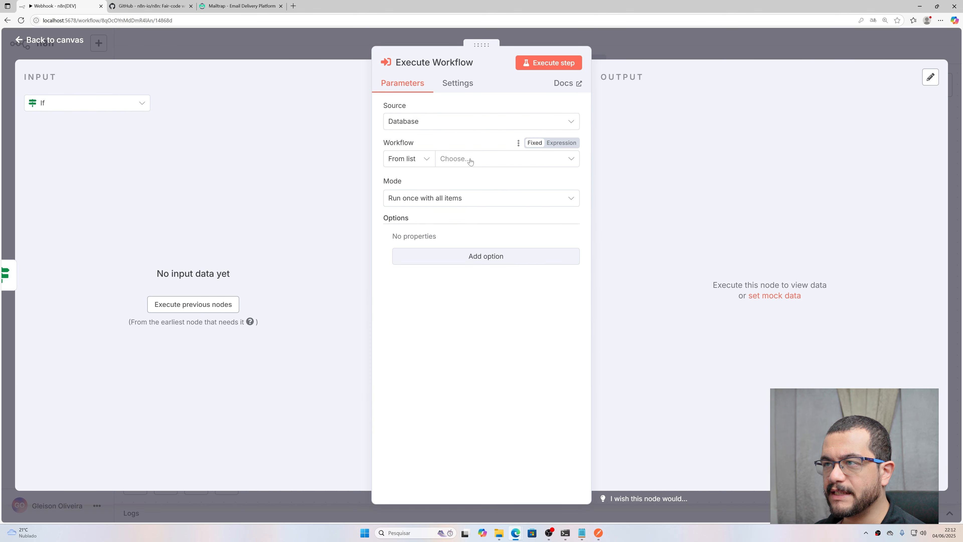
pyautogui.click(457, 163)
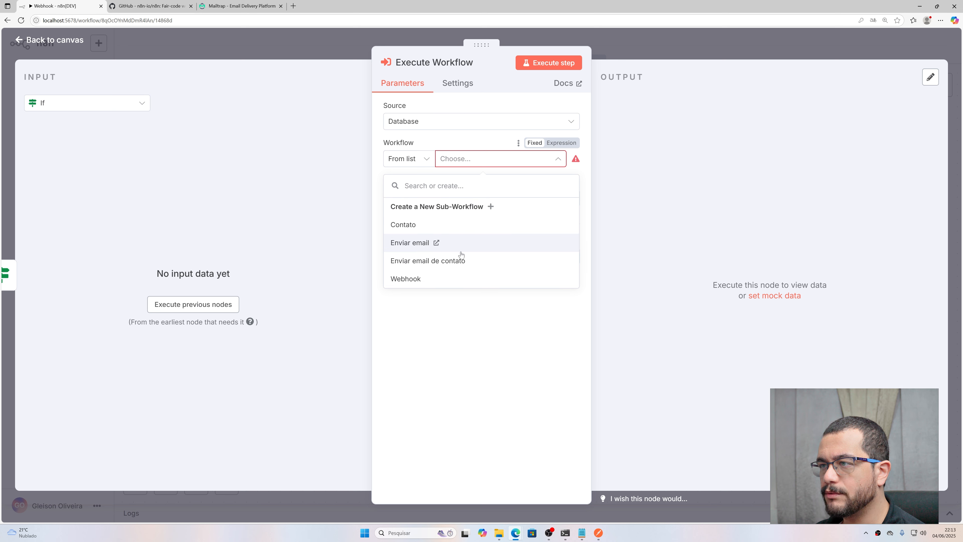
pyautogui.click(436, 242)
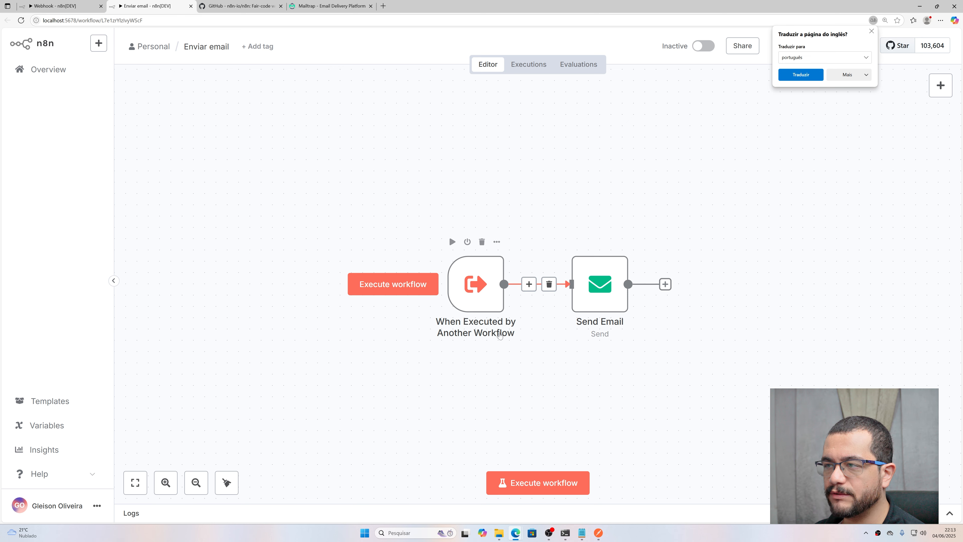
# Step: Inspect the Enviar email trigger node's context menu, then close that tab
pyautogui.rightClick(481, 304)
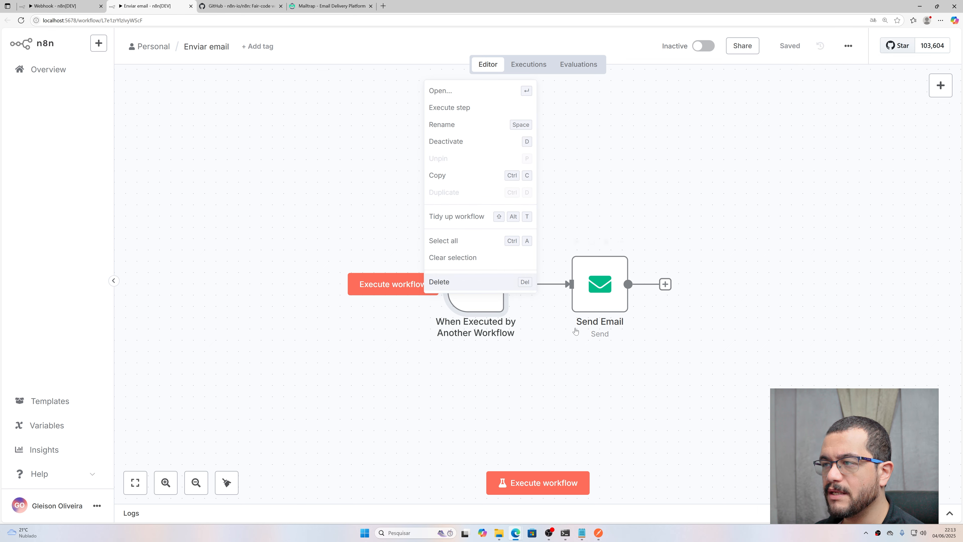
pyautogui.click(191, 6)
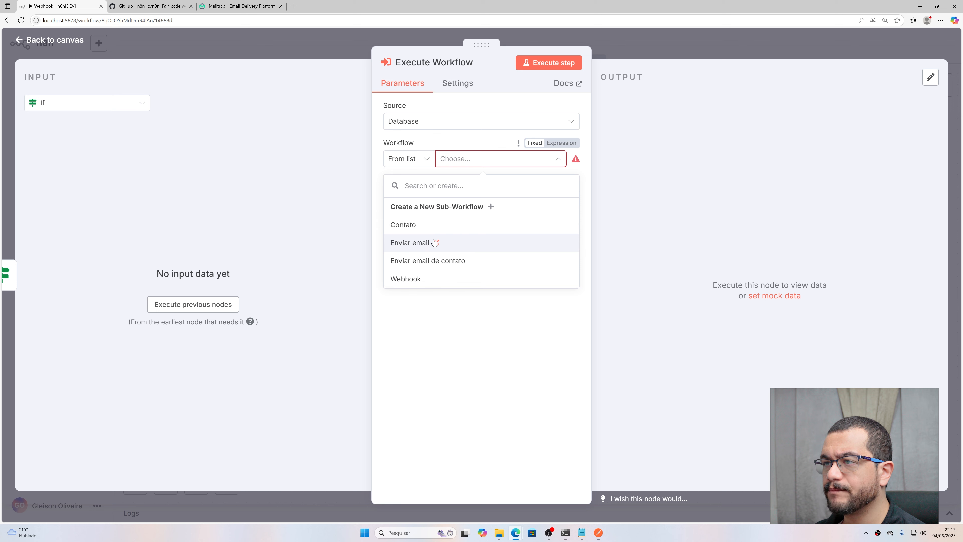
# Step: Call the Enviar email workflow in Run once for each item mode
pyautogui.click(408, 245)
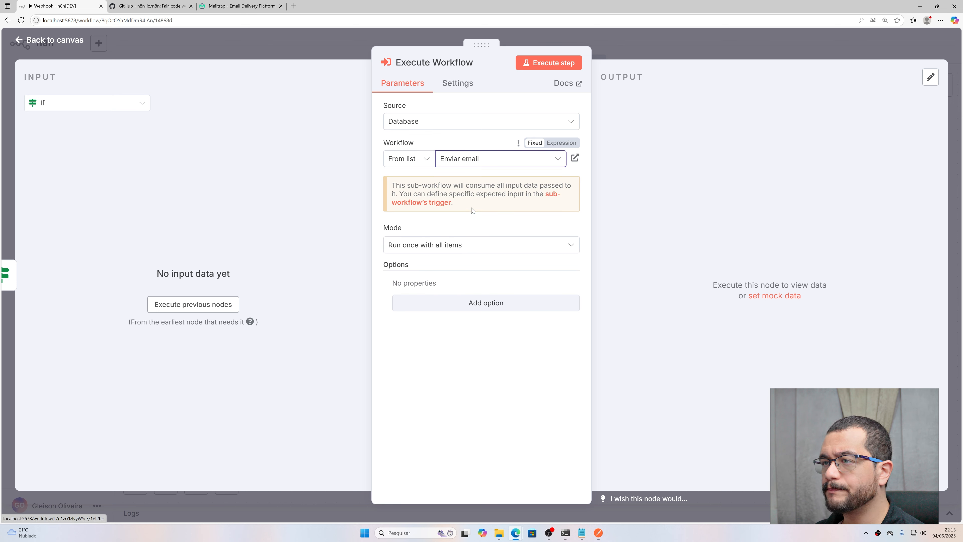
pyautogui.click(473, 246)
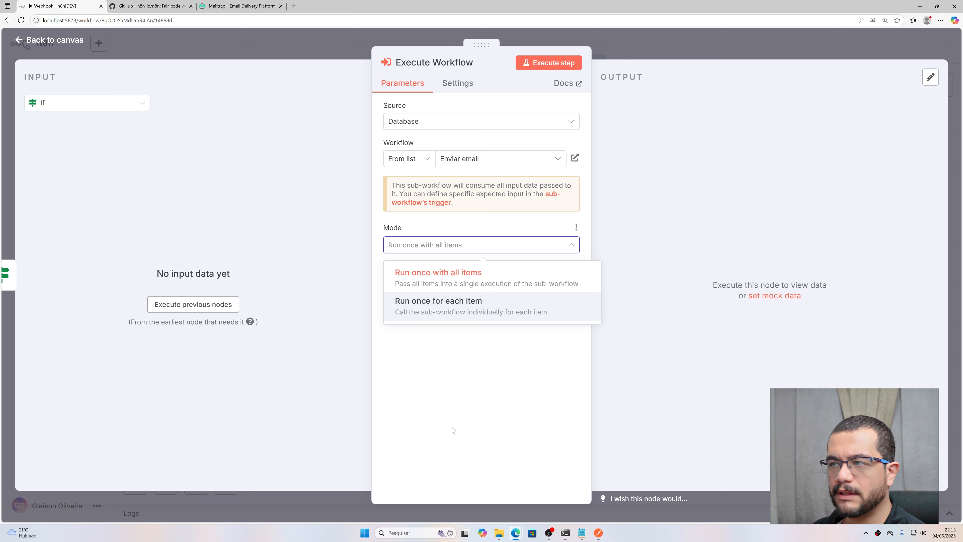
pyautogui.click(470, 309)
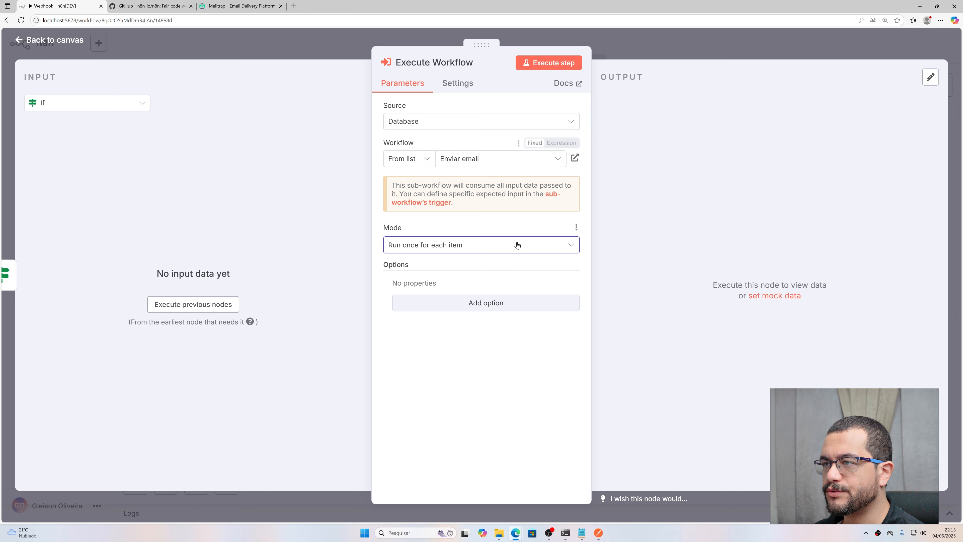
pyautogui.click(81, 45)
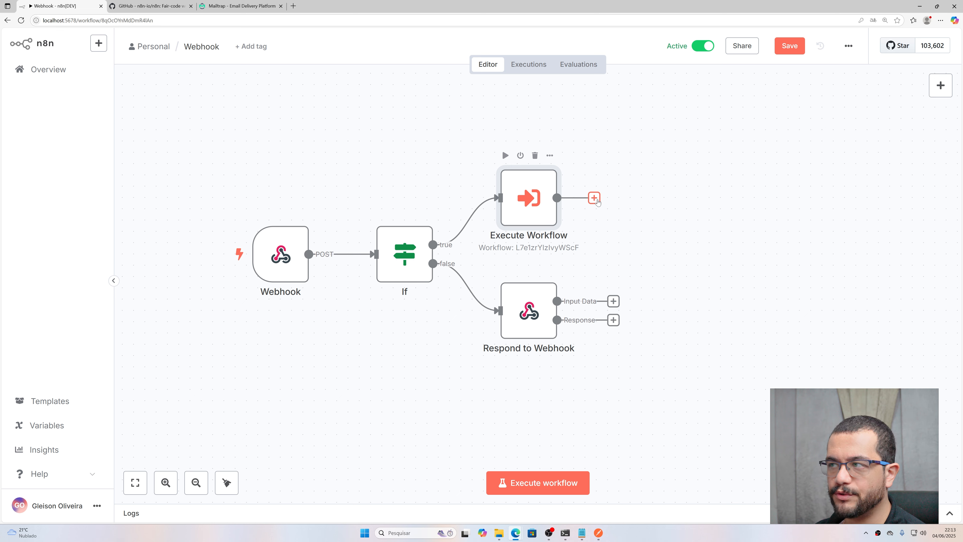
# Step: Add a Respond to Webhook node after Execute Workflow returning JSON {"message": "Message sent"}
pyautogui.click(594, 198)
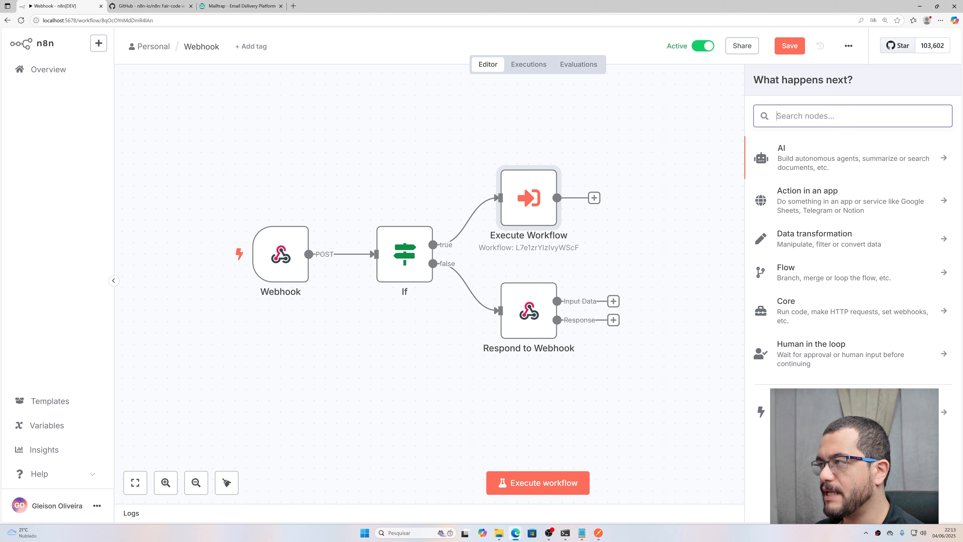
pyautogui.write('respo')
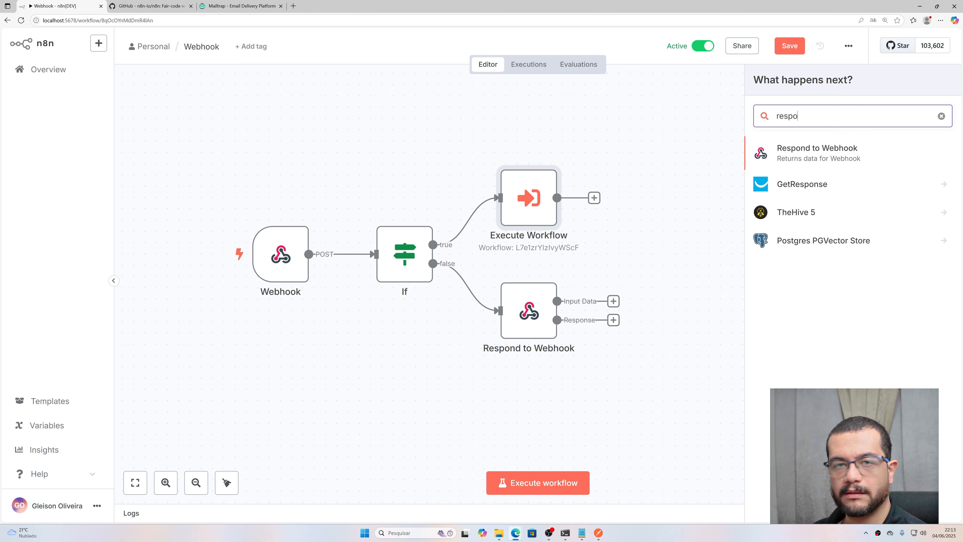
pyautogui.click(844, 153)
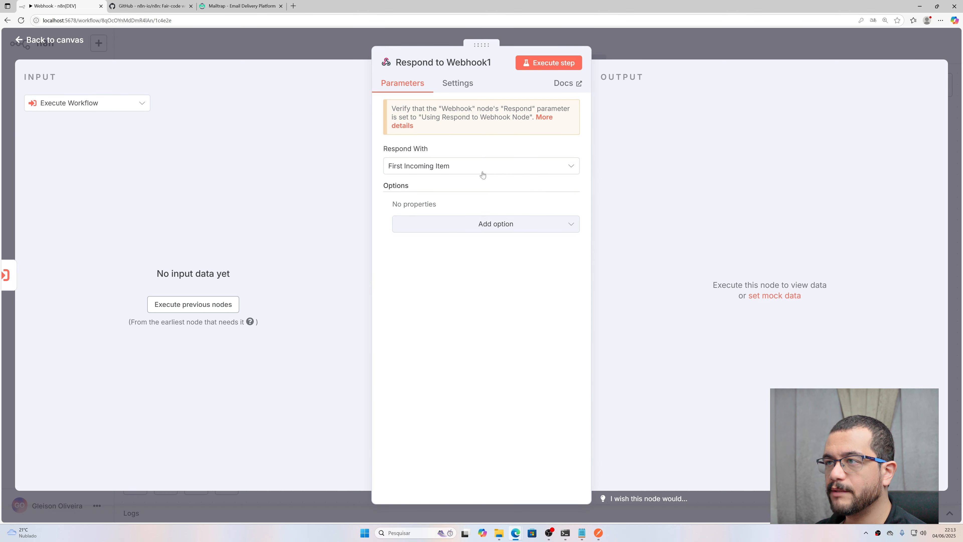
pyautogui.click(463, 168)
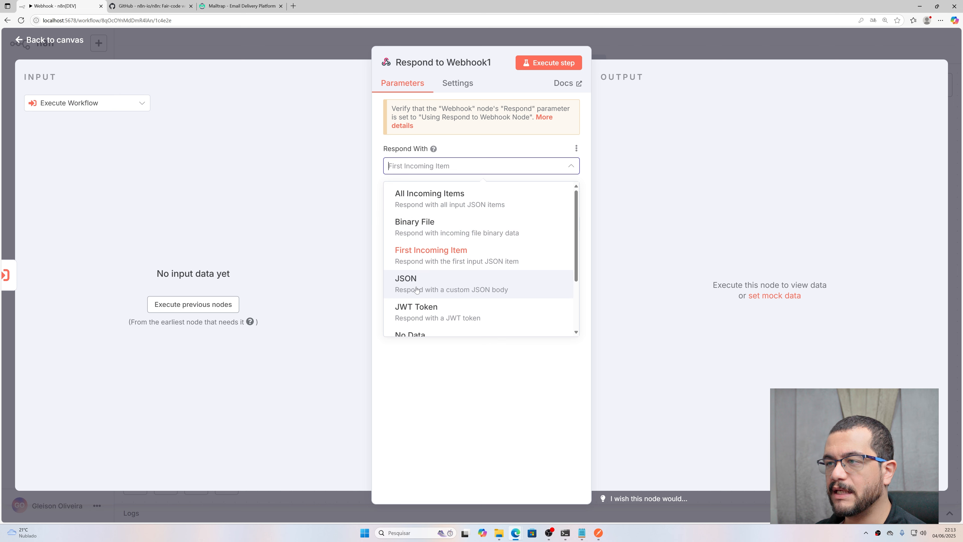
pyautogui.click(437, 287)
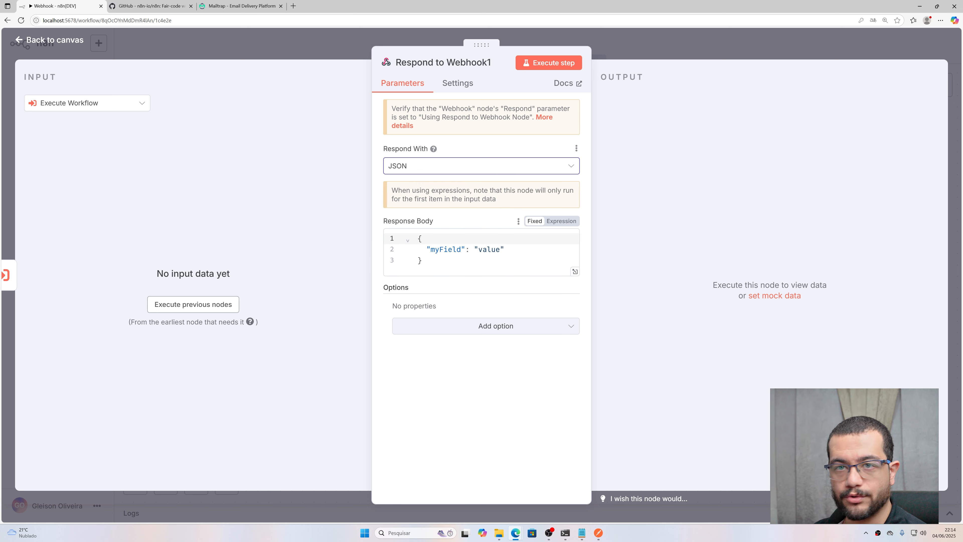
pyautogui.doubleClick(446, 250)
pyautogui.write('message')
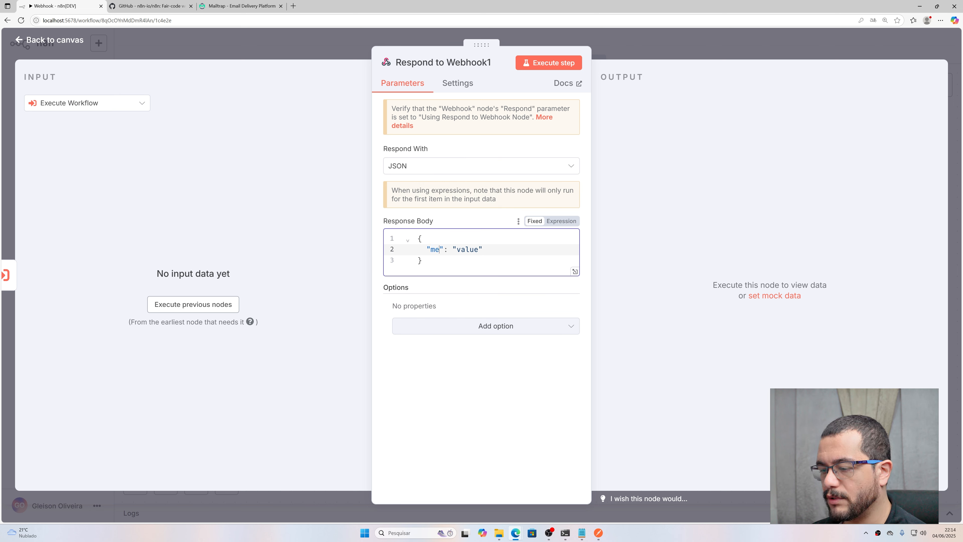
pyautogui.doubleClick(489, 249)
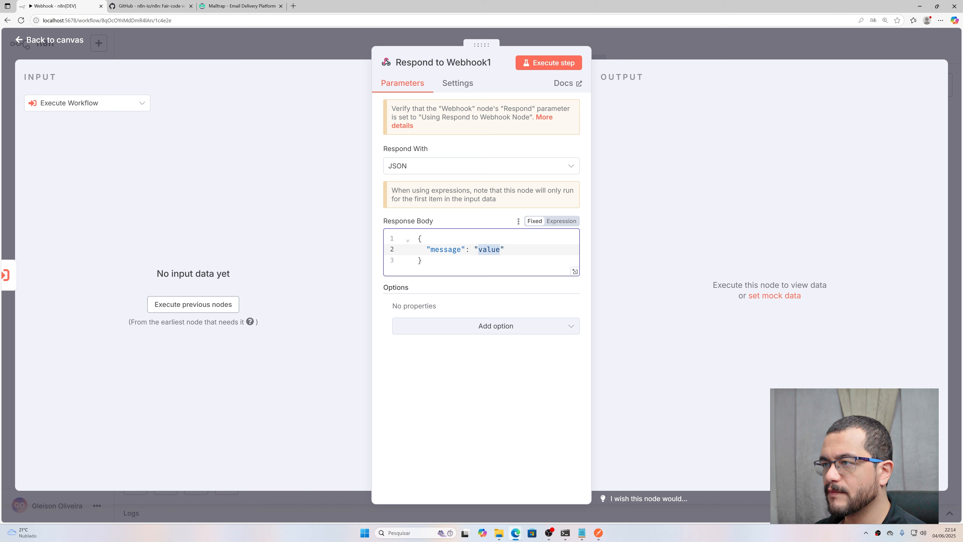
pyautogui.write('Message sent')
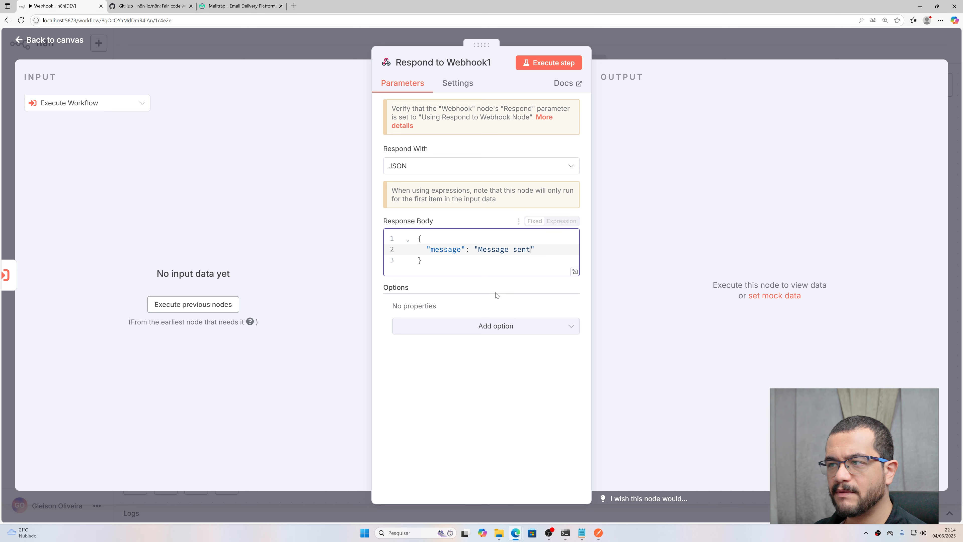
# Step: Add a Response Code option, keeping its value at 200
pyautogui.click(492, 326)
pyautogui.click(451, 354)
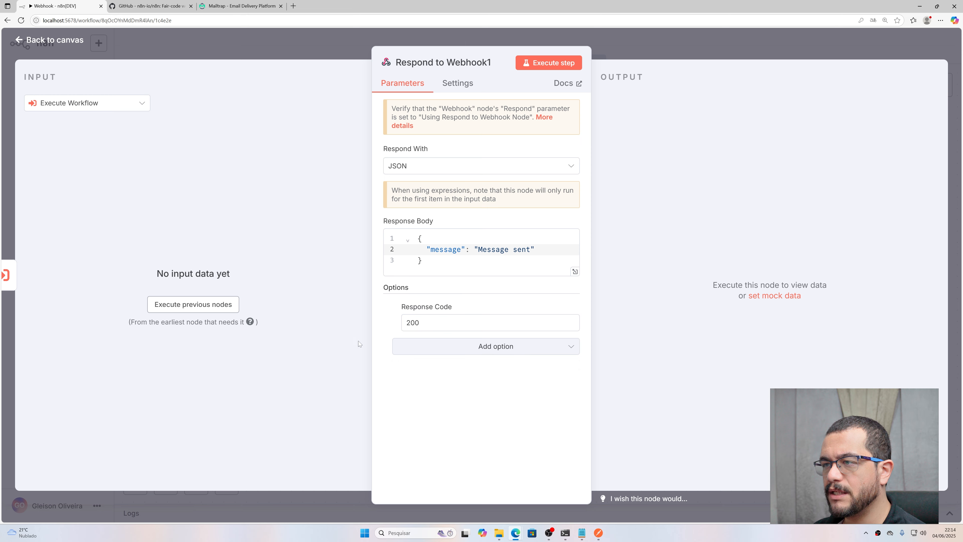
pyautogui.click(416, 322)
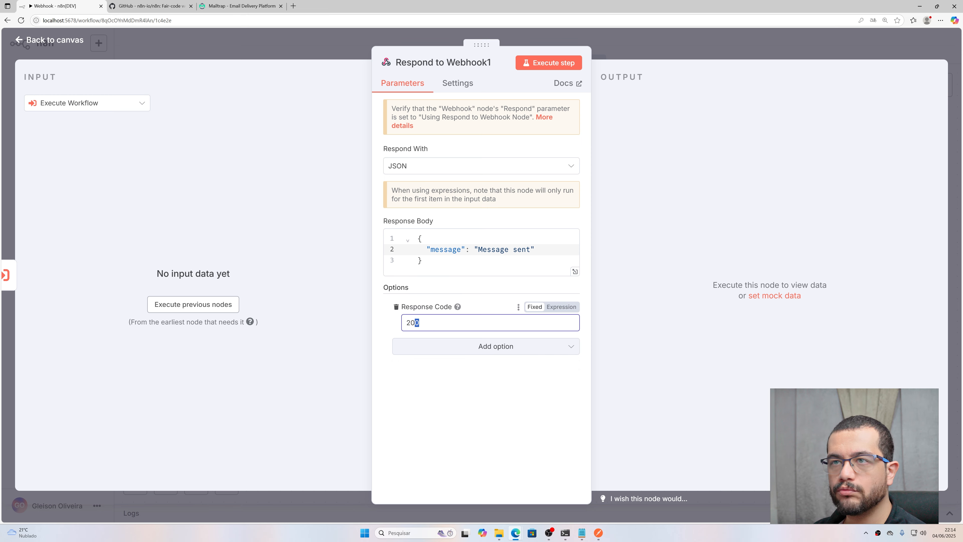
pyautogui.click(65, 40)
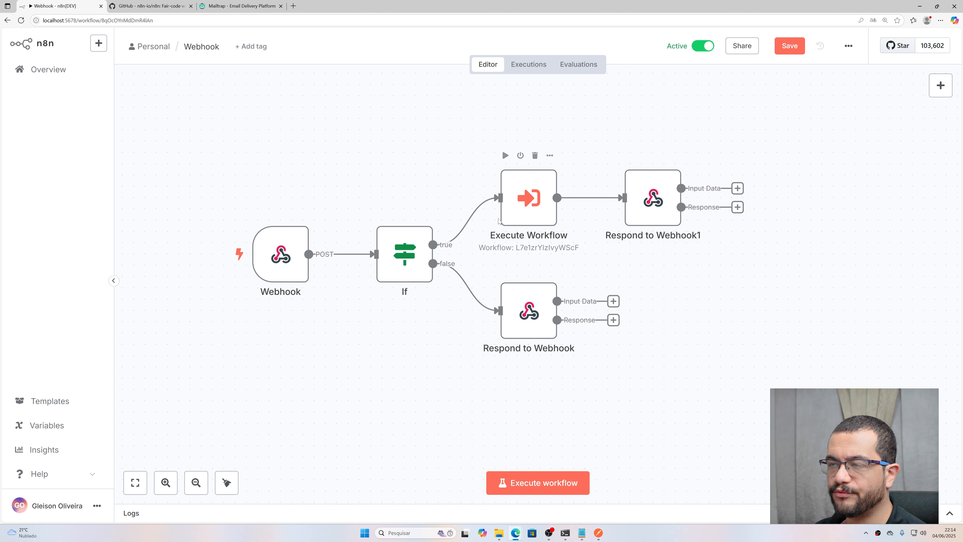
# Step: Change the Execute Workflow node's On Error setting from Stop Workflow to Continue
pyautogui.doubleClick(532, 197)
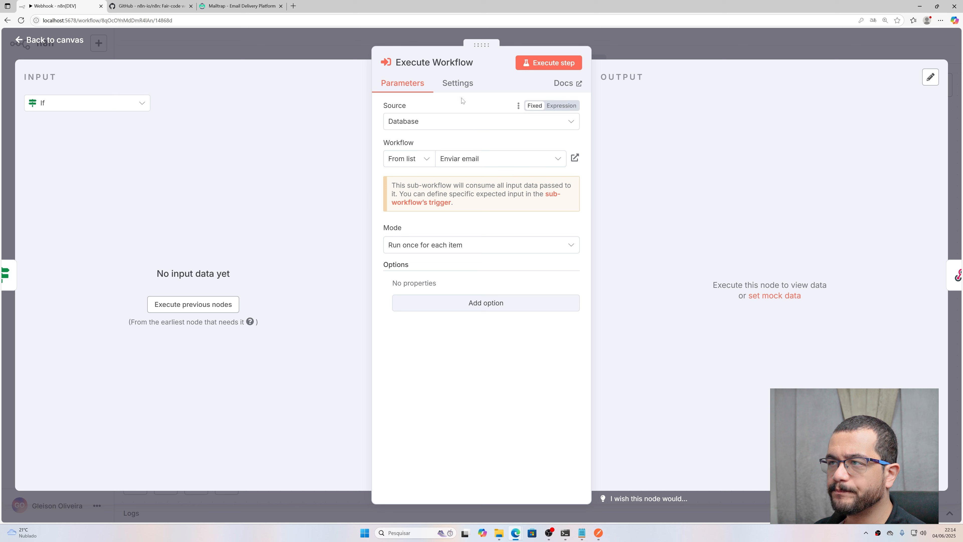
pyautogui.click(469, 85)
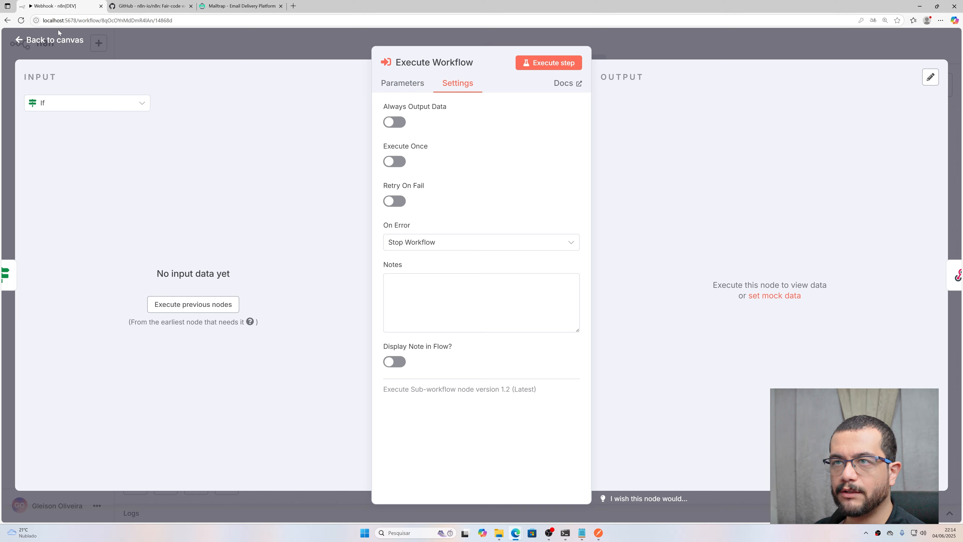
pyautogui.click(60, 44)
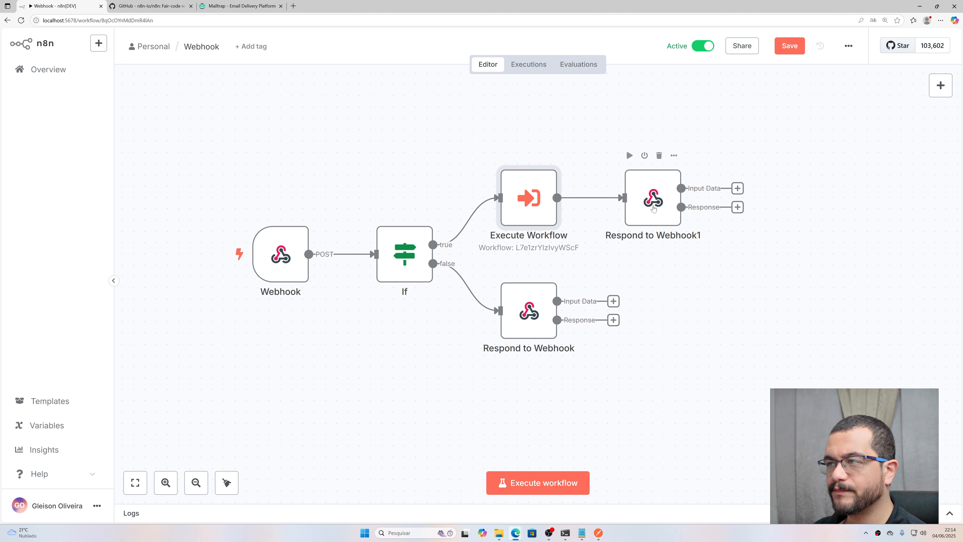
pyautogui.doubleClick(540, 202)
pyautogui.click(449, 84)
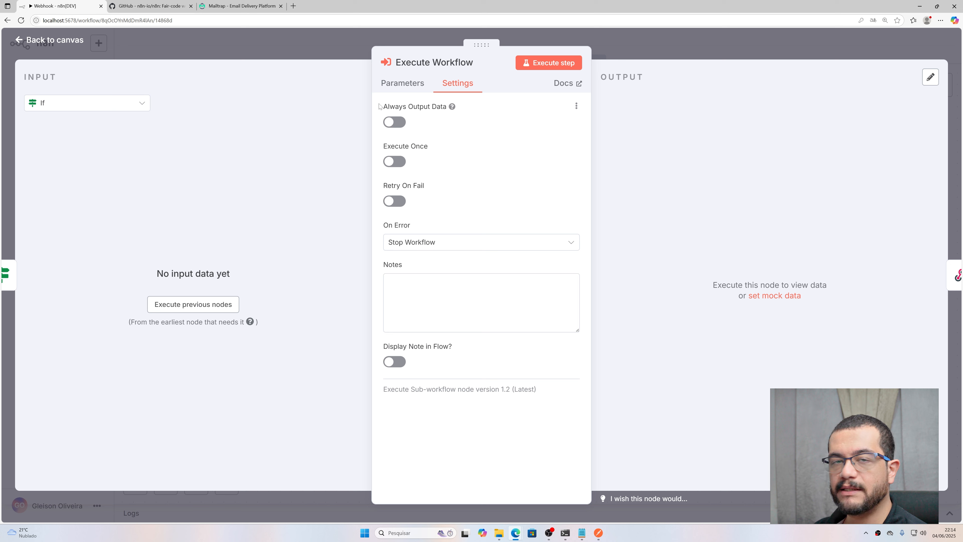
pyautogui.click(461, 245)
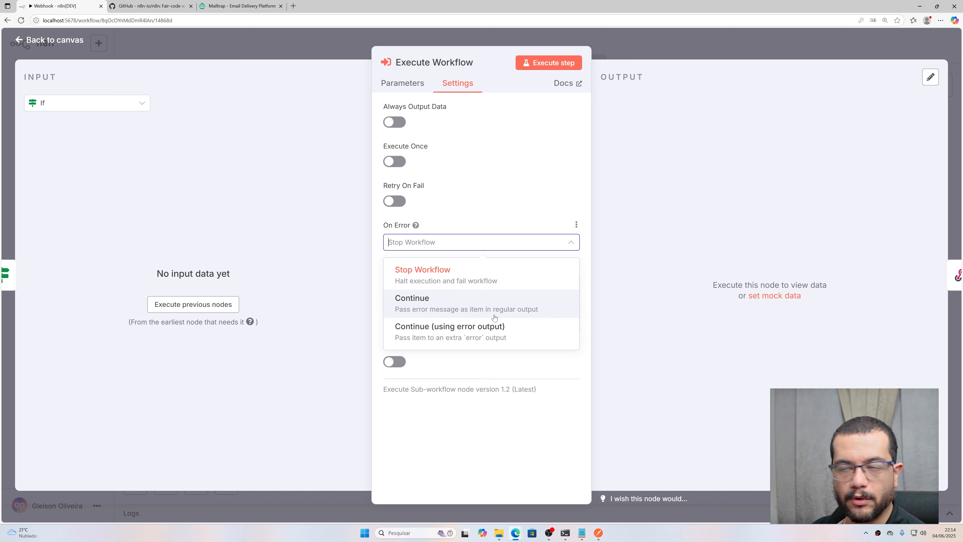
pyautogui.click(531, 151)
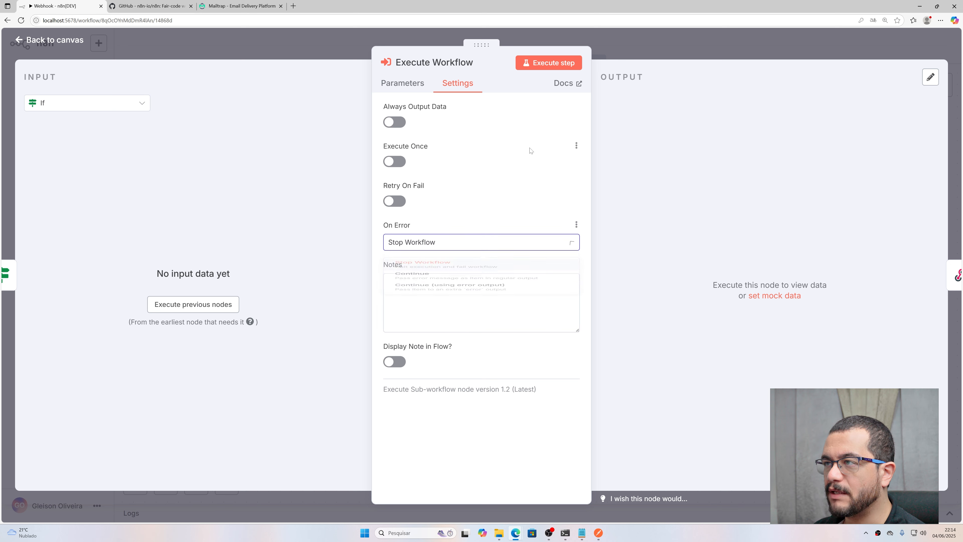
pyautogui.click(462, 240)
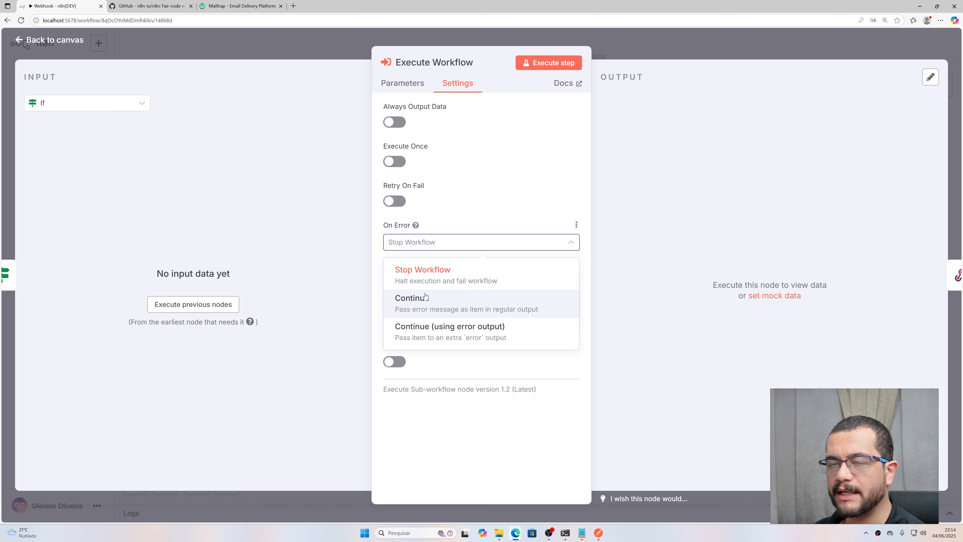
pyautogui.click(455, 302)
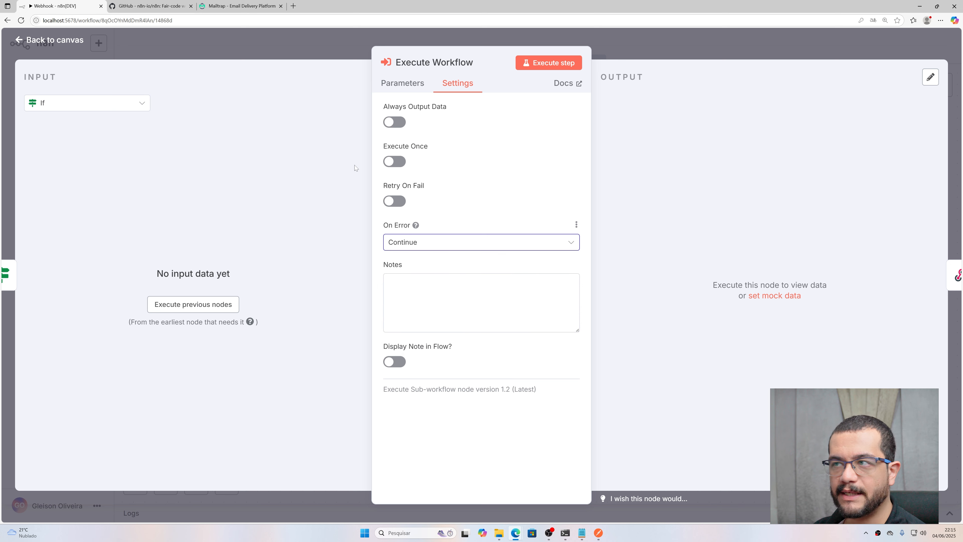
pyautogui.click(497, 247)
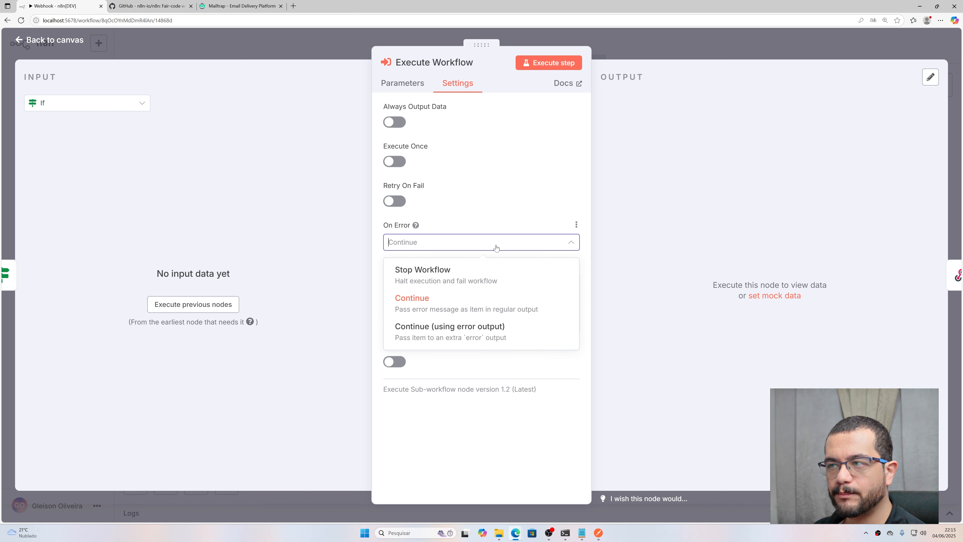
pyautogui.click(352, 108)
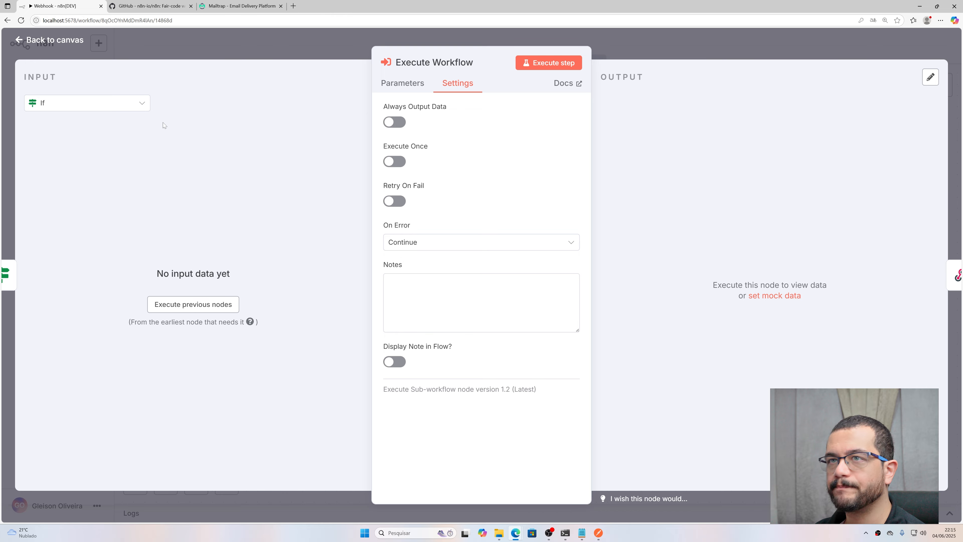
pyautogui.click(38, 42)
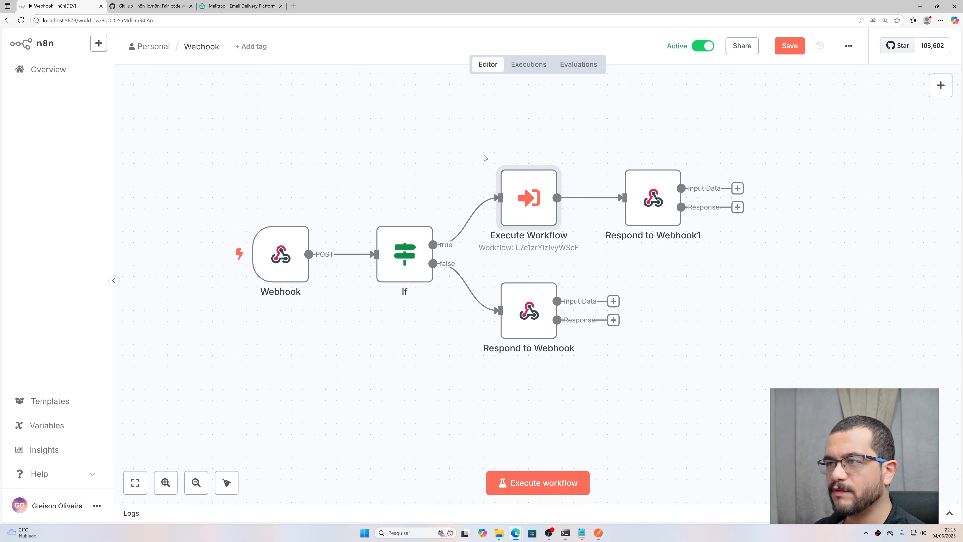
# Step: Review the Respond to Webhook1 node, save the workflow, and bring Postman forward
pyautogui.doubleClick(652, 199)
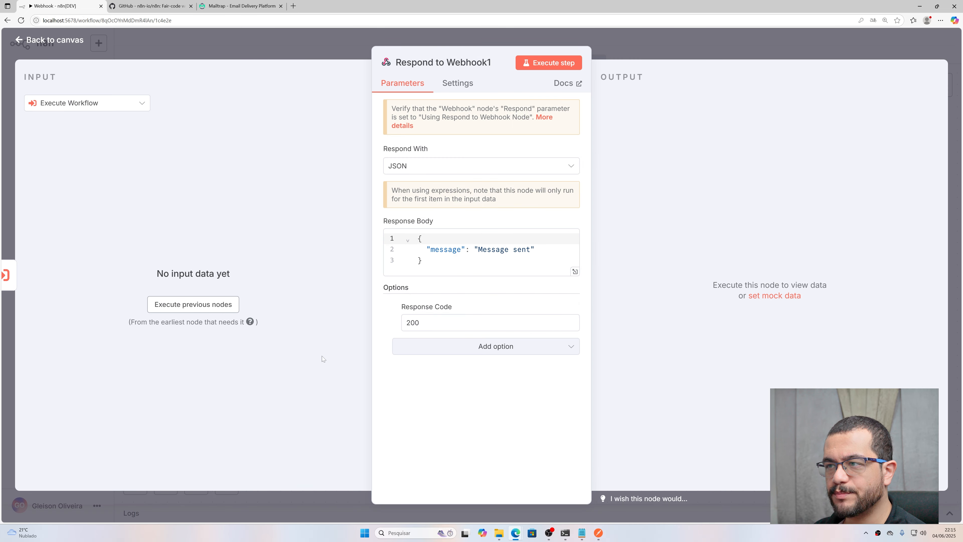
pyautogui.click(29, 43)
pyautogui.click(786, 49)
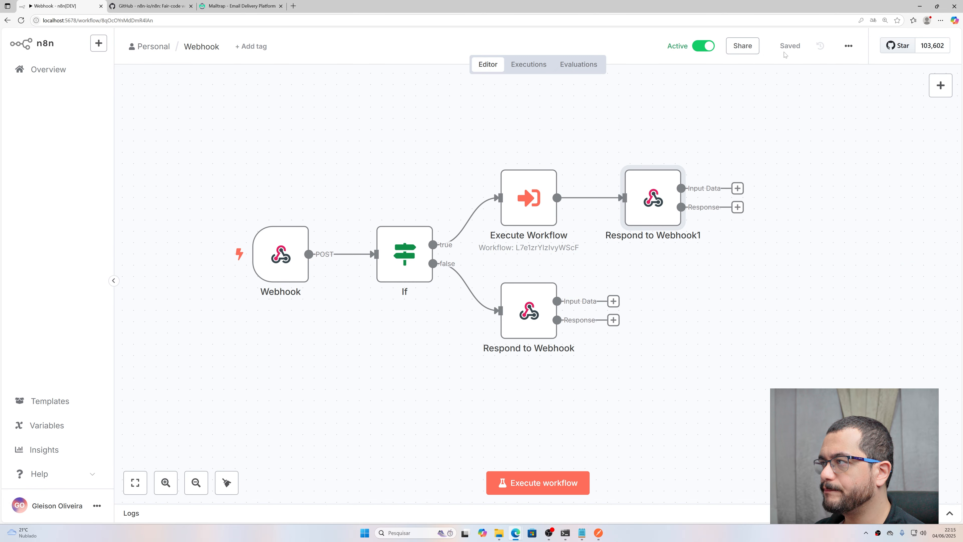
pyautogui.click(600, 533)
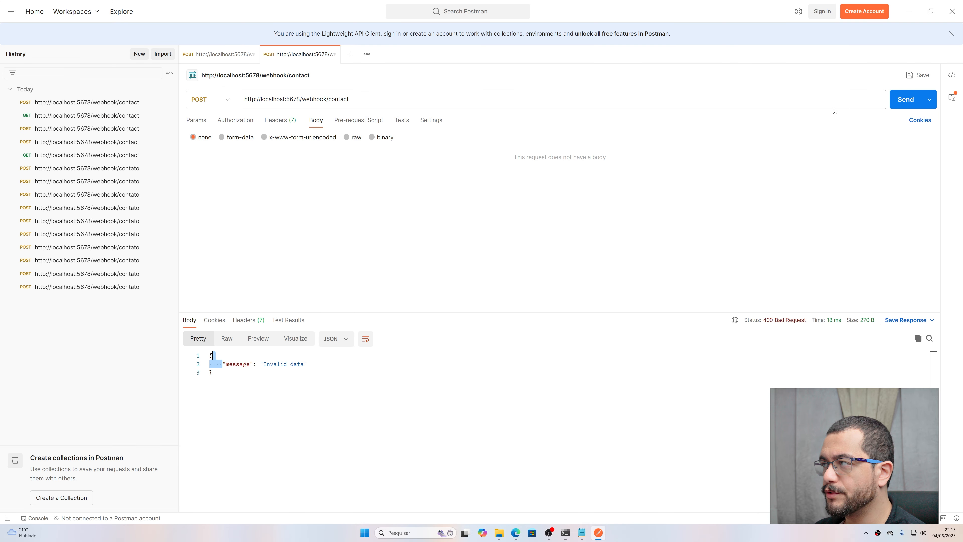
# Step: Resend the contact request and switch its body to raw JSON
pyautogui.click(905, 99)
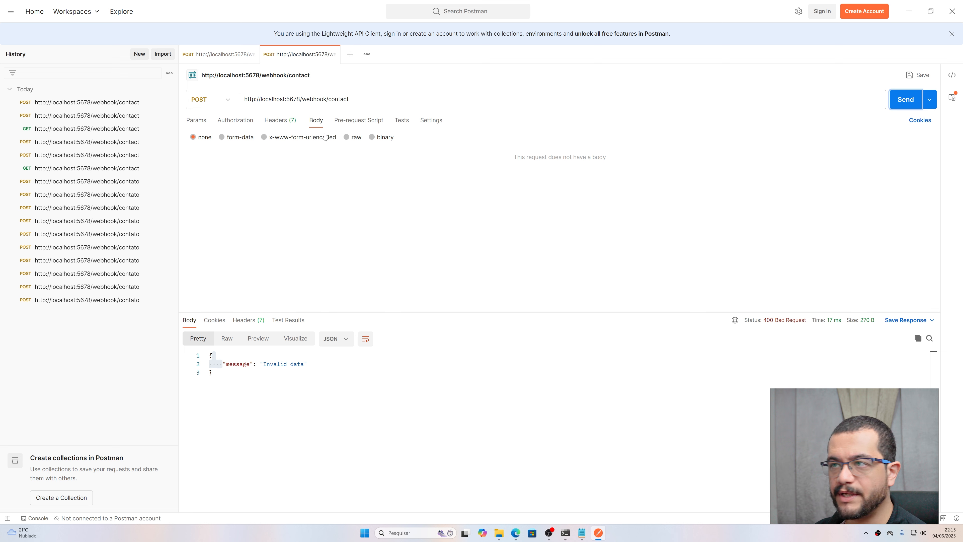
pyautogui.click(346, 137)
pyautogui.click(408, 138)
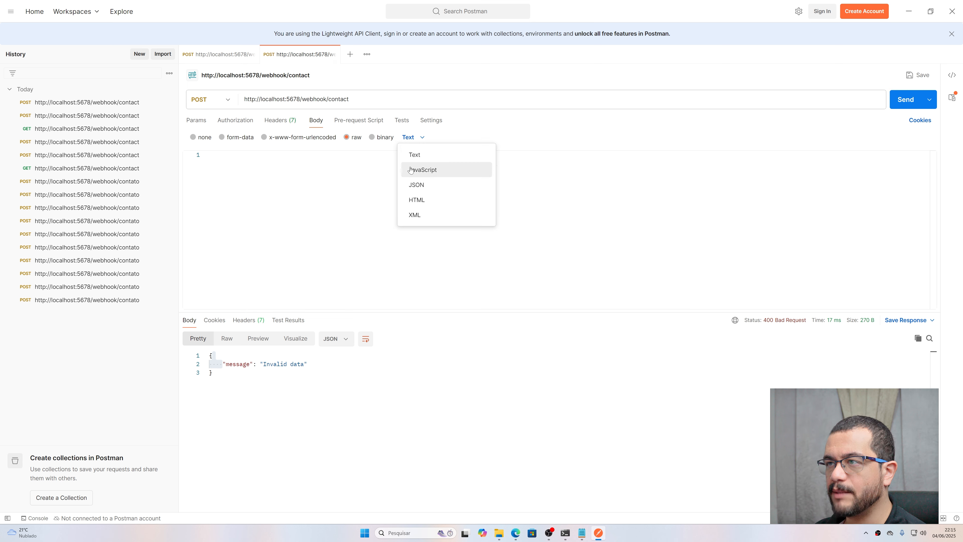
pyautogui.click(417, 184)
# Step: Open the JSON object and enter the name field, correcting it to the contact's name
pyautogui.write('{')
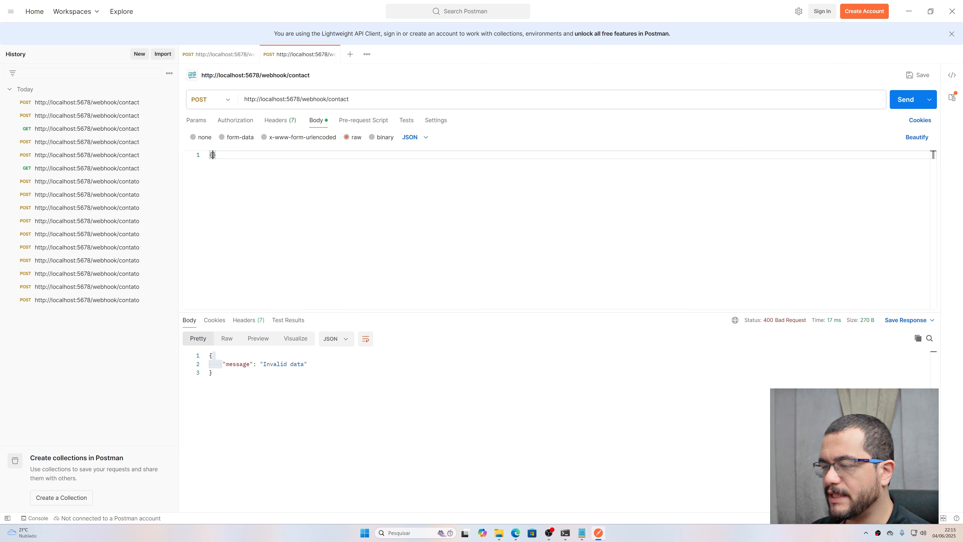
pyautogui.press('Return')
pyautogui.write('"')
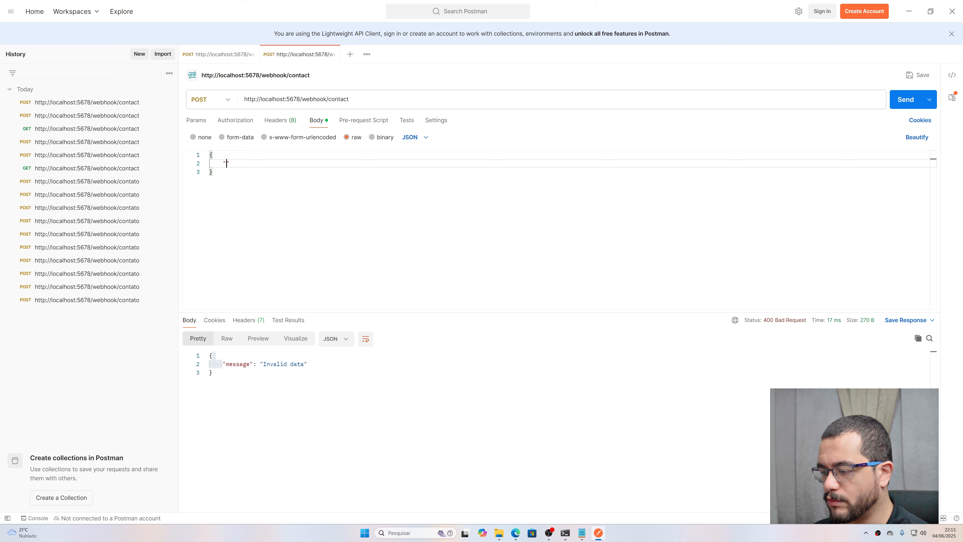
pyautogui.write('name": ')
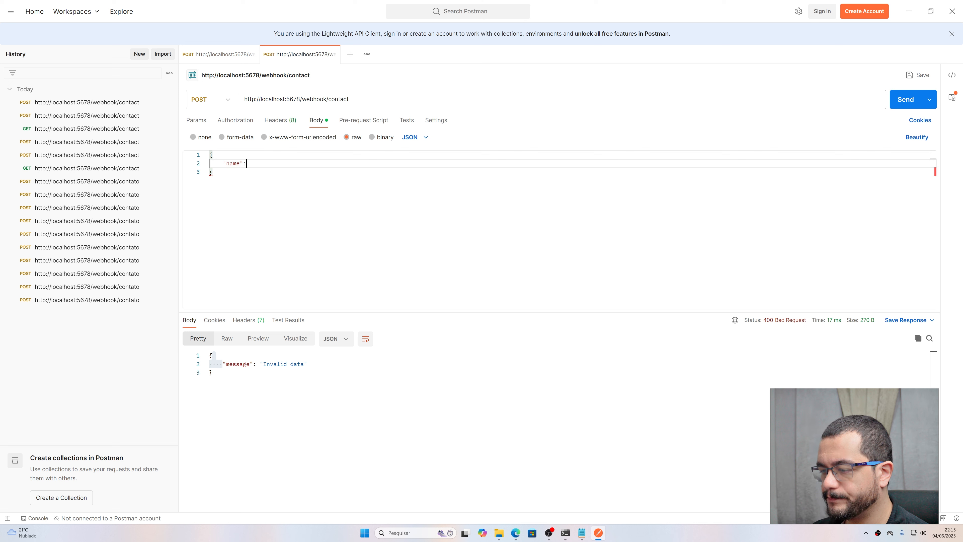
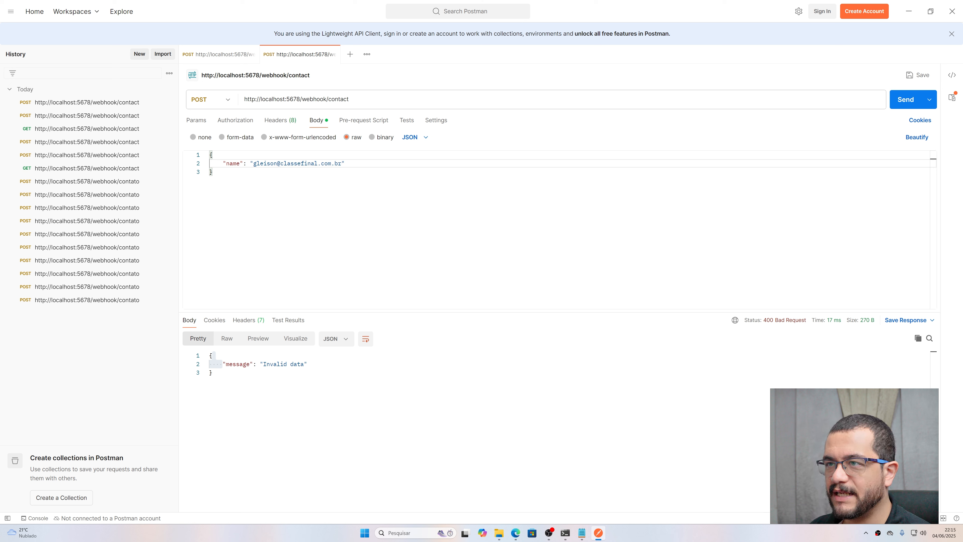
pyautogui.moveTo(253, 163); pyautogui.dragTo(342, 163)
pyautogui.hotkey('ctrl', 'c')
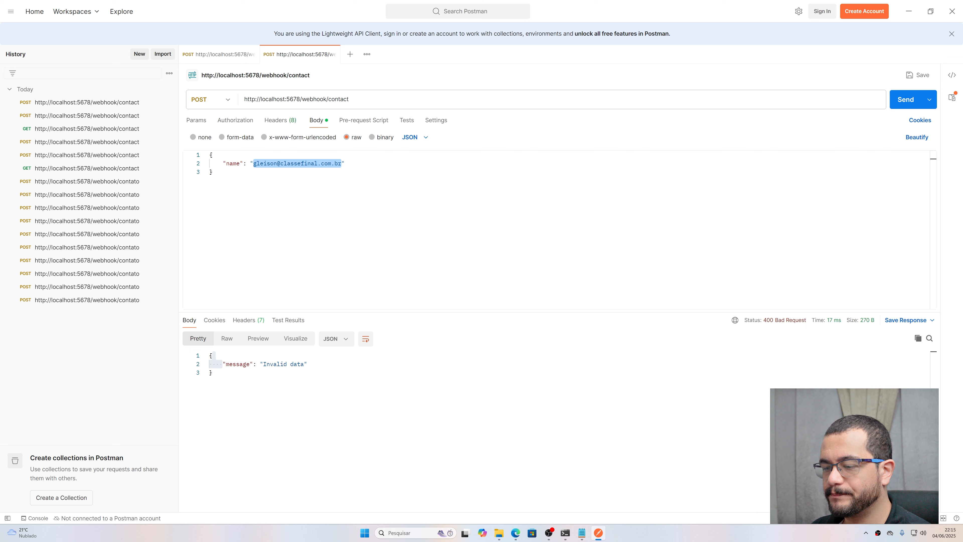
pyautogui.press('BackSpace')
pyautogui.write('Gleriso')
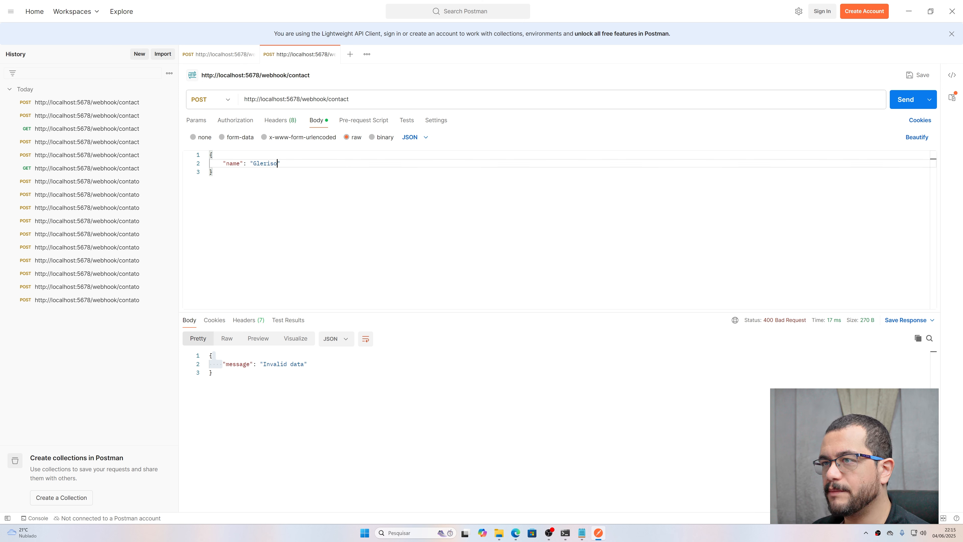
pyautogui.press('BackSpace')
pyautogui.press('BackSpace')
pyautogui.press('BackSpace')
pyautogui.write('ison"')
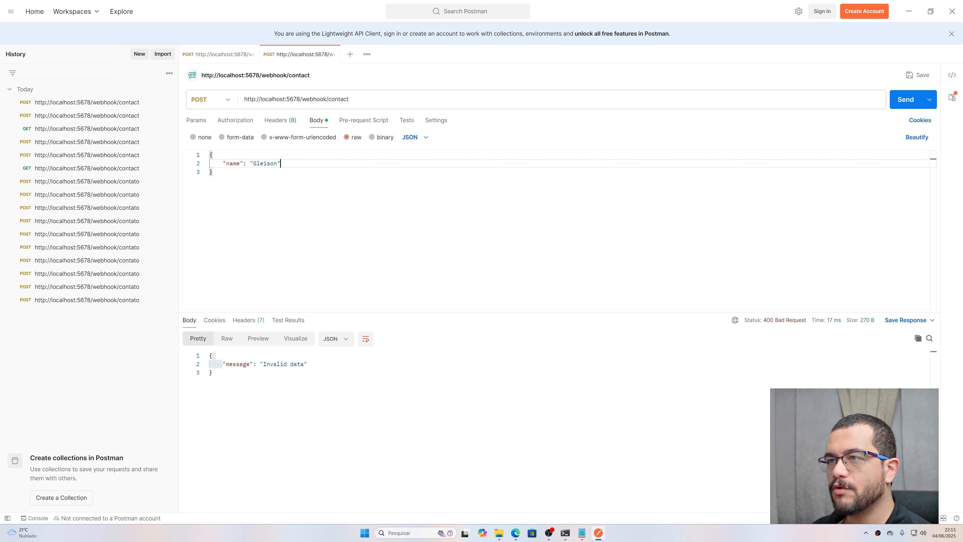
pyautogui.write(',')
# Step: Add an email field with the pasted contact address and a message field 'Ola automação'
pyautogui.press('Return')
pyautogui.write('"emai')
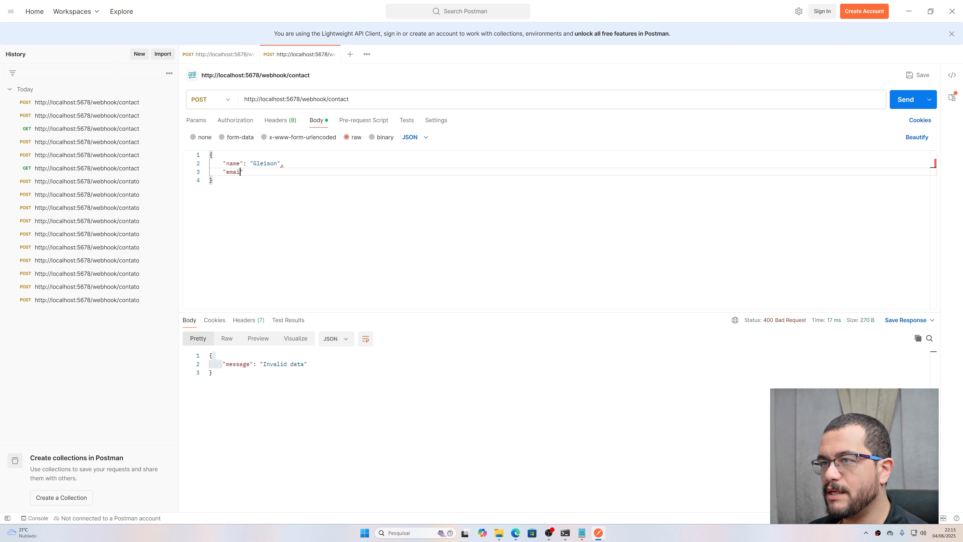
pyautogui.write('l"')
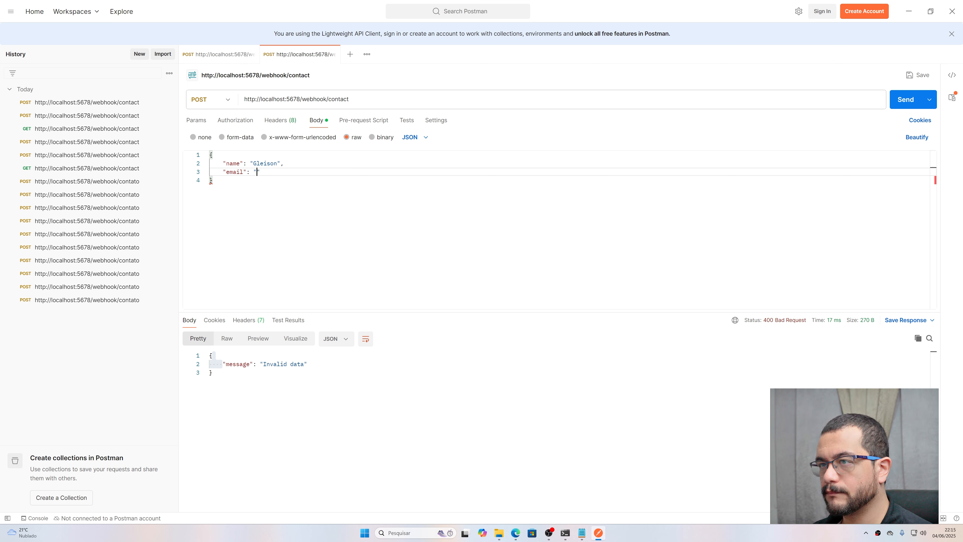
pyautogui.write(': "')
pyautogui.hotkey('ctrl', 'v')
pyautogui.write(',')
pyautogui.press('Return')
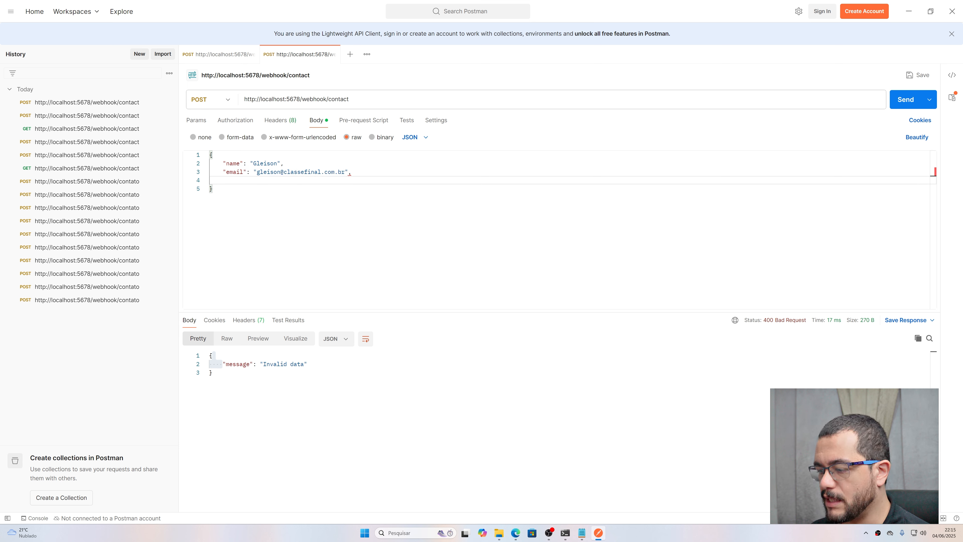
pyautogui.write('"message"')
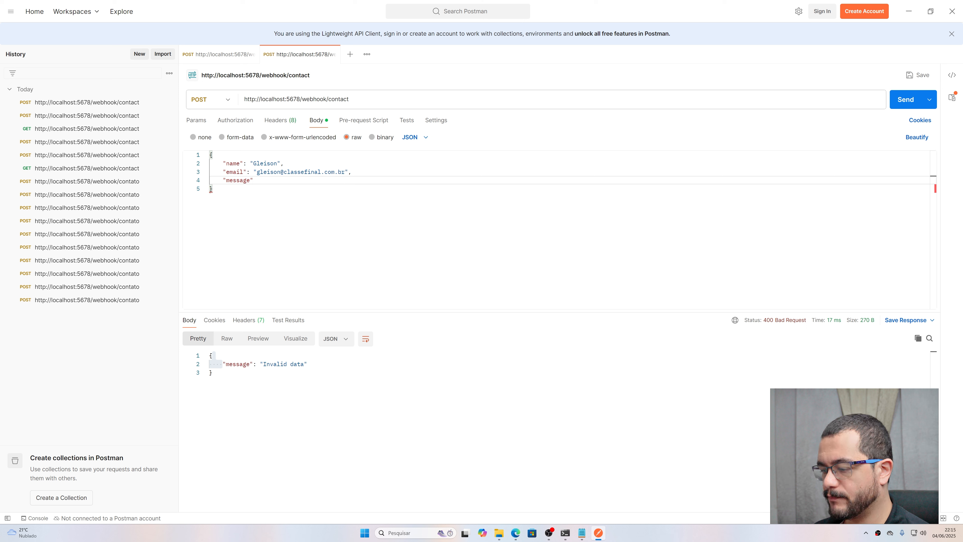
pyautogui.write(': "Ol')
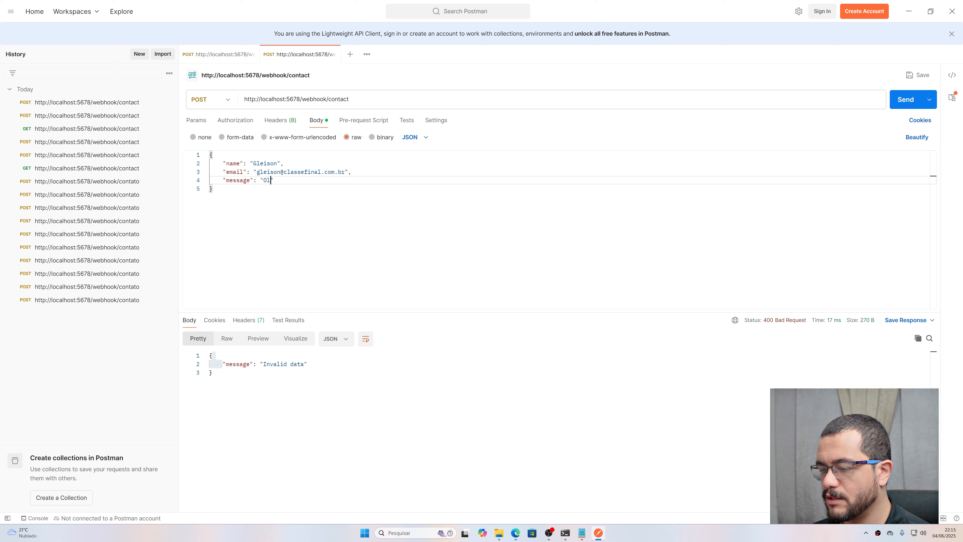
pyautogui.write('a')
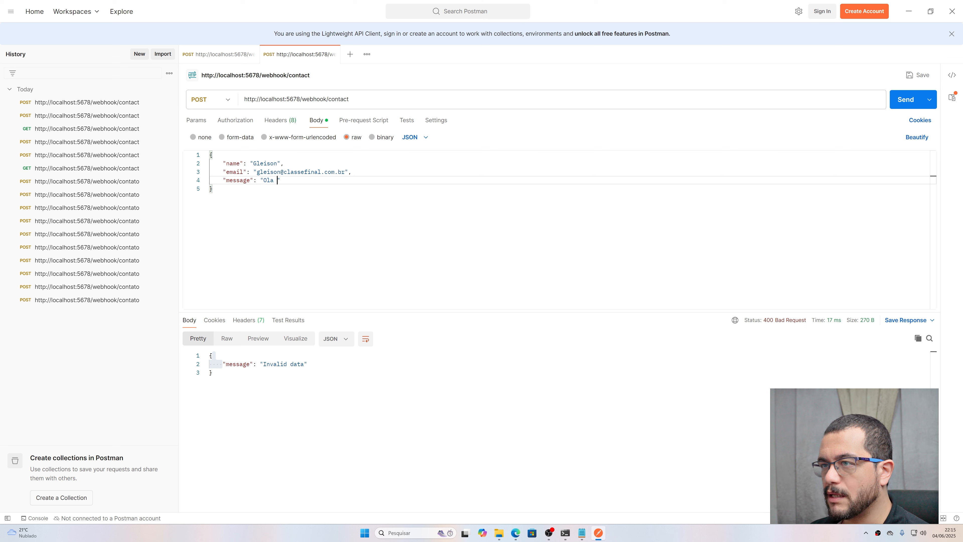
pyautogui.write(' automaç')
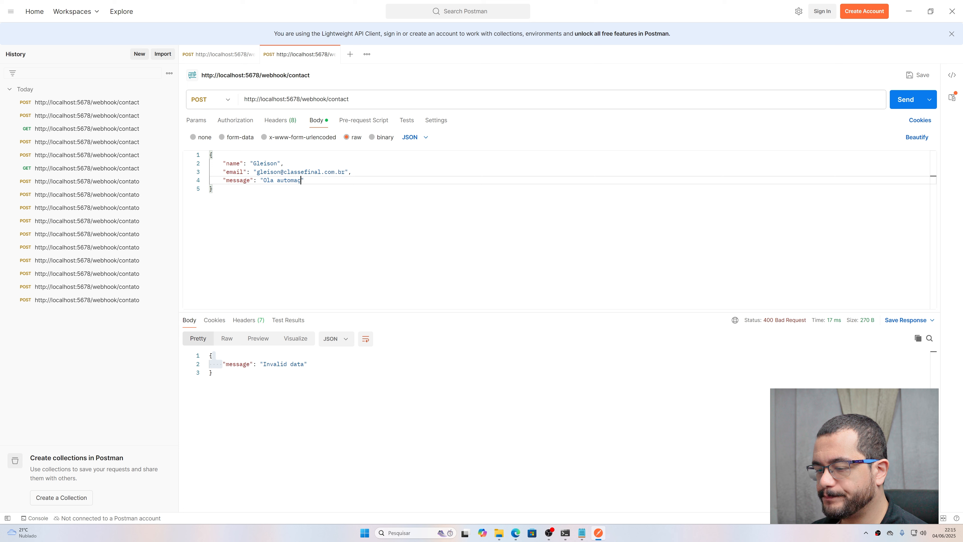
pyautogui.write('ão')
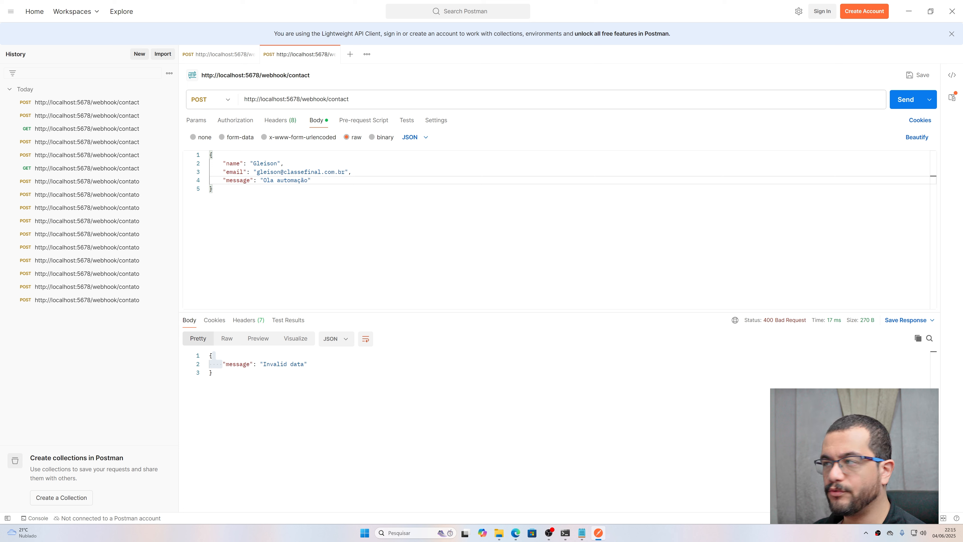
# Step: Send the JSON request, confirm 200 OK 'Message sent', and return to the n8n workflow
pyautogui.click(904, 100)
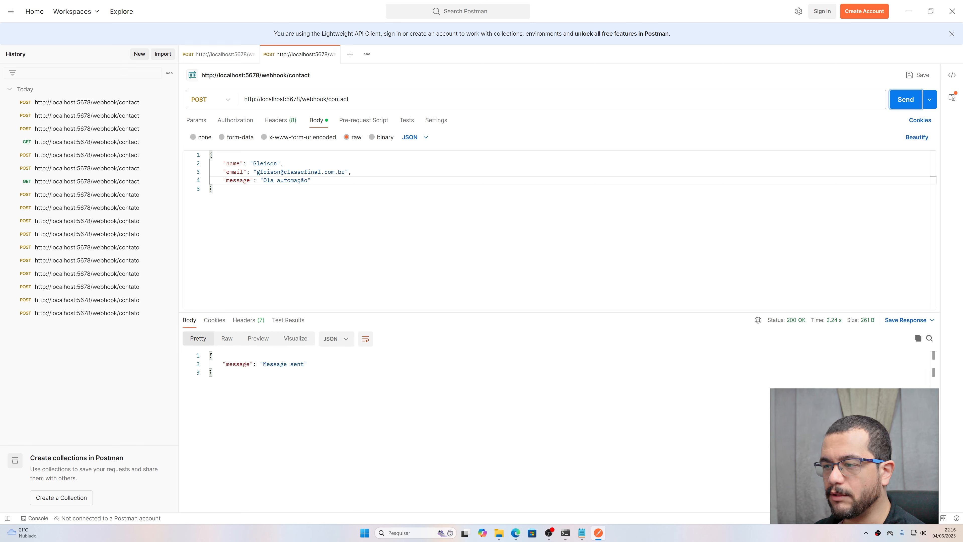
pyautogui.moveTo(515, 532)
pyautogui.click(580, 495)
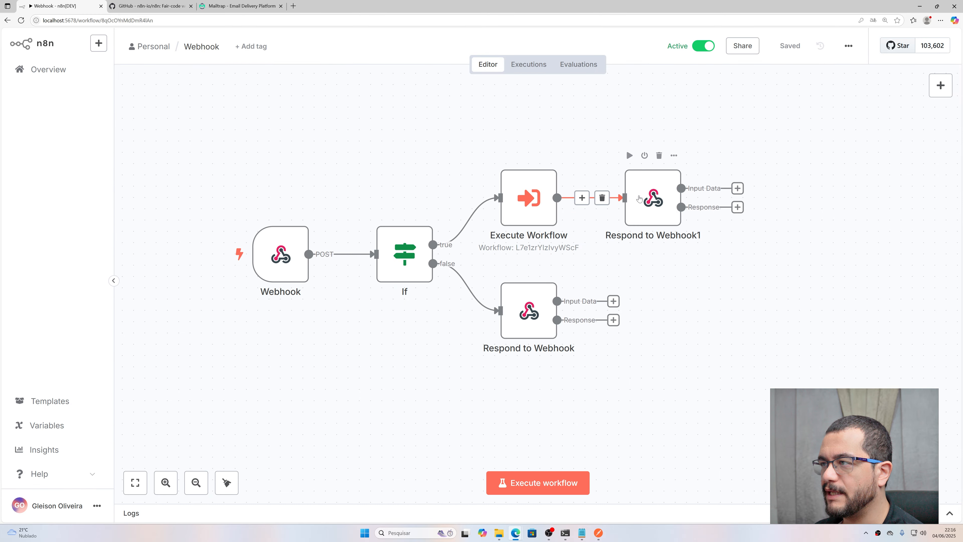
# Step: Check the Respond to Webhook1 'Message sent' response body, then view the Mailtrap inbox
pyautogui.doubleClick(638, 198)
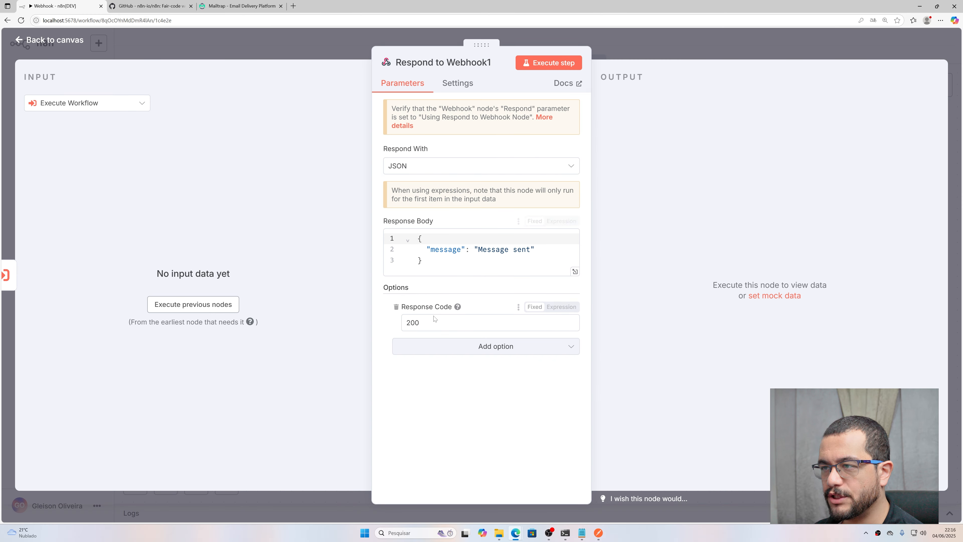
pyautogui.moveTo(478, 249); pyautogui.dragTo(517, 249)
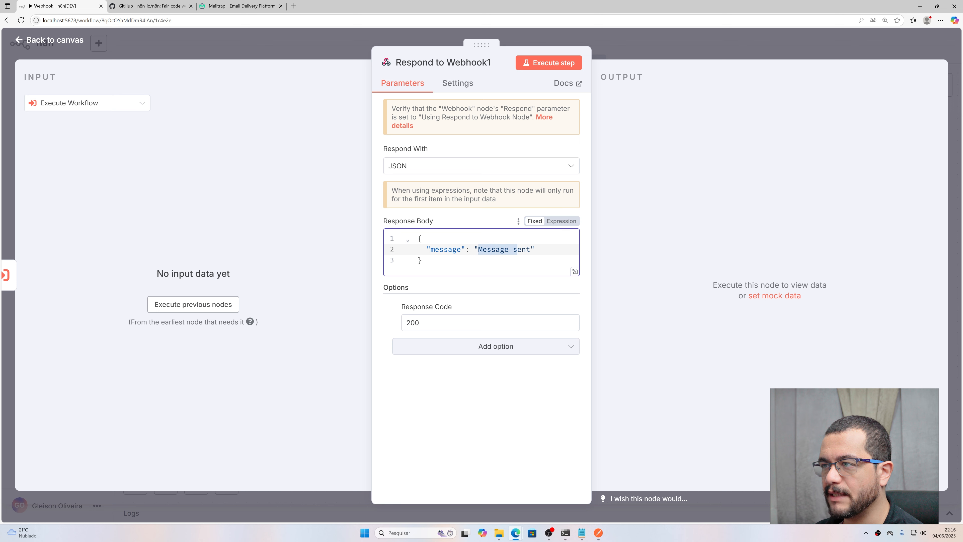
pyautogui.click(219, 7)
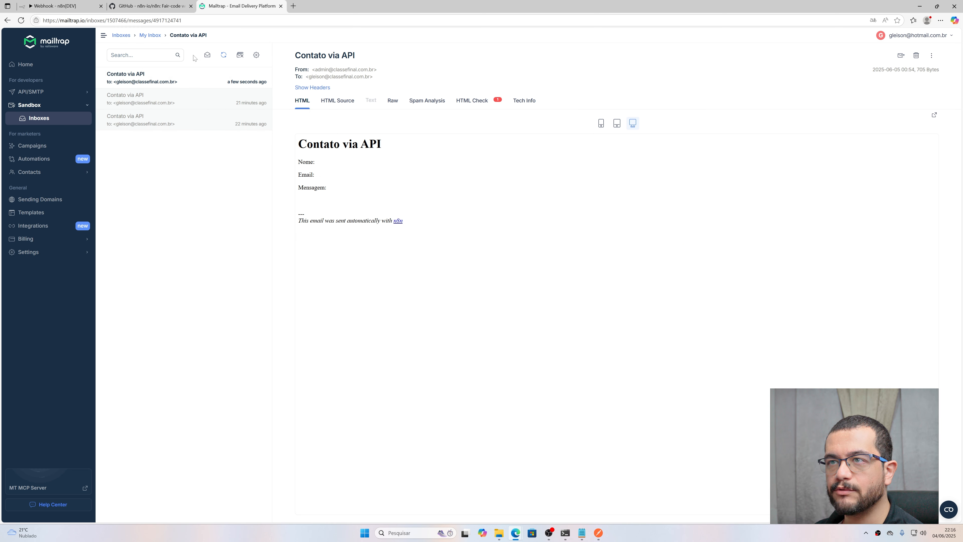
# Step: Open the newest 'Contato via API' email and inspect its filled Nome, Email and empty Mensagem
pyautogui.click(155, 82)
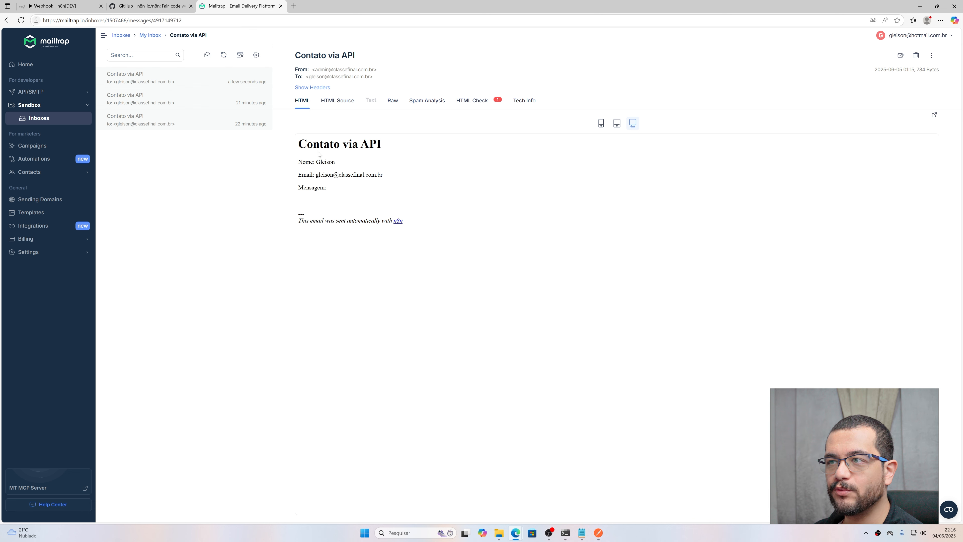
pyautogui.moveTo(298, 143); pyautogui.dragTo(381, 144)
pyautogui.click(322, 168)
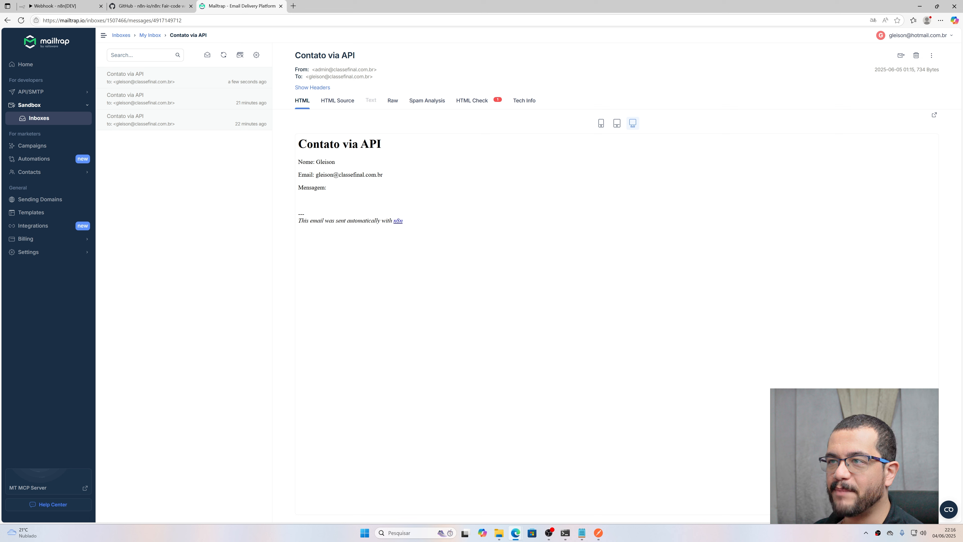
pyautogui.doubleClick(325, 161)
pyautogui.click(336, 188)
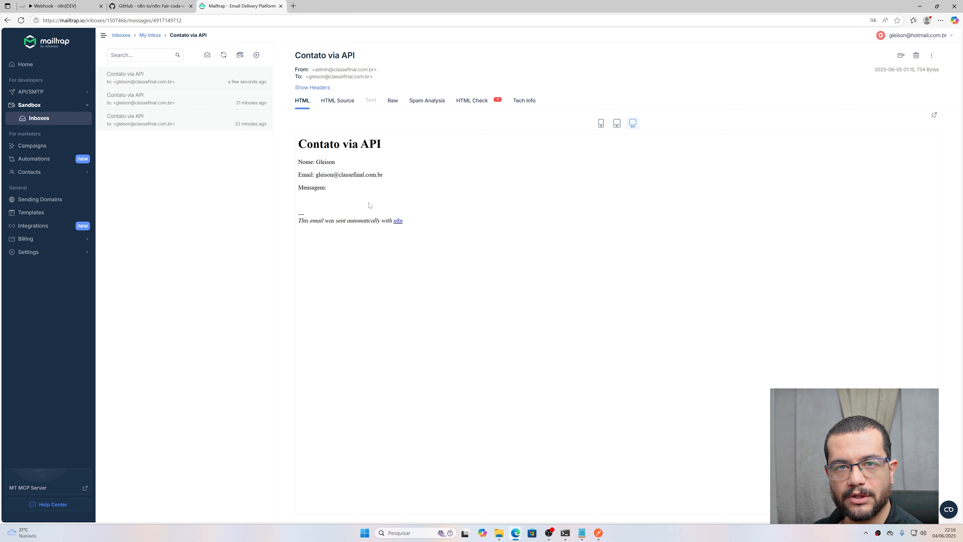
# Step: Leave the Webhook workflow and open the Enviar email workflow from the Personal project
pyautogui.click(143, 6)
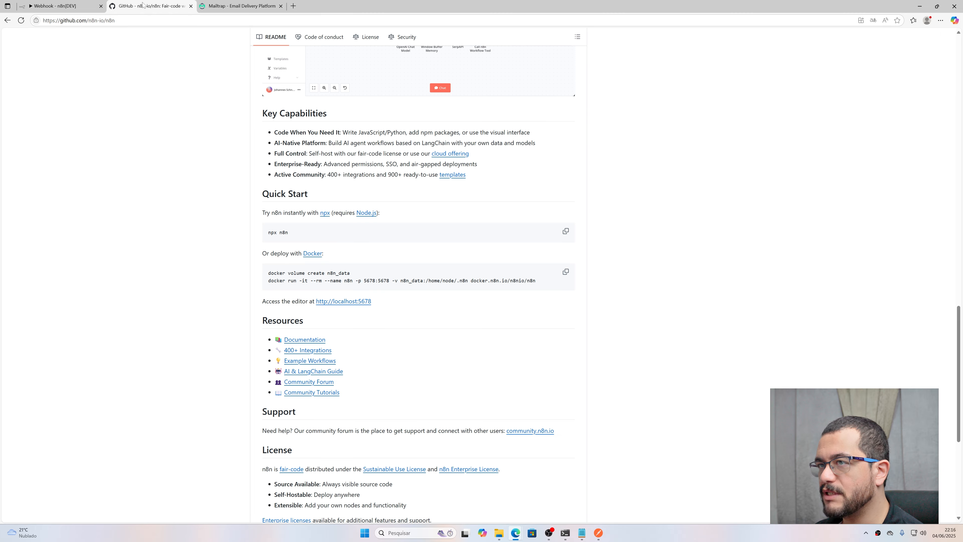
pyautogui.click(81, 6)
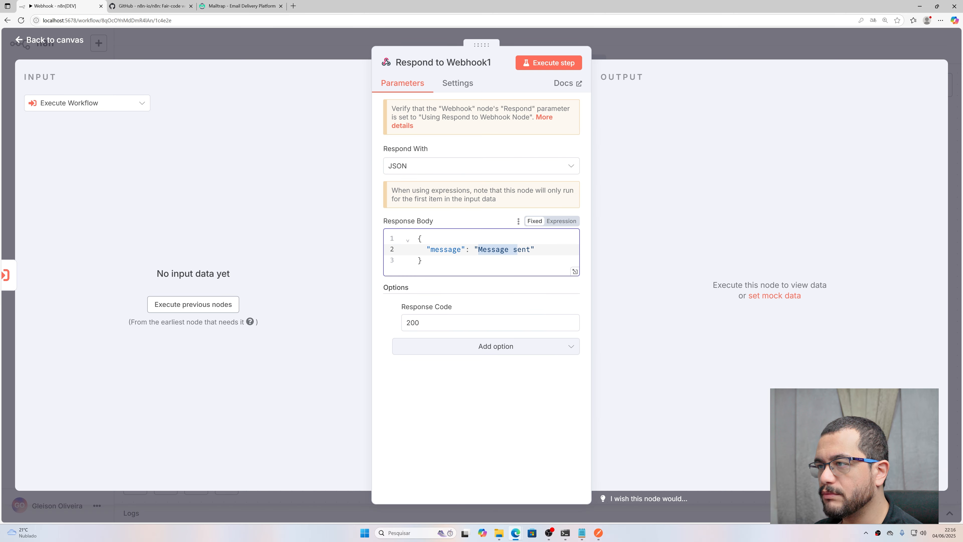
pyautogui.click(54, 40)
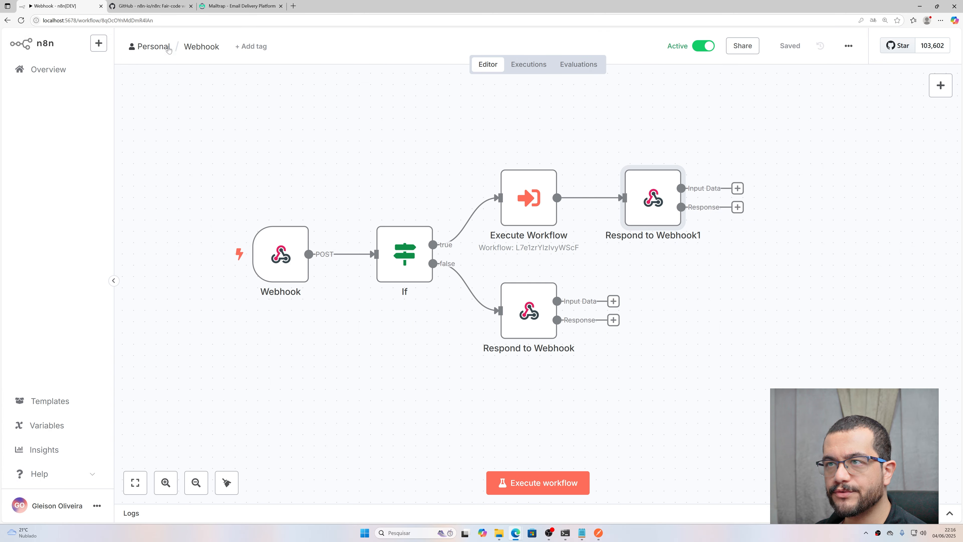
pyautogui.click(154, 46)
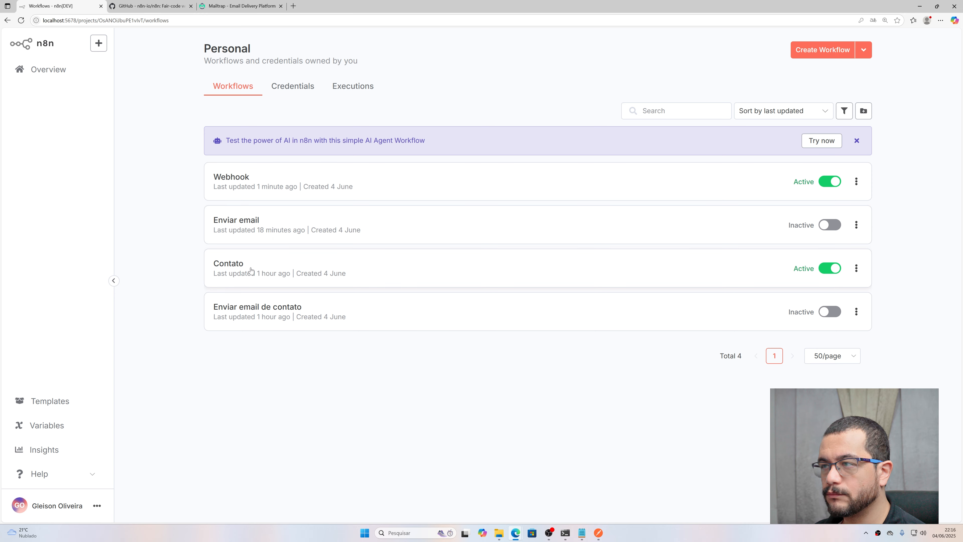
pyautogui.click(250, 227)
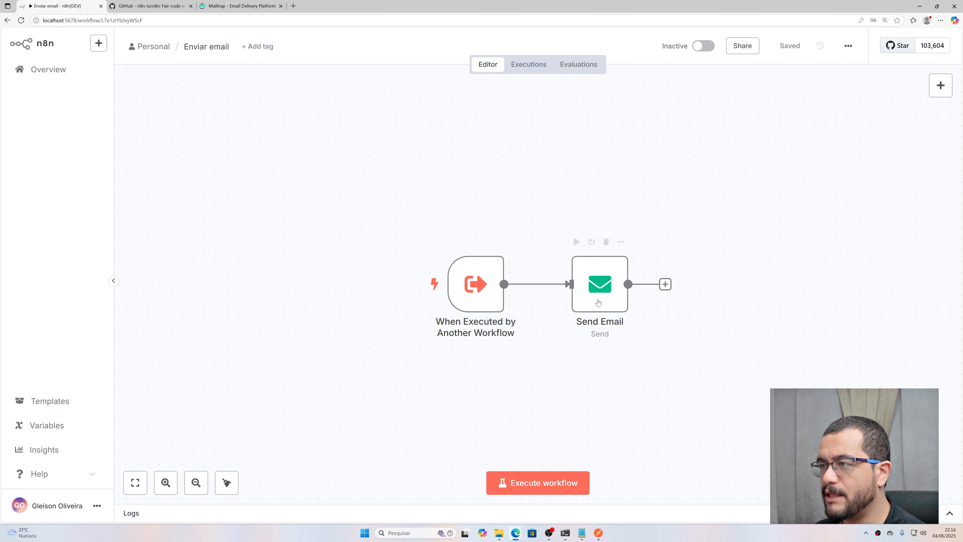
# Step: Change the Send Email HTML expression from $json.body.mensagem to $json.body.message
pyautogui.doubleClick(597, 302)
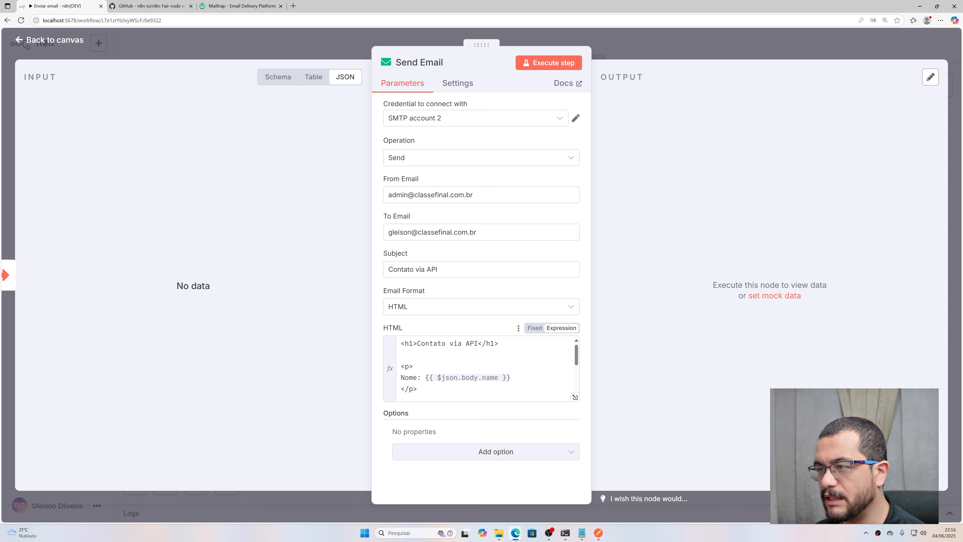
pyautogui.scroll(-2, 481, 368)
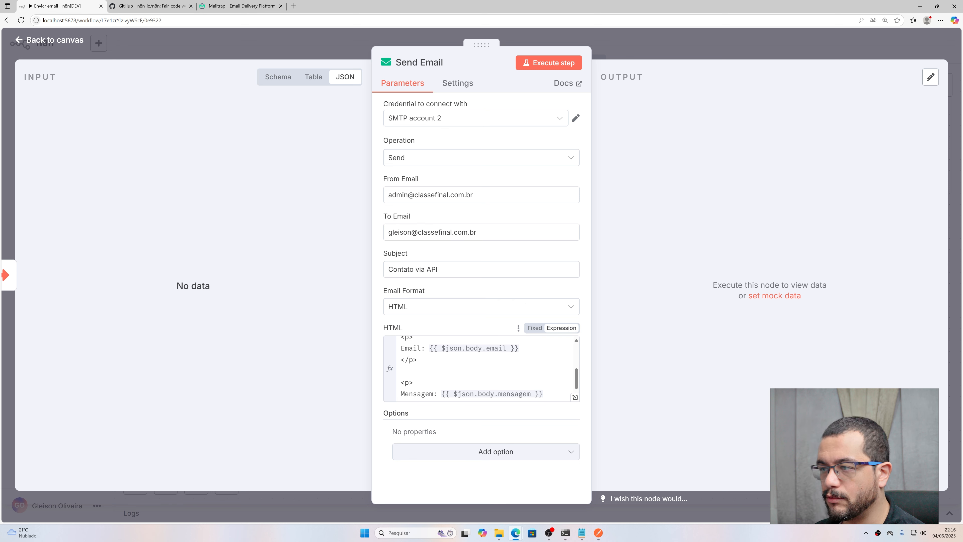
pyautogui.doubleClick(515, 393)
pyautogui.write('messa')
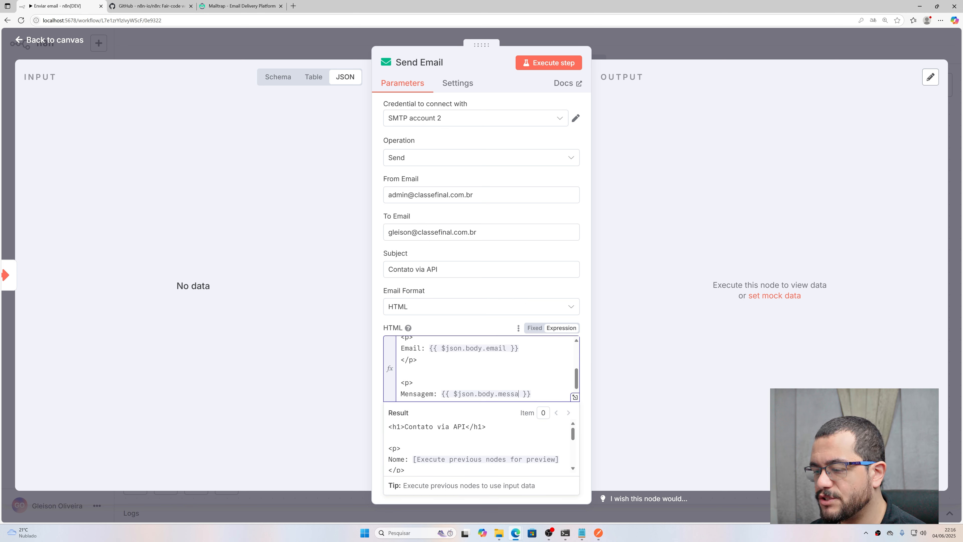
pyautogui.write('ge')
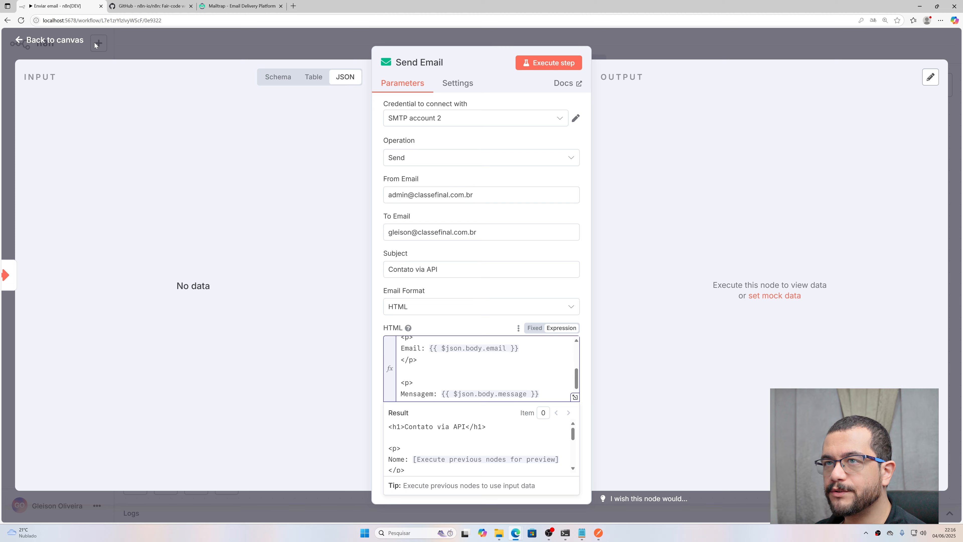
pyautogui.click(79, 41)
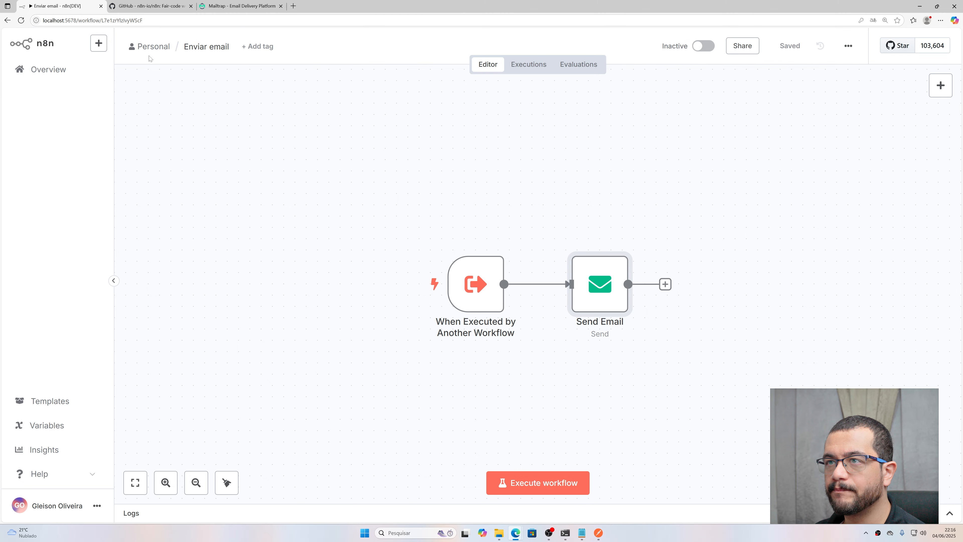
pyautogui.click(152, 47)
# Step: Resend the contact request, confirm 'Ola automação' in the newest Mailtrap email, and send again
pyautogui.click(599, 533)
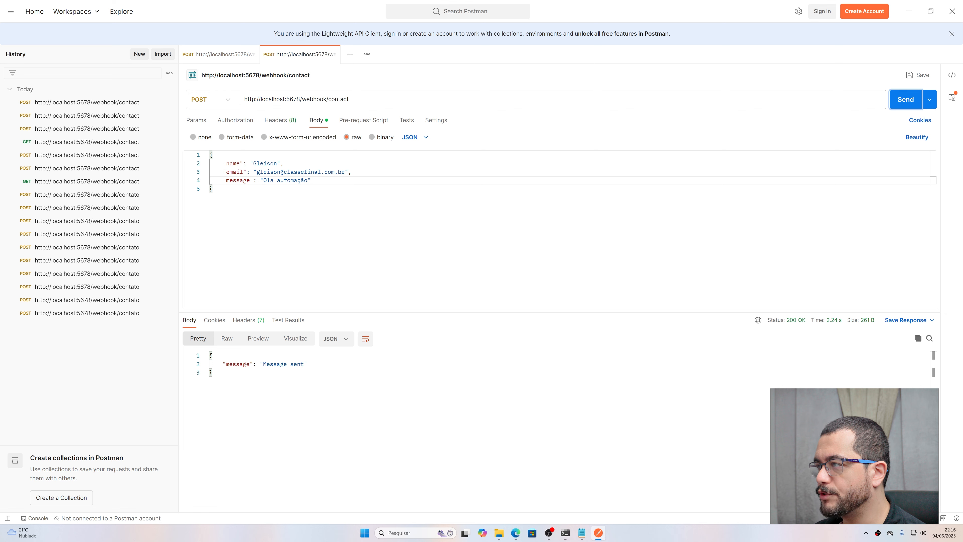
pyautogui.click(905, 99)
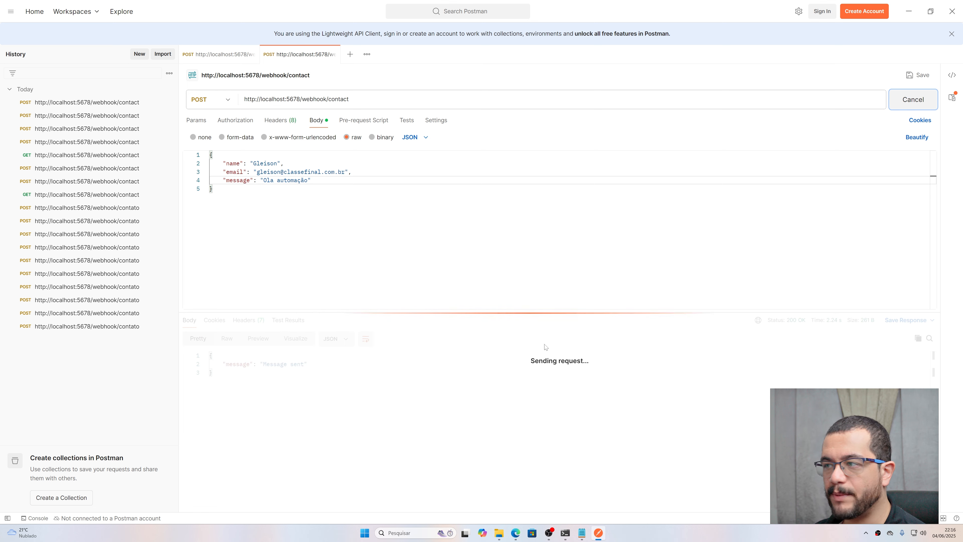
pyautogui.click(598, 533)
pyautogui.click(239, 6)
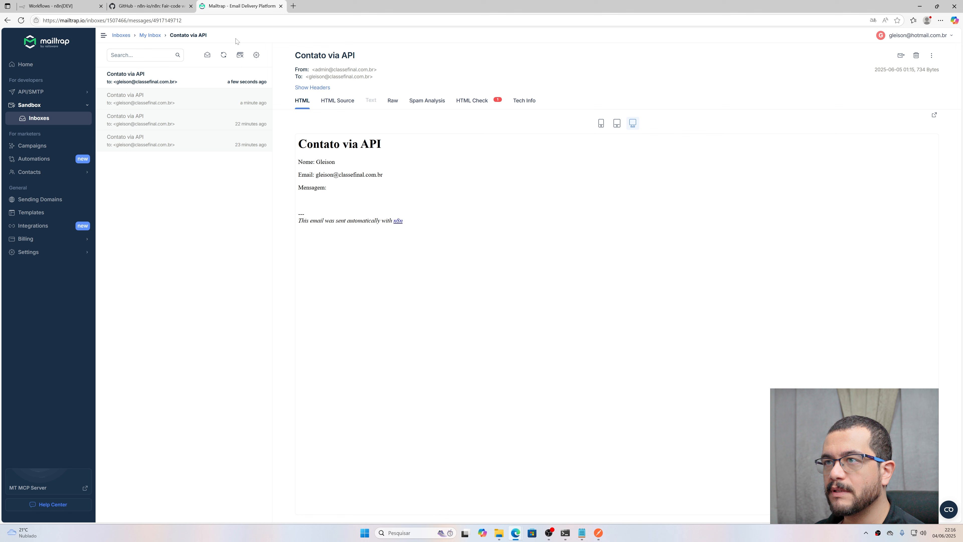
pyautogui.click(187, 80)
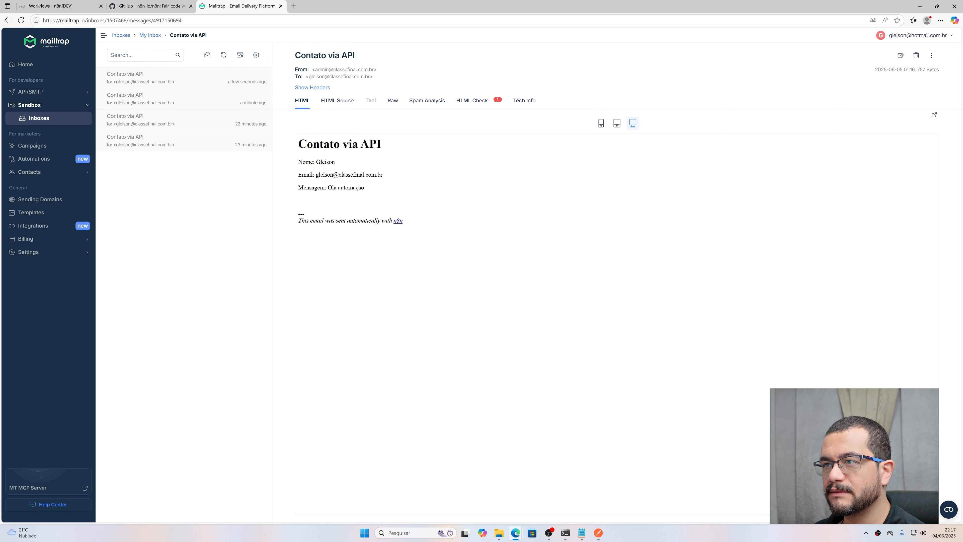
pyautogui.moveTo(320, 187); pyautogui.dragTo(365, 188)
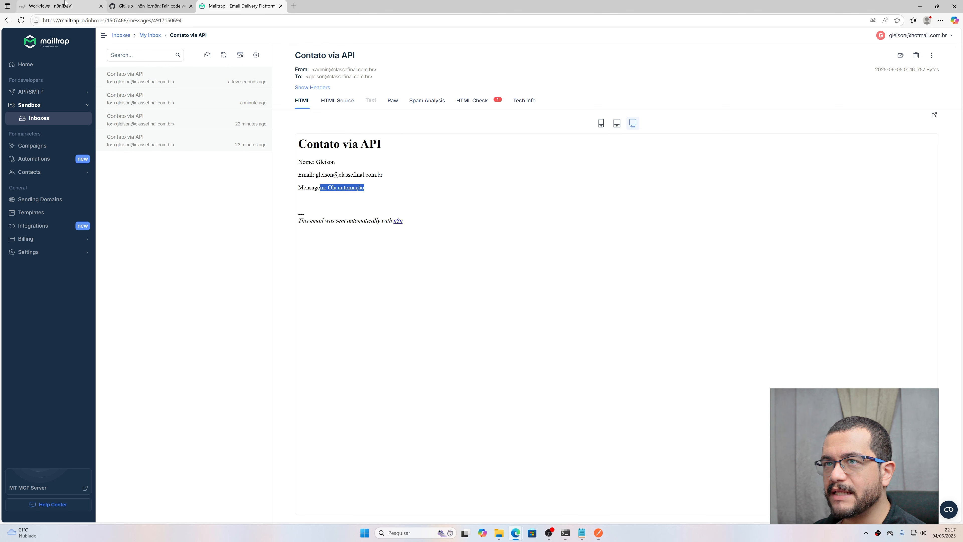
pyautogui.click(599, 532)
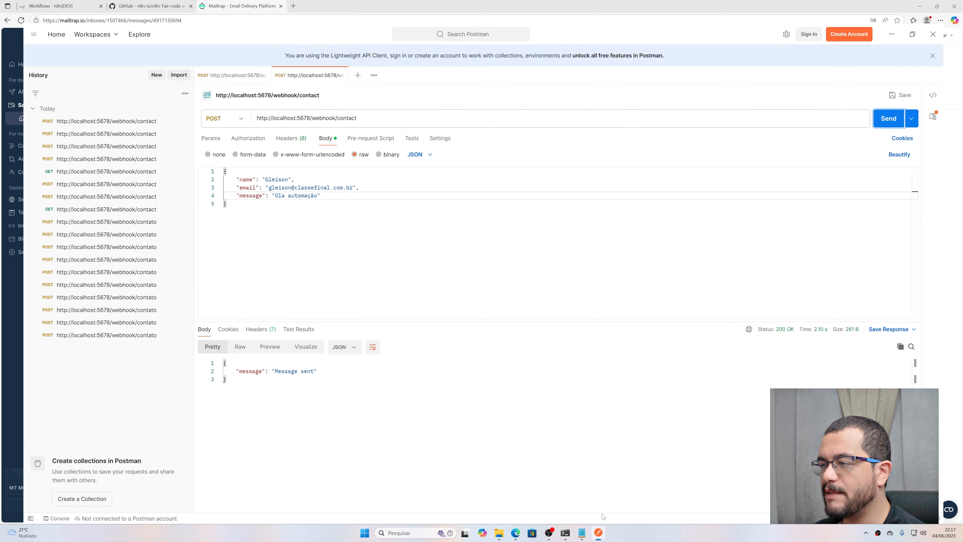
pyautogui.click(906, 99)
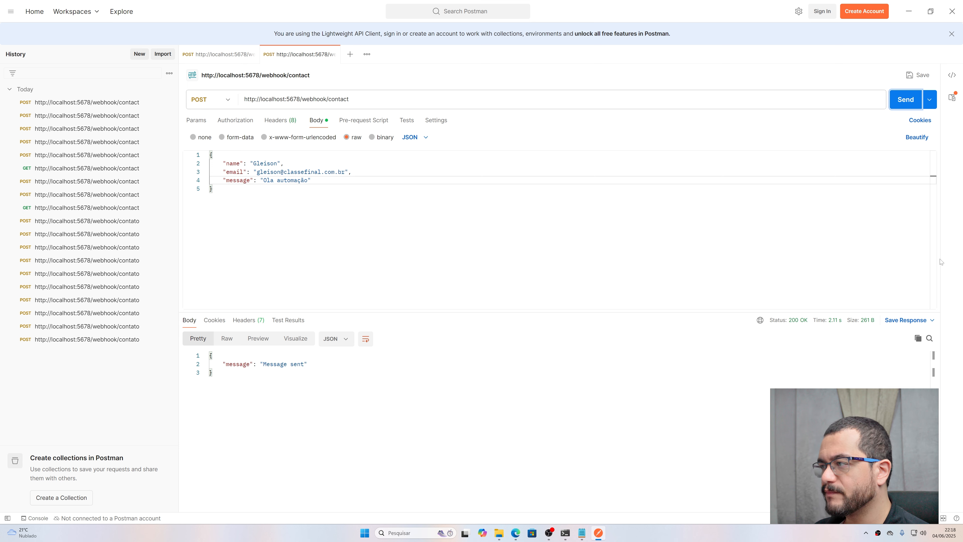
# Step: Inspect the 2.11 s response time of the 200 'Message sent' reply
pyautogui.moveTo(835, 321)
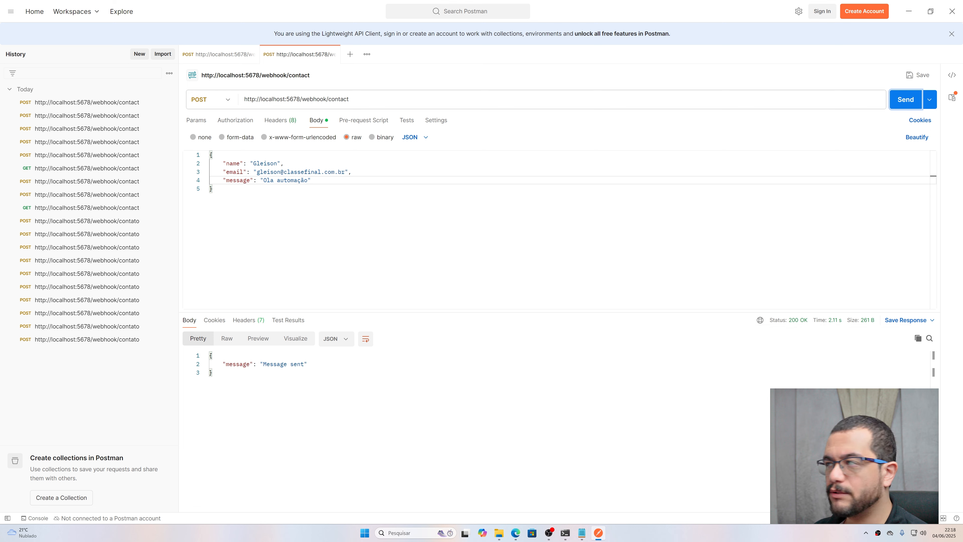
# Step: Switch to the browser and open the Webhook workflow from the n8n workflows list
pyautogui.click(909, 11)
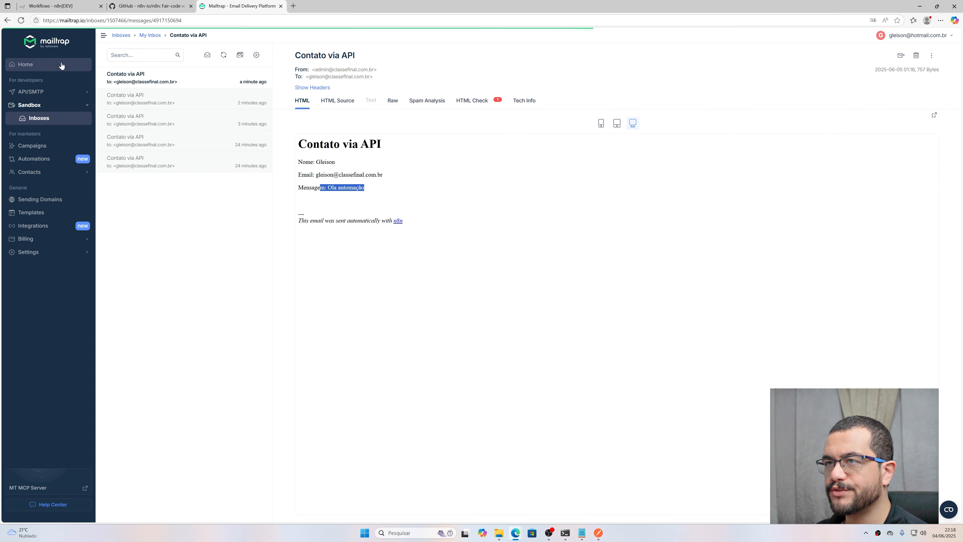
pyautogui.click(46, 7)
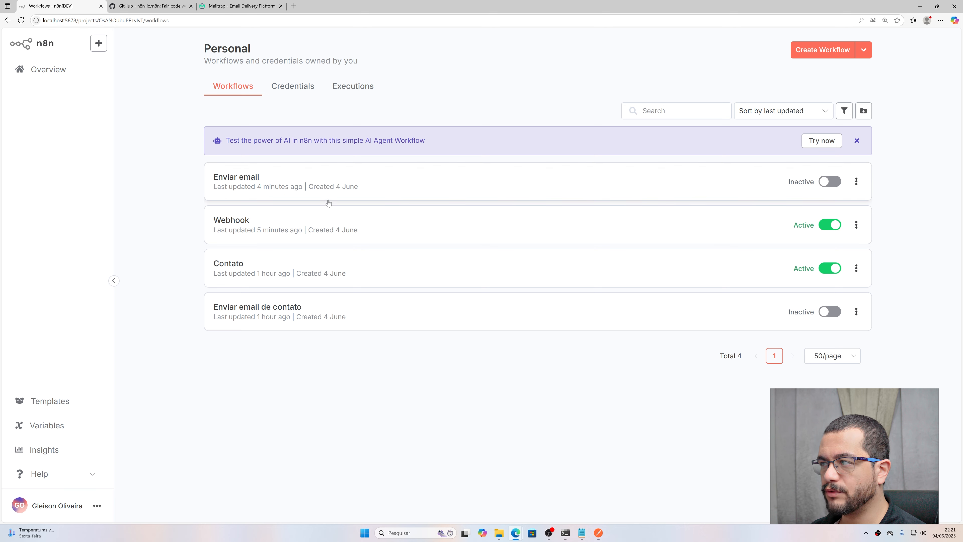
pyautogui.click(314, 225)
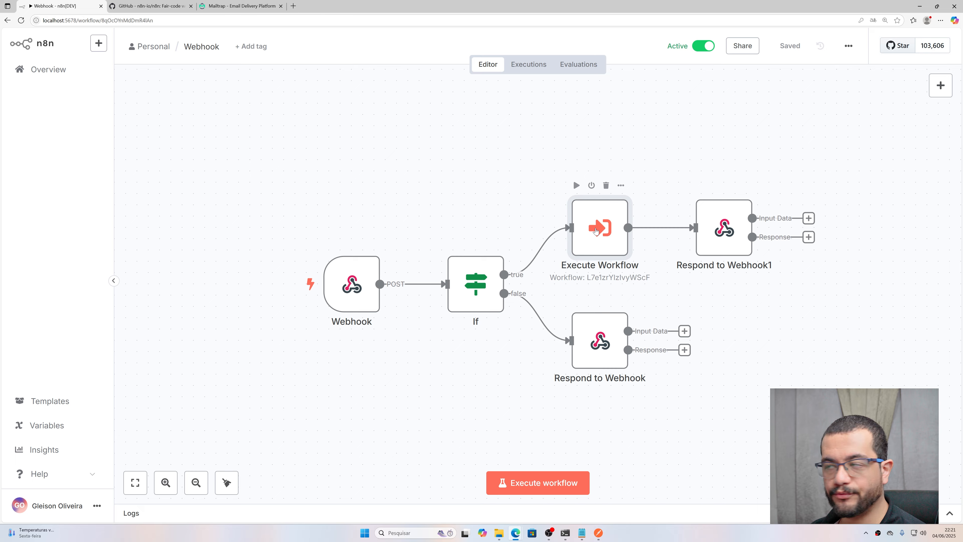
# Step: Add Wait For Sub-Workflow Completion to the Execute Workflow node, turn it off, and save
pyautogui.doubleClick(610, 227)
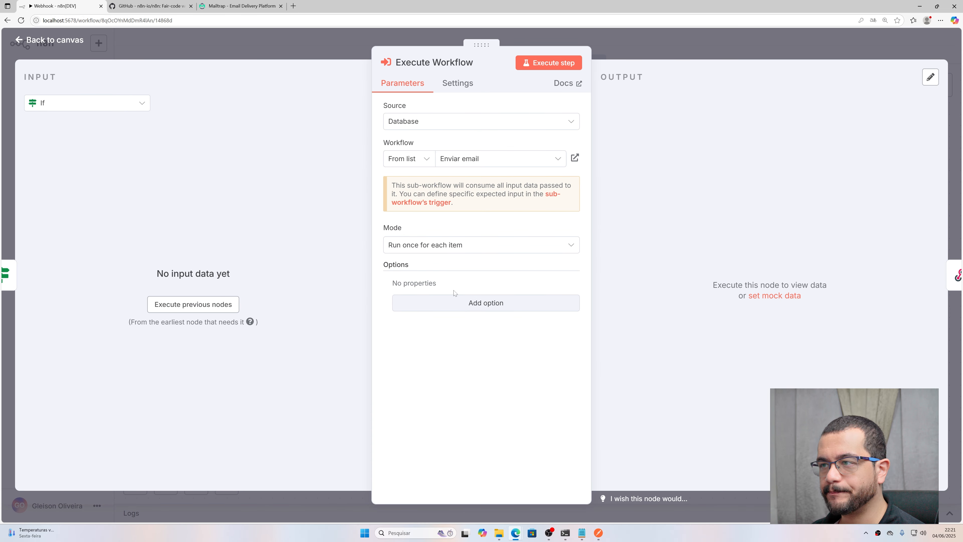
pyautogui.click(482, 303)
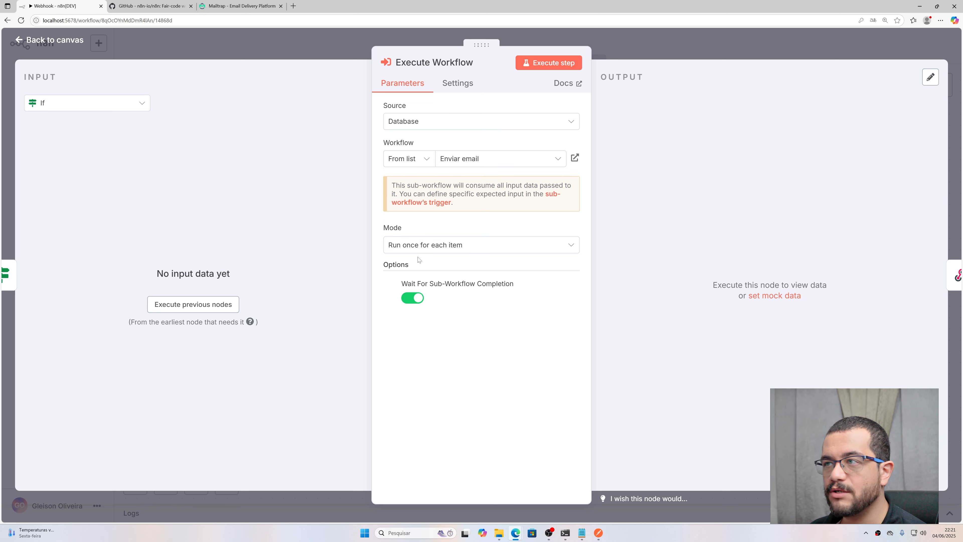
pyautogui.click(411, 298)
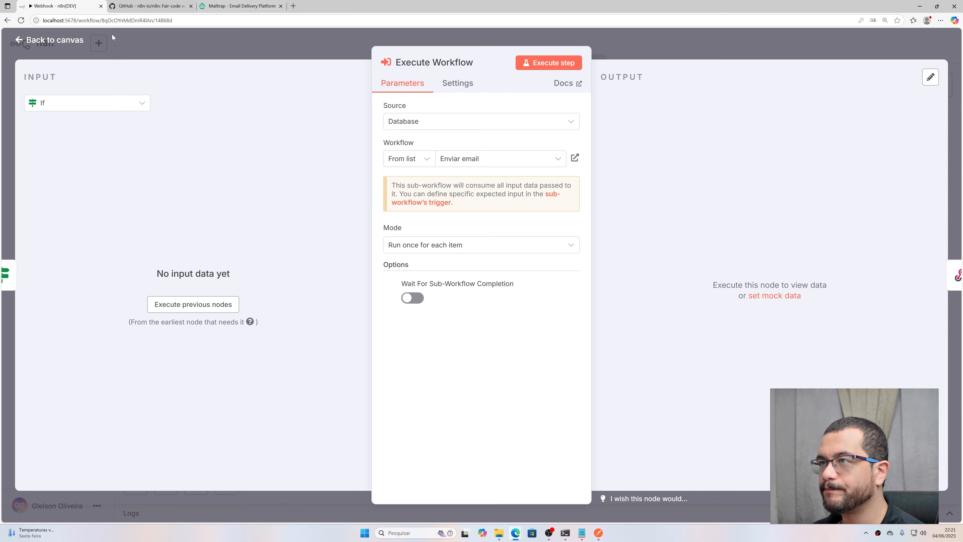
pyautogui.click(38, 44)
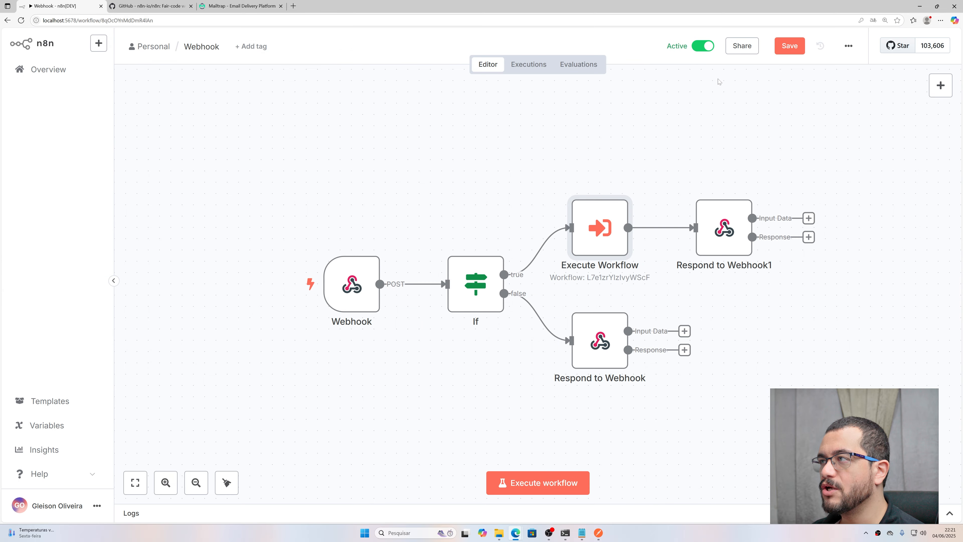
pyautogui.click(788, 46)
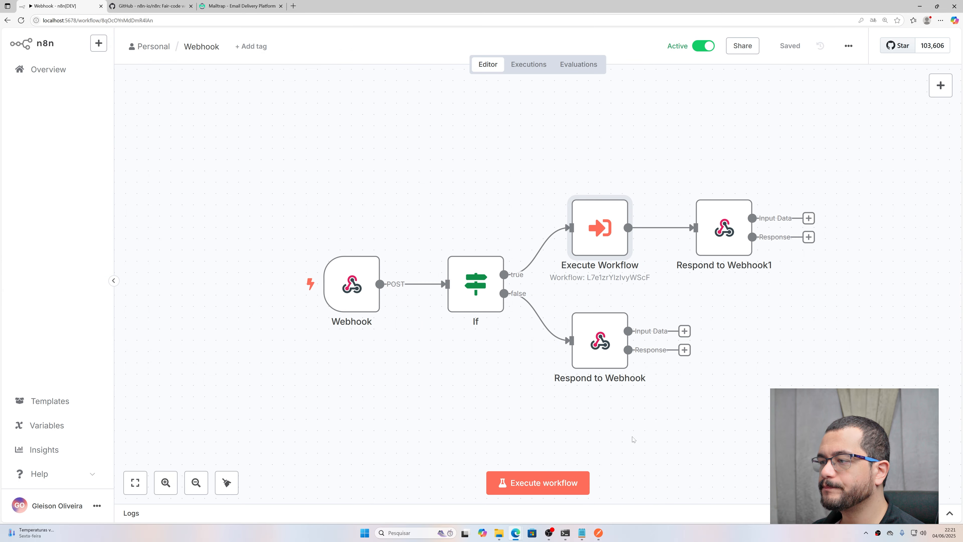
# Step: Resend the contact request in Postman and confirm the 'Message sent' reply in 25 ms
pyautogui.click(598, 533)
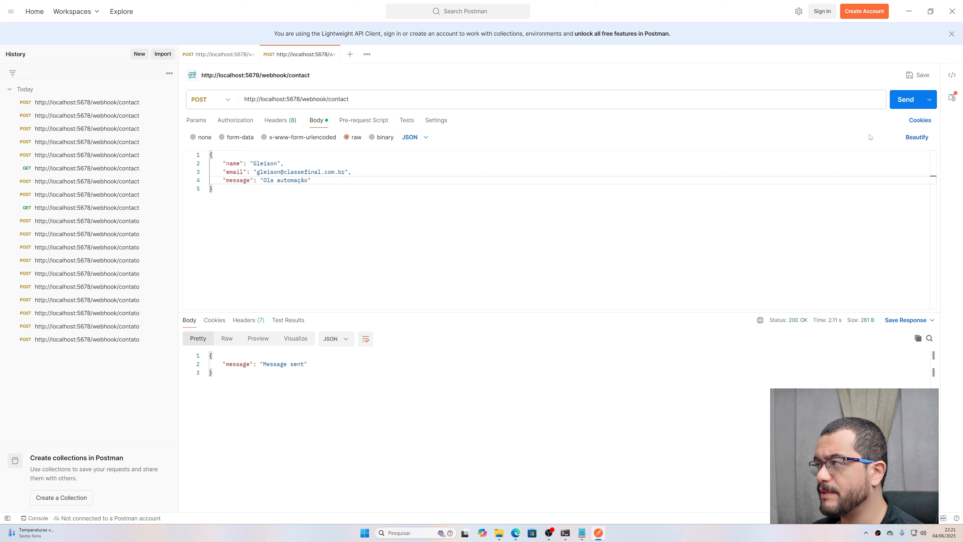
pyautogui.click(906, 100)
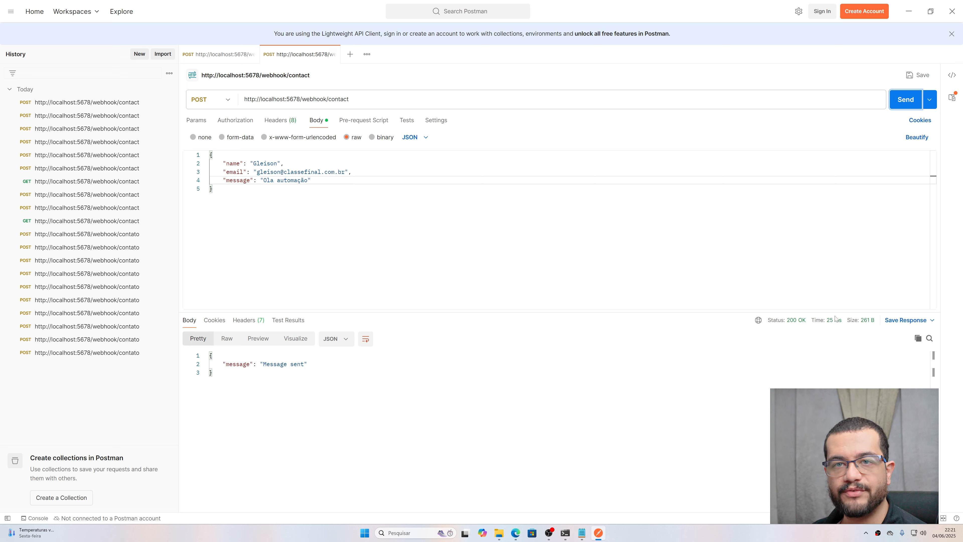
pyautogui.moveTo(263, 364); pyautogui.dragTo(301, 364)
# Step: Open the newly arrived contact email in Mailtrap to check it includes the message text
pyautogui.moveTo(516, 532)
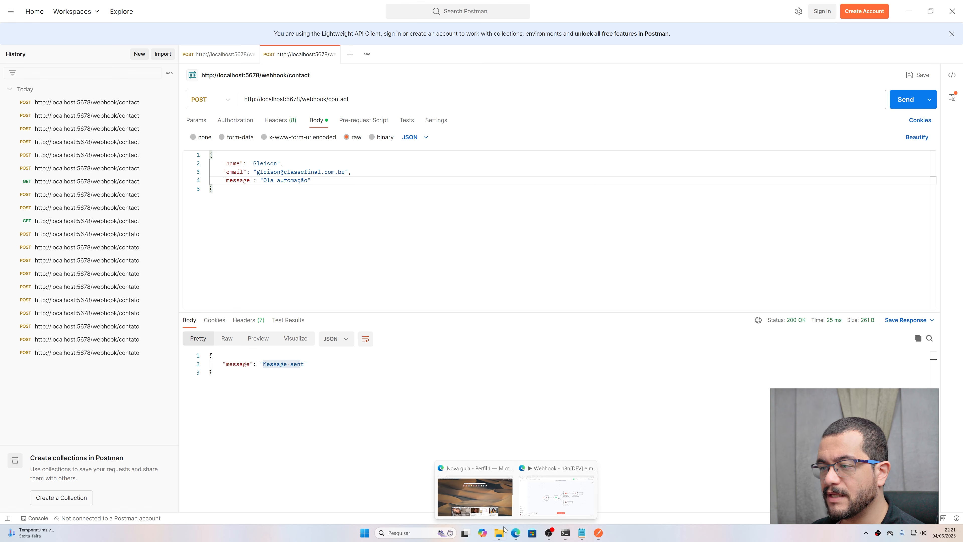
pyautogui.click(522, 478)
pyautogui.click(239, 5)
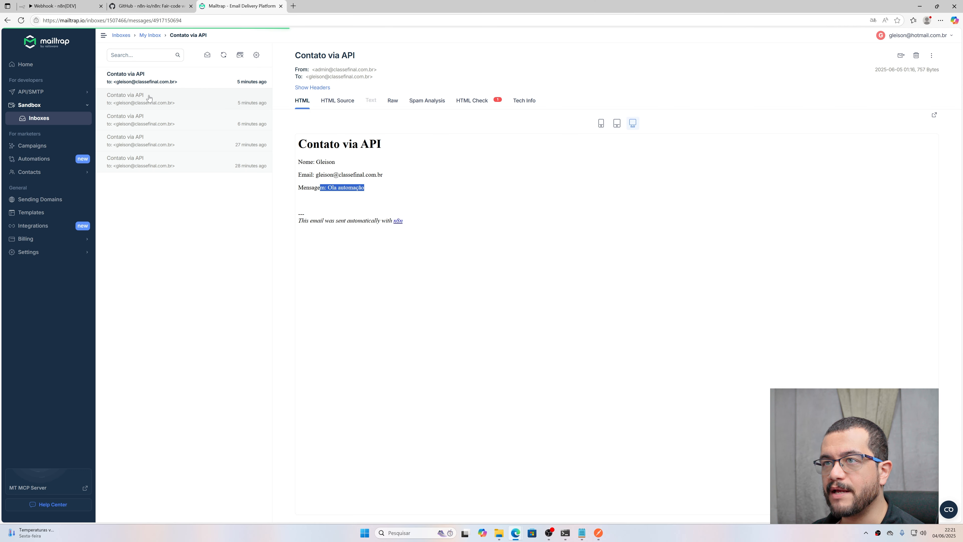
pyautogui.click(151, 84)
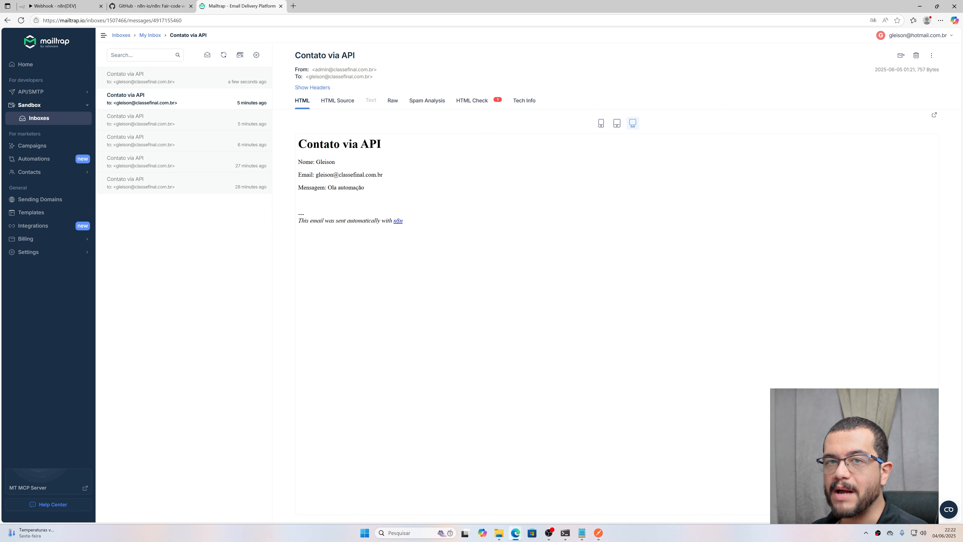
pyautogui.click(599, 533)
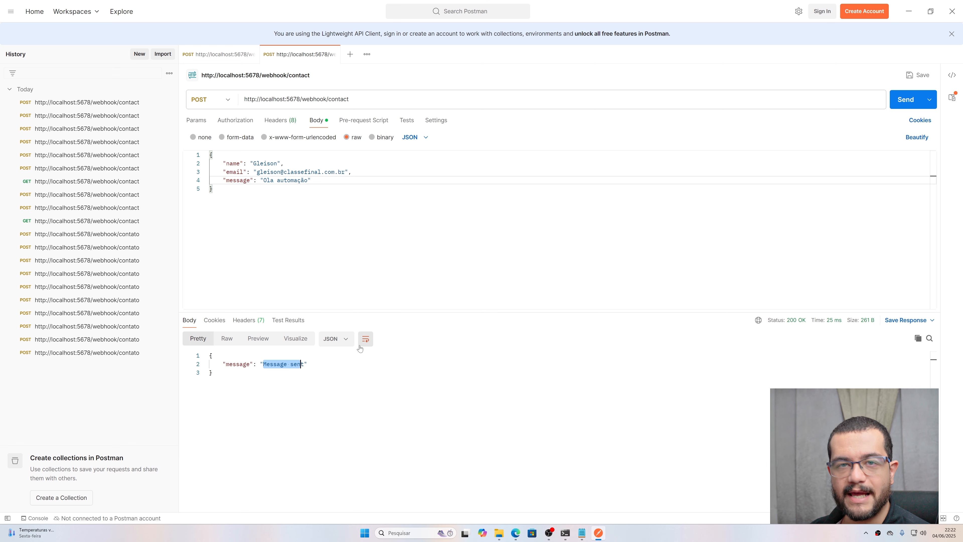
# Step: Bring back the n8n Webhook workflow, with If branching to Execute Workflow and Respond to Webhook
pyautogui.click(599, 533)
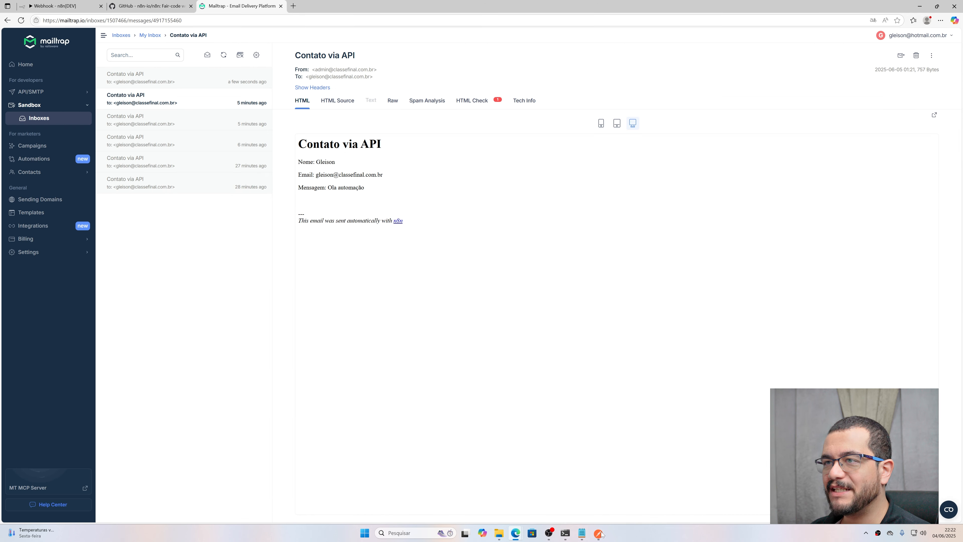
pyautogui.click(76, 5)
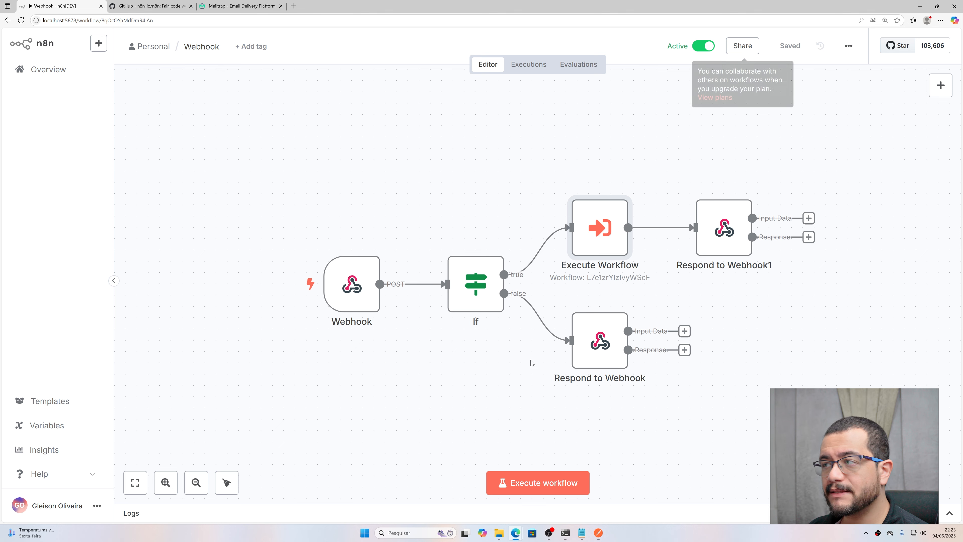
pyautogui.moveTo(339, 202)
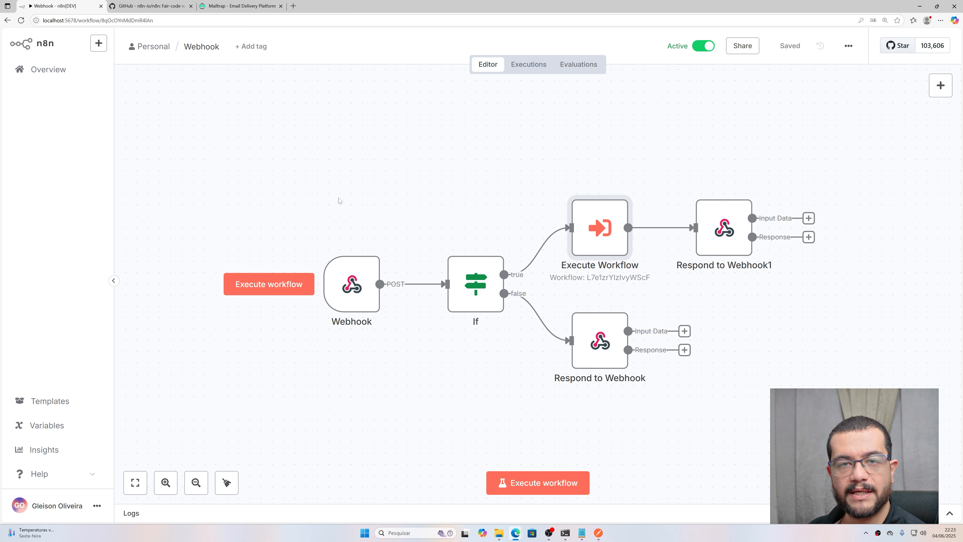